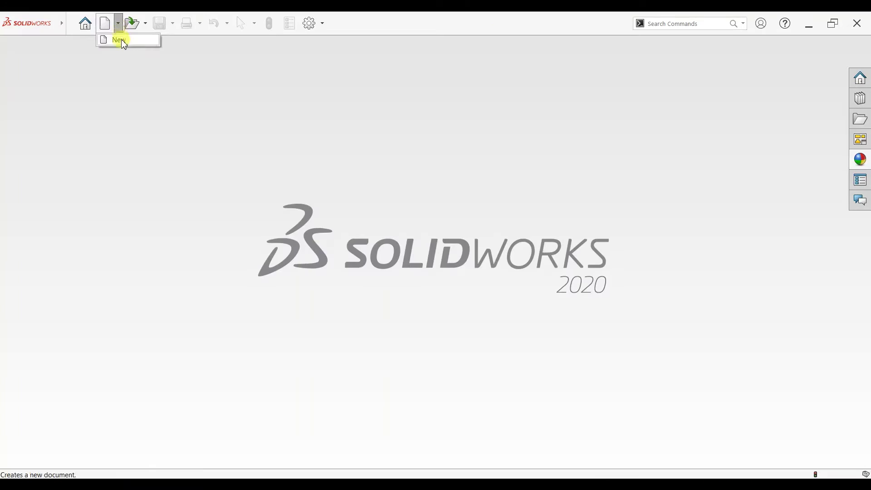
Create a new part document and apply the Plain White scene
{"action": "left_click", "coordinate": [107, 23]}
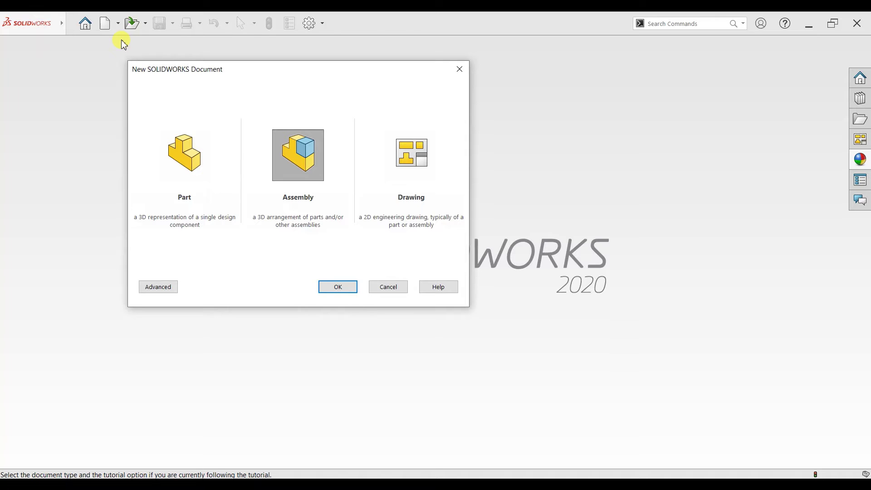
{"action": "left_click", "coordinate": [211, 170]}
{"action": "left_click", "coordinate": [324, 286]}
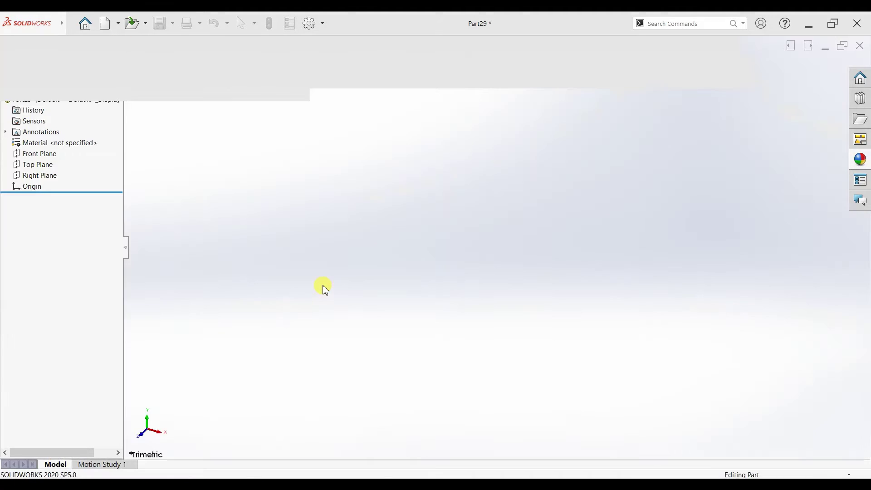
{"action": "left_click", "coordinate": [564, 98]}
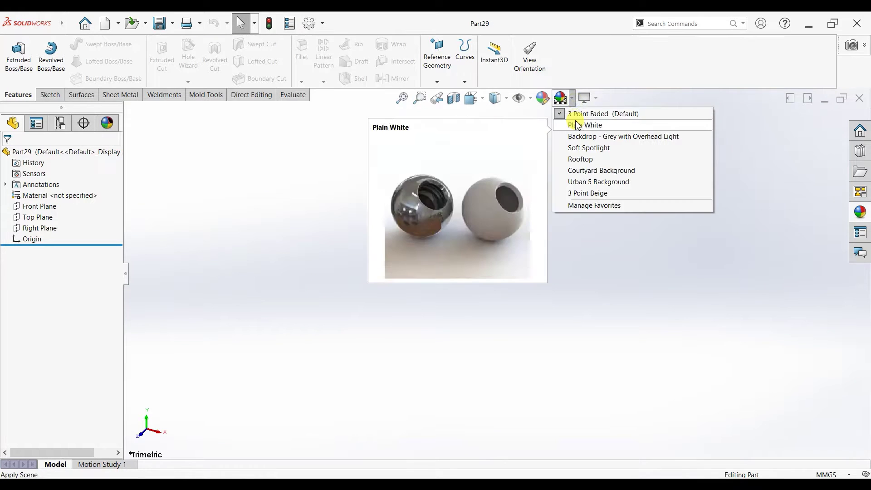
{"action": "left_click", "coordinate": [578, 123]}
Start a sketch on the Front Plane
{"action": "left_click", "coordinate": [49, 95]}
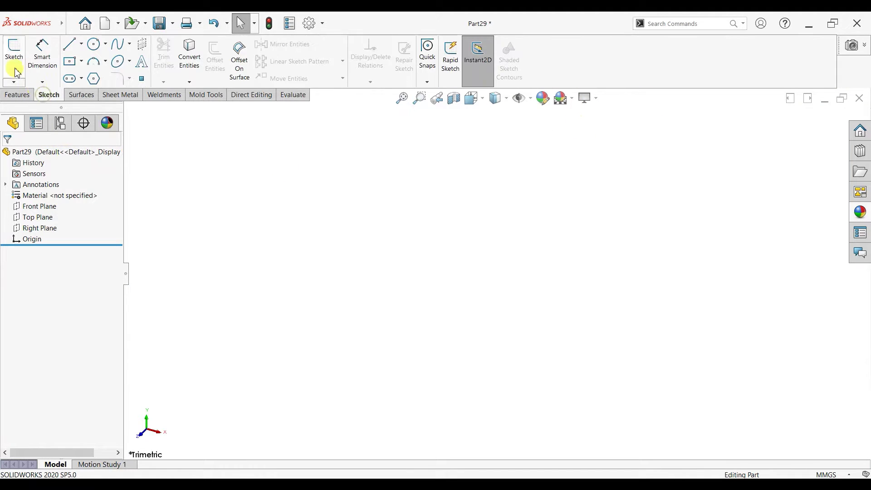
{"action": "left_click", "coordinate": [14, 53]}
{"action": "left_click", "coordinate": [366, 173]}
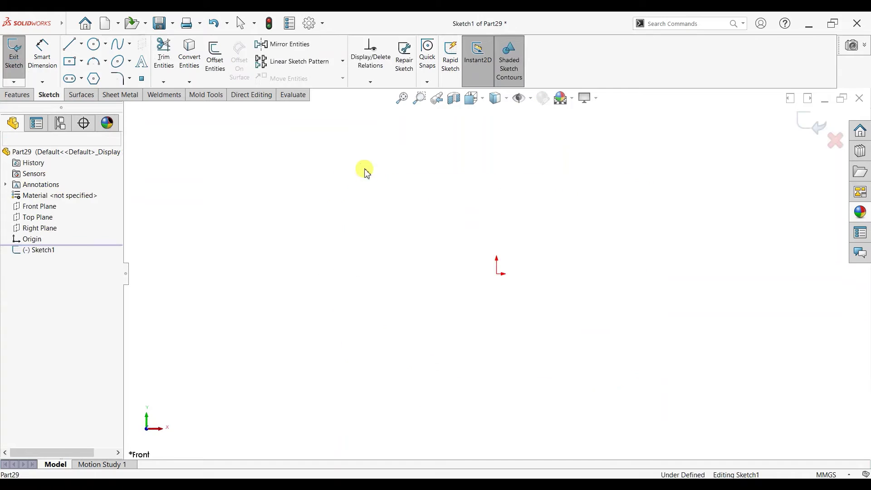
Sketch a centerline about 126 mm long from the origin, rising to the upper right at 45°
{"action": "left_click", "coordinate": [81, 44]}
{"action": "left_click", "coordinate": [89, 69]}
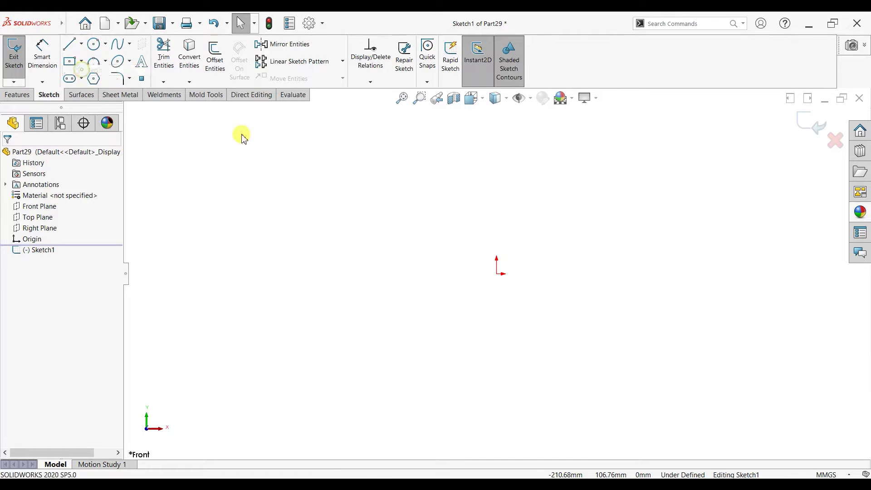
{"action": "scroll", "coordinate": [604, 249], "scroll_direction": "down", "scroll_amount": 3}
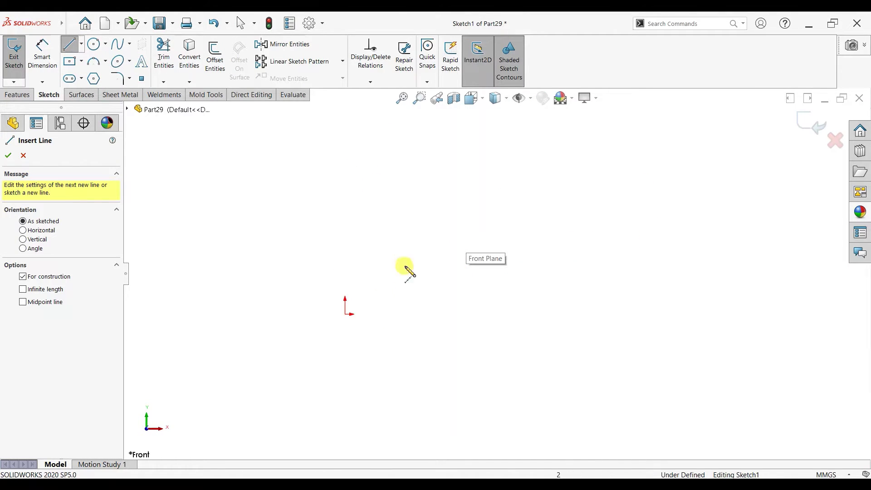
{"action": "scroll", "coordinate": [391, 245], "scroll_direction": "down", "scroll_amount": 2}
{"action": "left_click", "coordinate": [329, 375]}
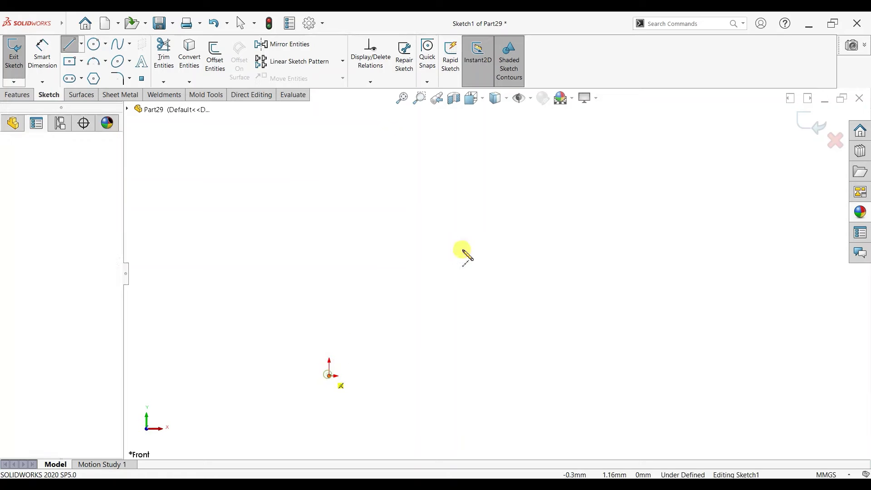
{"action": "left_click", "coordinate": [538, 167]}
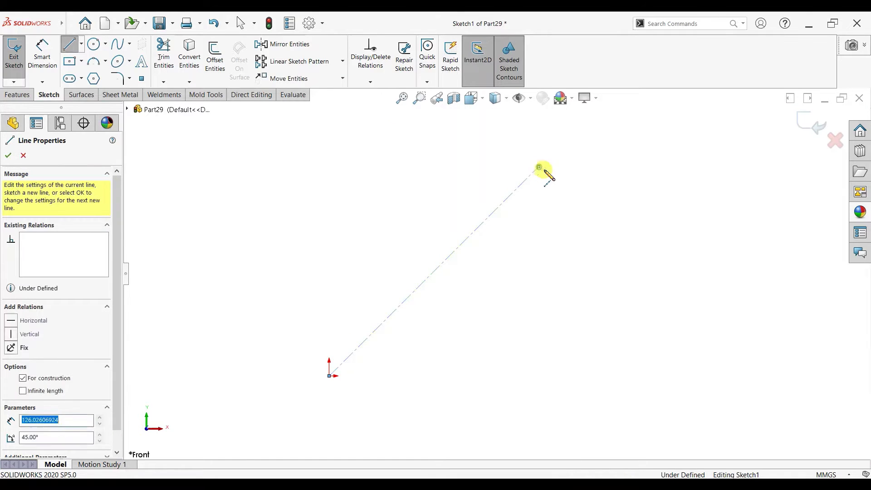
{"action": "right_click", "coordinate": [560, 175]}
{"action": "left_click", "coordinate": [582, 179]}
Sketch a second centerline about 127 mm long from the origin at about 39°, just below the first one
{"action": "left_click", "coordinate": [81, 45]}
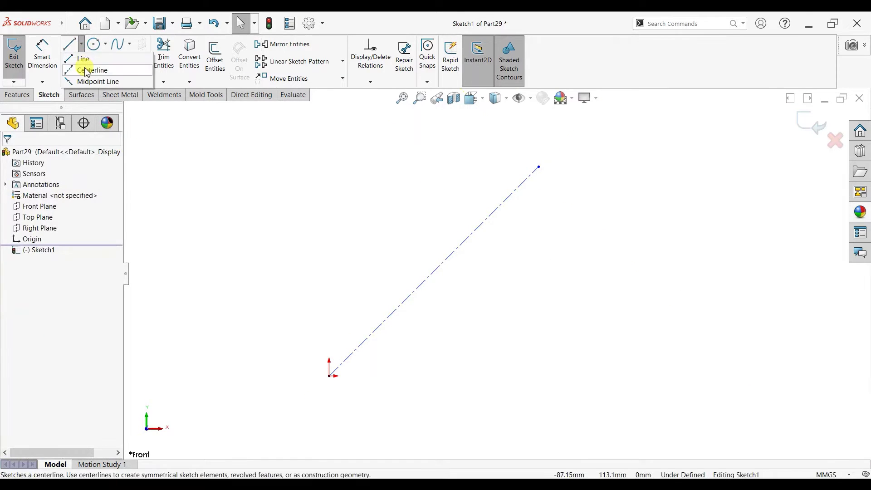
{"action": "left_click", "coordinate": [84, 70]}
{"action": "left_click", "coordinate": [330, 375]}
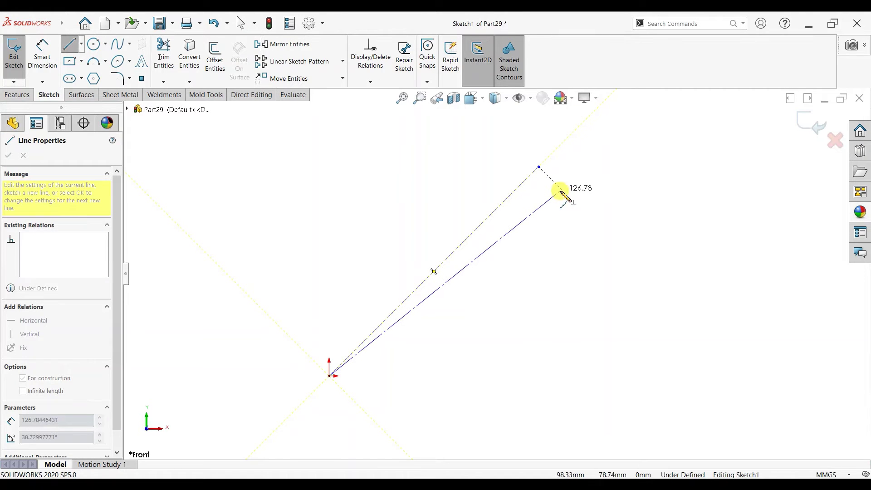
{"action": "left_click", "coordinate": [561, 190]}
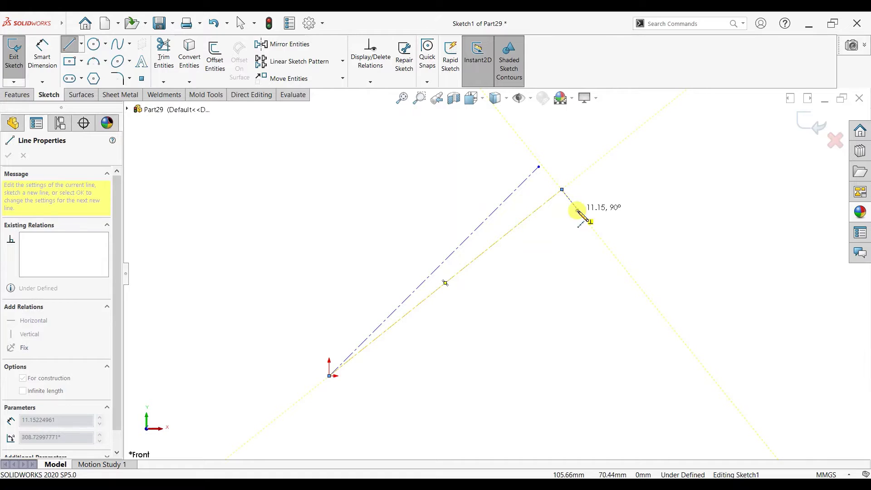
{"action": "key", "text": "Escape"}
{"action": "key", "text": "Escape"}
Sketch a third sloping centerline from the origin to about X 108, Y 71 mm, below the second one
{"action": "left_click", "coordinate": [81, 43]}
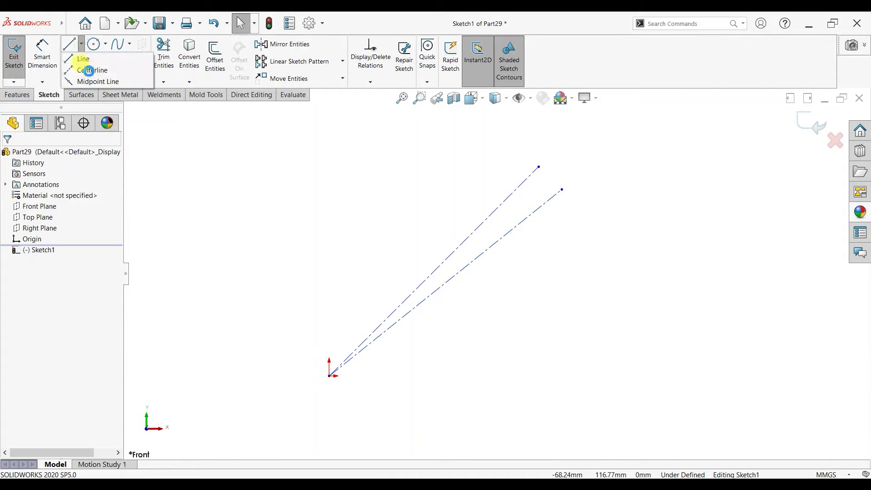
{"action": "left_click", "coordinate": [88, 70]}
{"action": "left_click", "coordinate": [330, 376]}
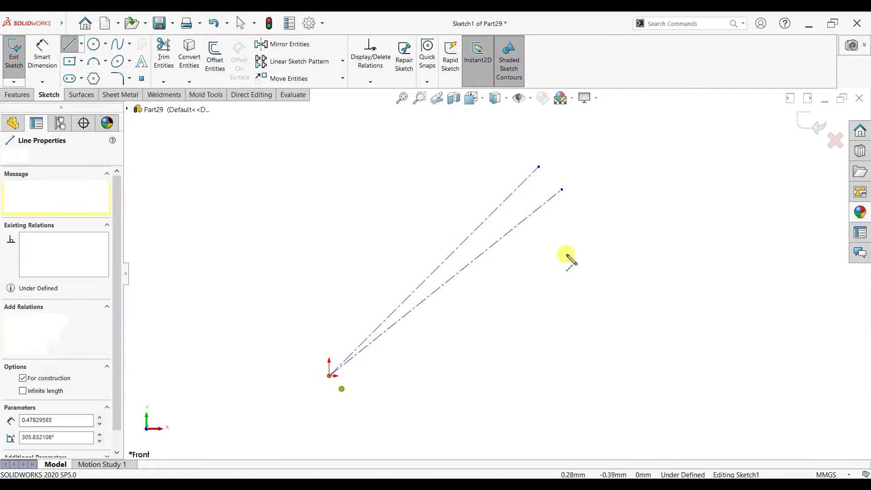
{"action": "left_click", "coordinate": [583, 208]}
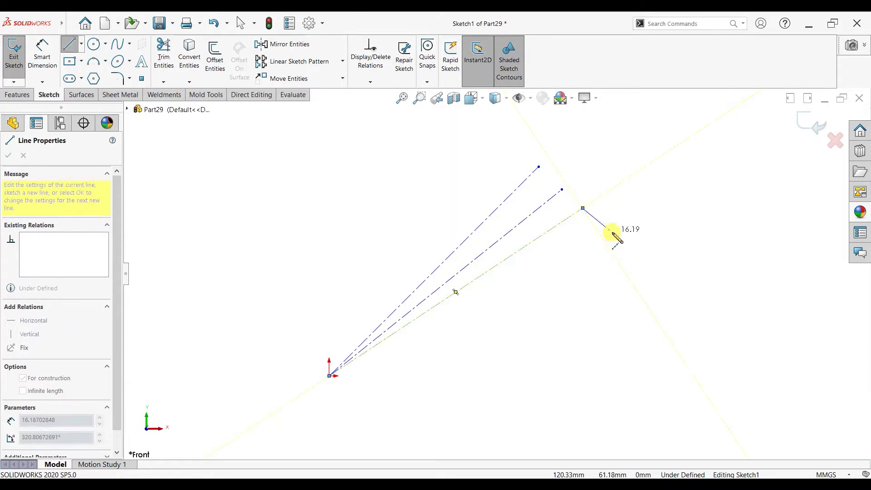
{"action": "right_click", "coordinate": [612, 229]}
{"action": "left_click", "coordinate": [618, 241]}
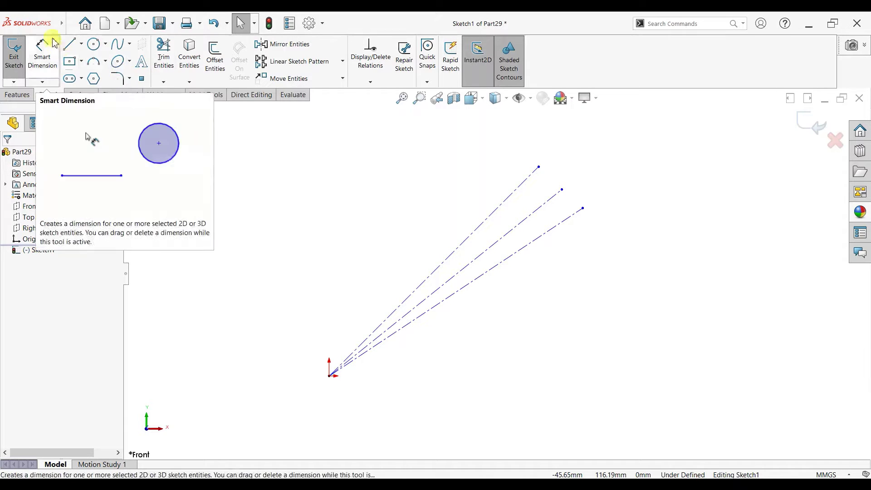
Sketch a horizontal centerline about 147 mm long from the origin to the right
{"action": "left_click", "coordinate": [81, 44]}
{"action": "left_click", "coordinate": [79, 66]}
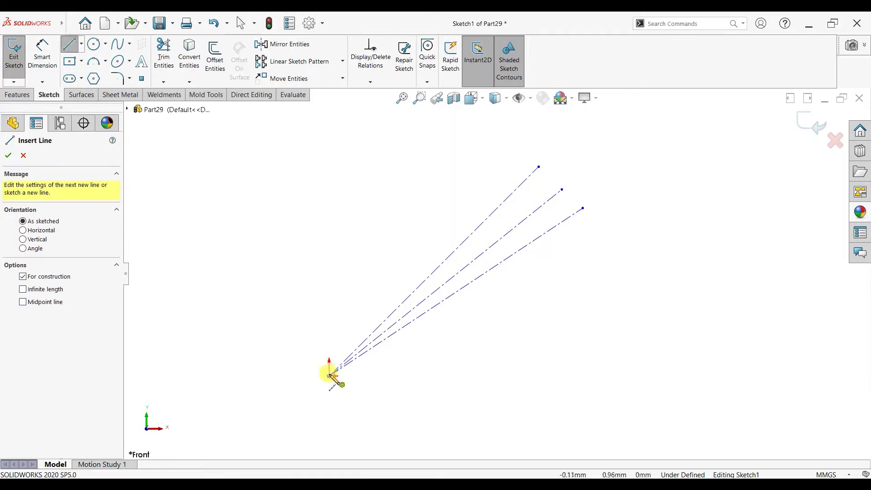
{"action": "left_click", "coordinate": [330, 375]}
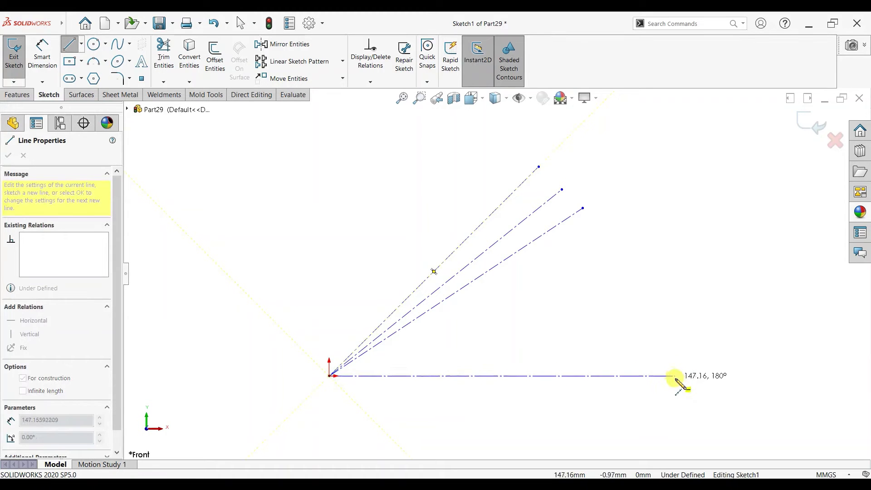
{"action": "left_click", "coordinate": [675, 376]}
{"action": "right_click", "coordinate": [643, 321]}
{"action": "left_click", "coordinate": [653, 328]}
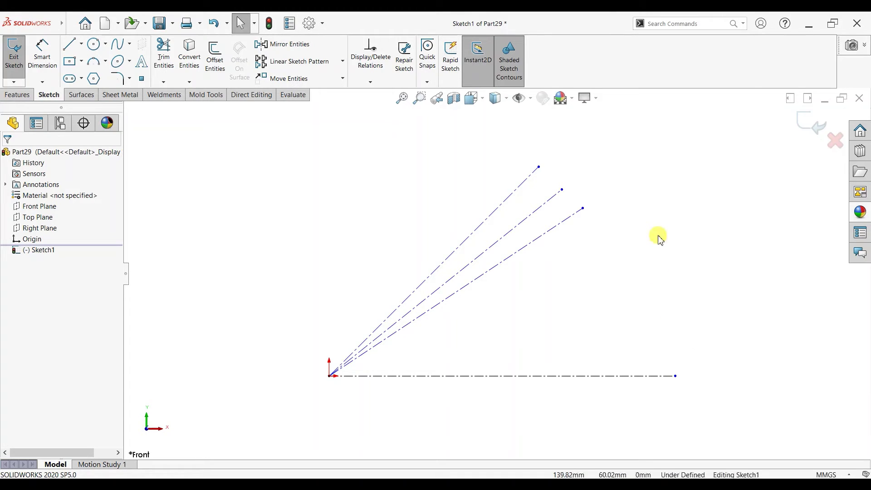
{"action": "left_click", "coordinate": [561, 190]}
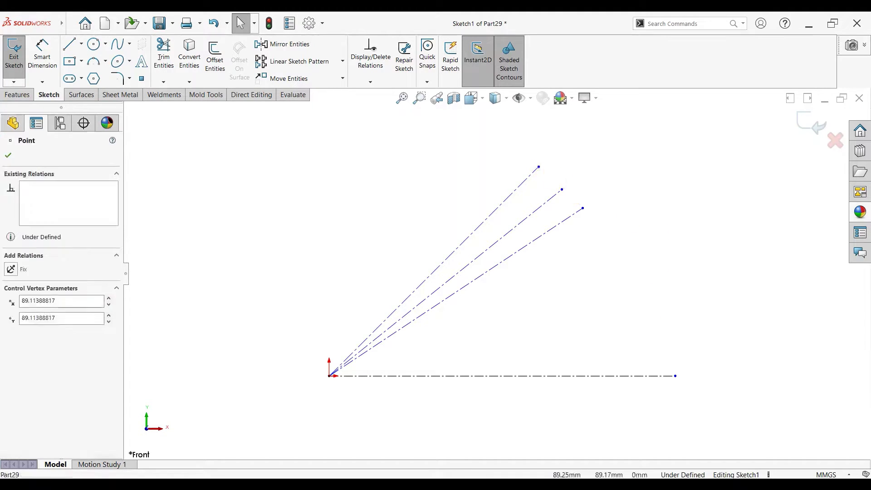
{"action": "left_click", "coordinate": [583, 209], "text": "ctrl"}
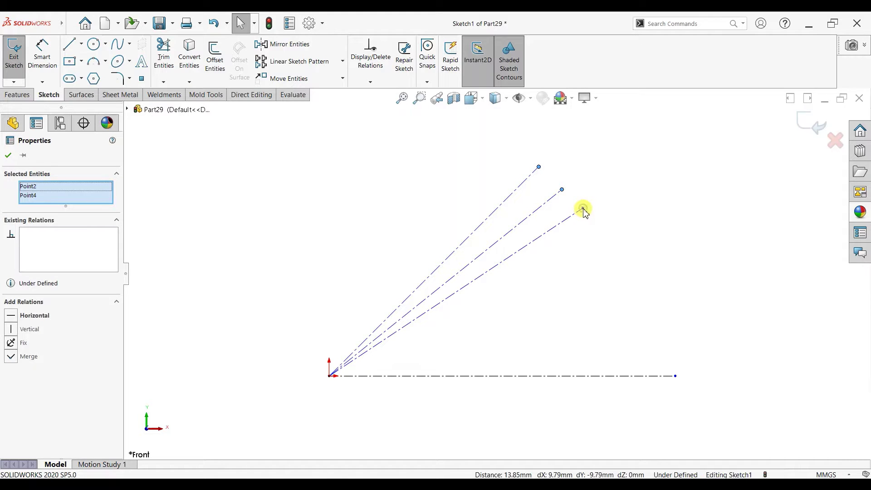
{"action": "left_click", "coordinate": [583, 209], "text": "ctrl"}
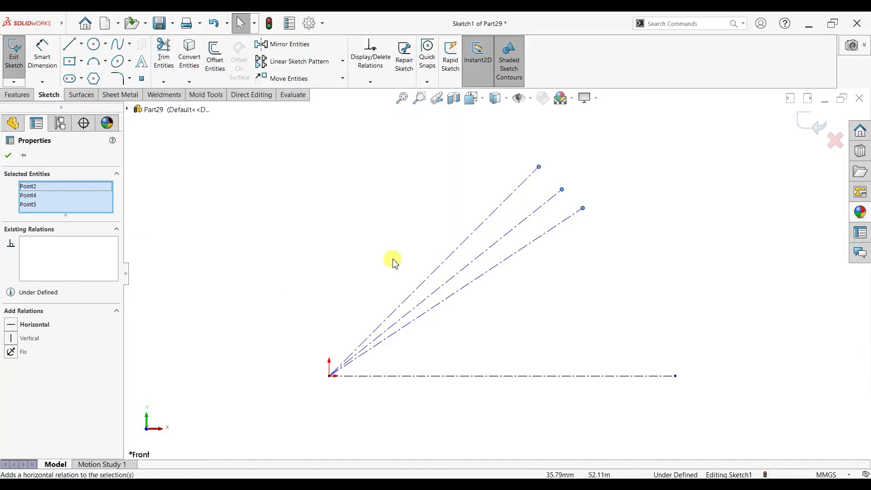
{"action": "left_click", "coordinate": [259, 190]}
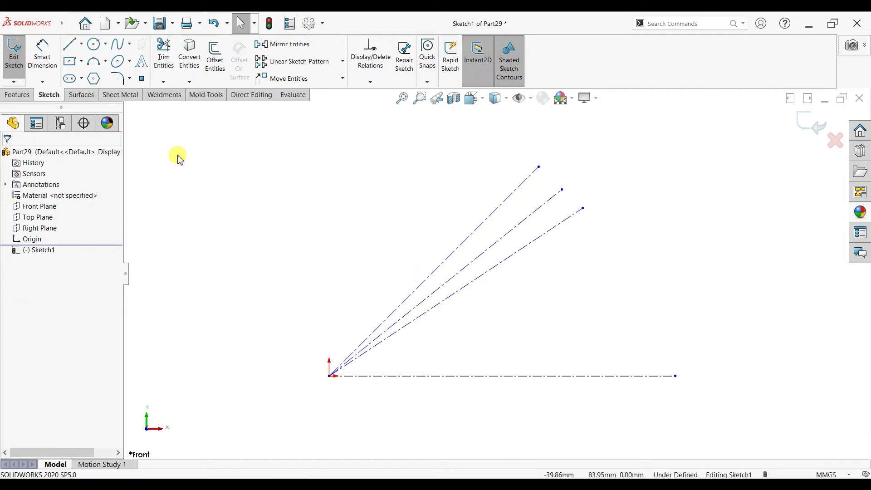
Sketch a centerline about 137 mm long from the 45° line's upper end down to the right, ending level with the horizontal centerline
{"action": "left_click", "coordinate": [81, 48]}
{"action": "left_click", "coordinate": [85, 69]}
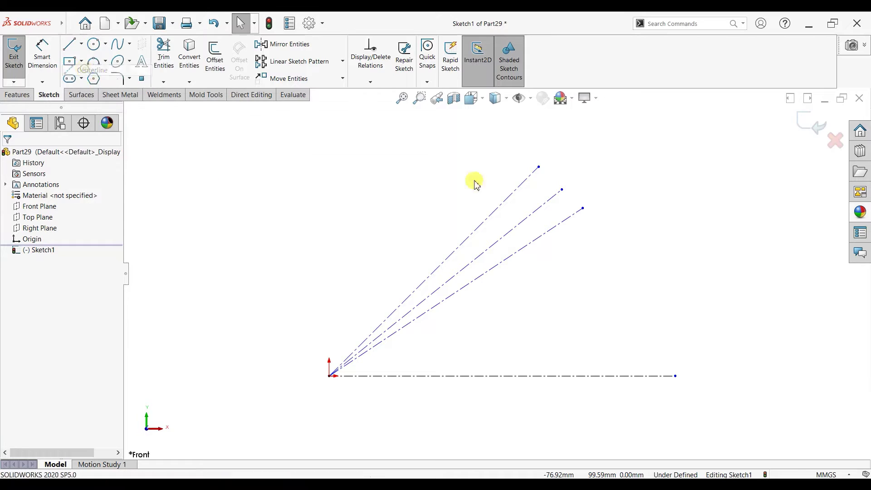
{"action": "left_click", "coordinate": [539, 167]}
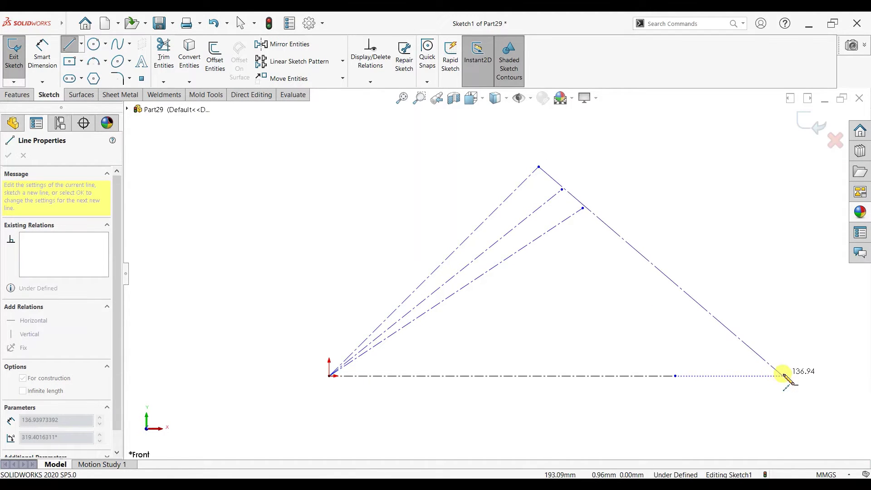
{"action": "left_click", "coordinate": [785, 376]}
{"action": "key", "text": "Escape"}
Make the upper endpoint of the middle sloping centerline coincident with the long descending centerline
{"action": "scroll", "coordinate": [567, 191], "scroll_direction": "down", "scroll_amount": 3}
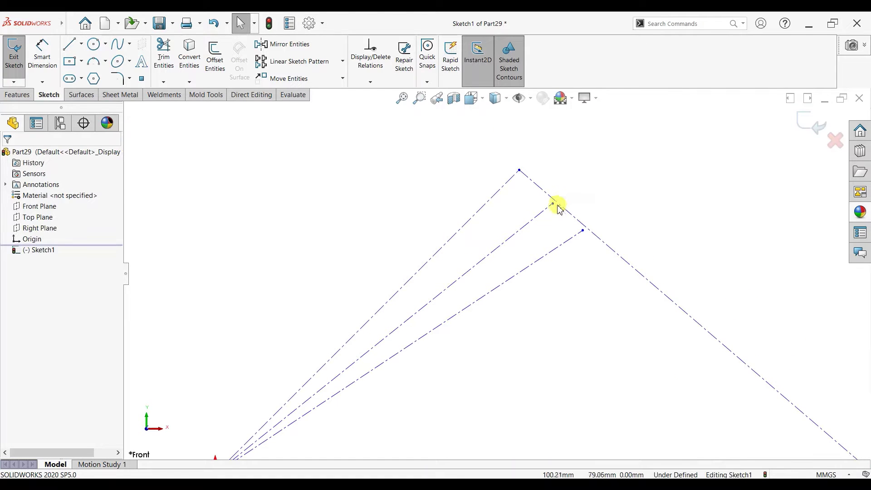
{"action": "left_click", "coordinate": [553, 204]}
{"action": "left_click", "coordinate": [574, 211]}
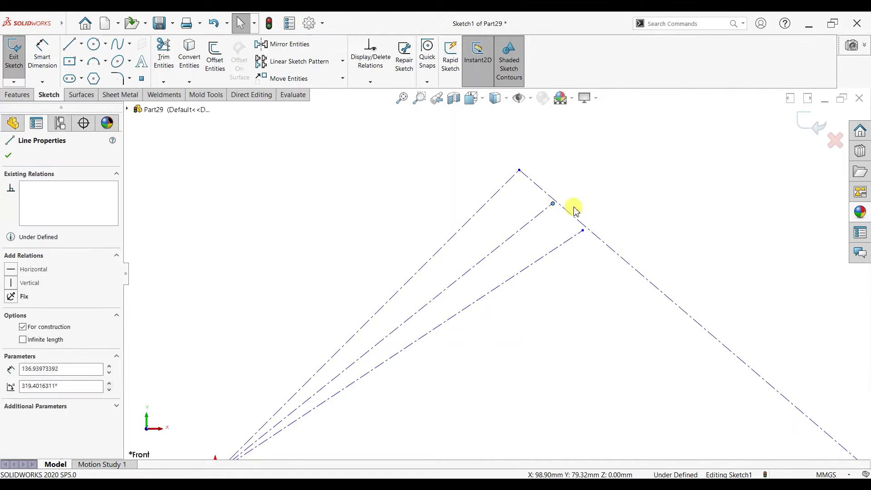
{"action": "left_click", "coordinate": [553, 203], "text": "ctrl"}
{"action": "left_click", "coordinate": [597, 174]}
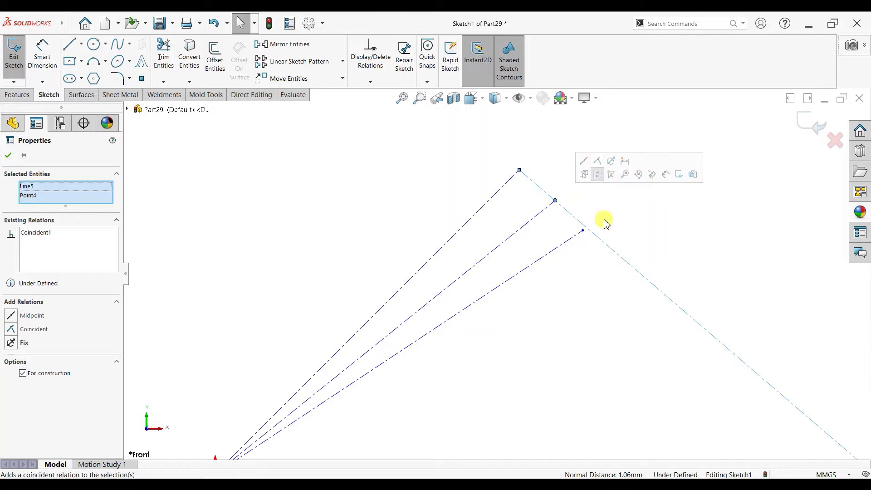
{"action": "key", "text": "Escape"}
Make the upper endpoint of the lowest sloping centerline coincident with the long descending centerline
{"action": "left_click", "coordinate": [583, 231]}
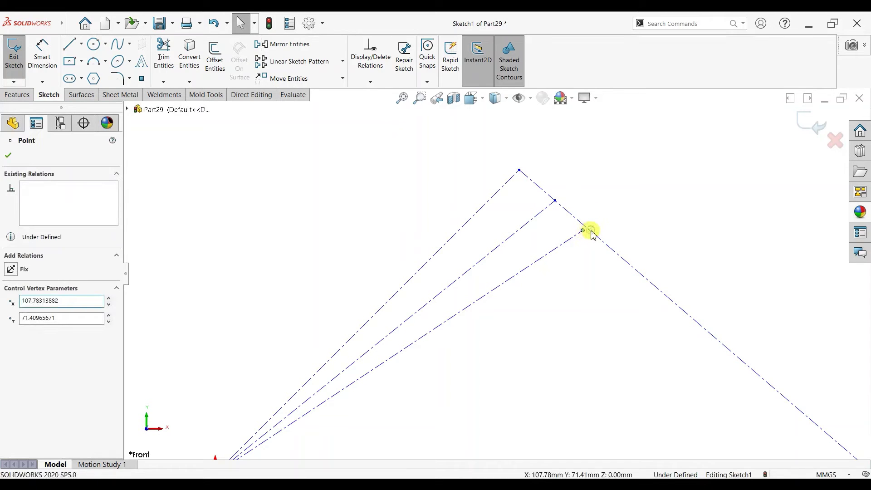
{"action": "left_click", "coordinate": [590, 230], "text": "ctrl"}
{"action": "left_click", "coordinate": [631, 191]}
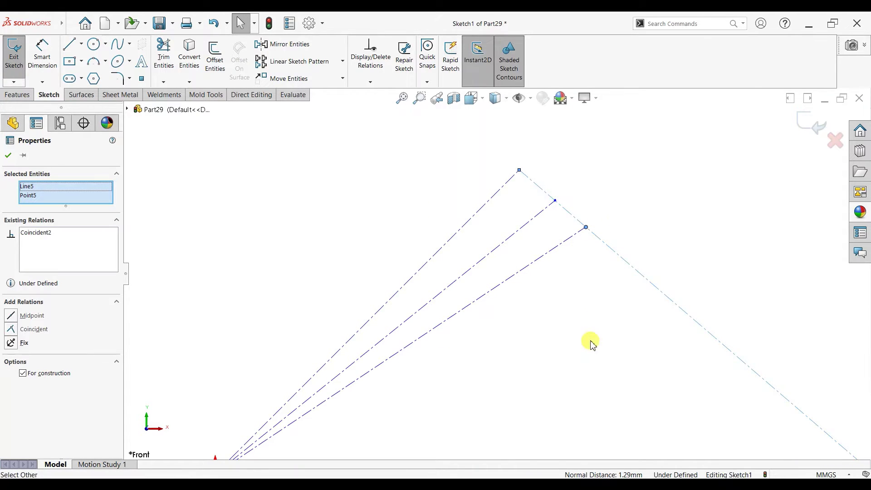
{"action": "key", "text": "f"}
{"action": "key", "text": "Escape"}
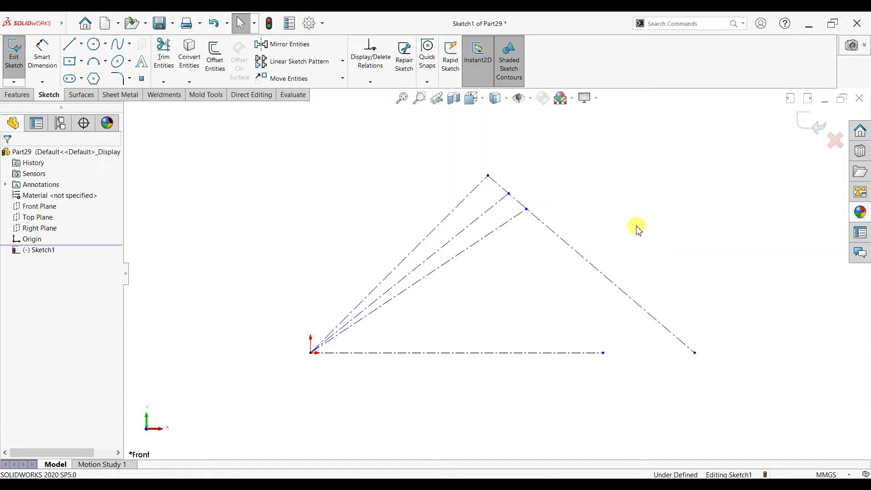
Sketch a vertical centerline about 89 mm long from the apex down to the horizontal centerline
{"action": "left_click", "coordinate": [83, 45]}
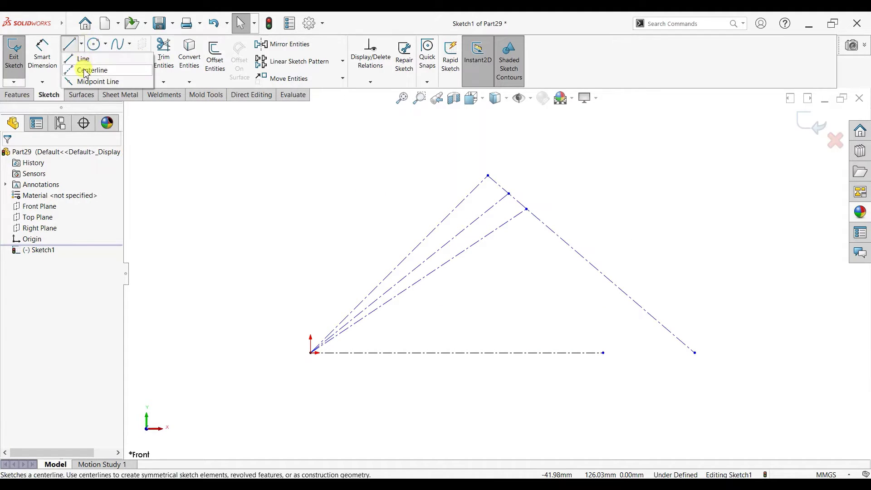
{"action": "left_click", "coordinate": [88, 68]}
{"action": "left_click", "coordinate": [488, 176]}
{"action": "left_click", "coordinate": [488, 352]}
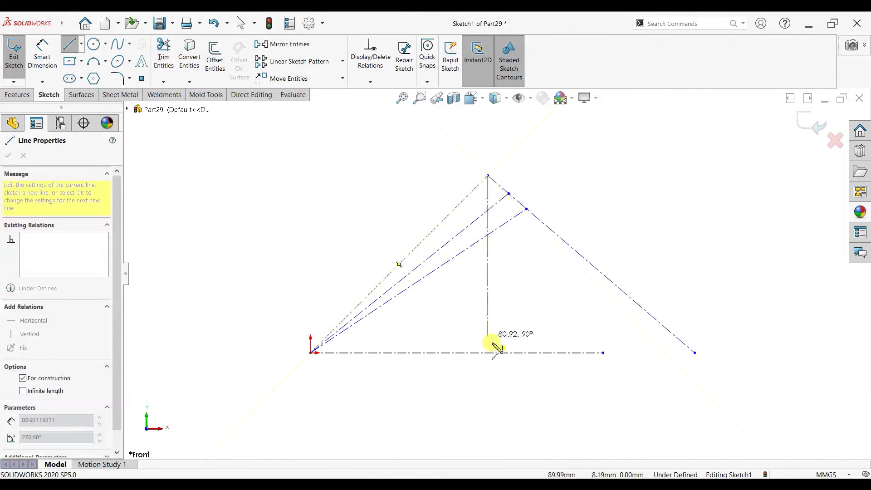
{"action": "right_click", "coordinate": [500, 301]}
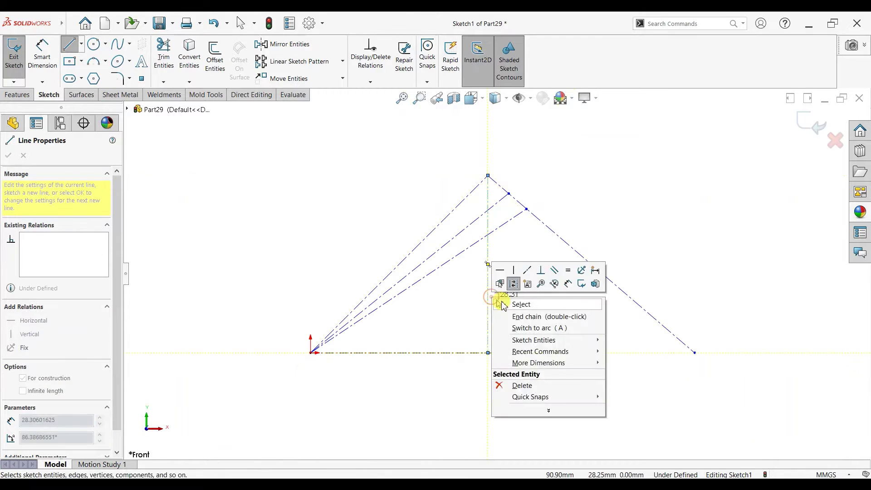
{"action": "left_click", "coordinate": [502, 304]}
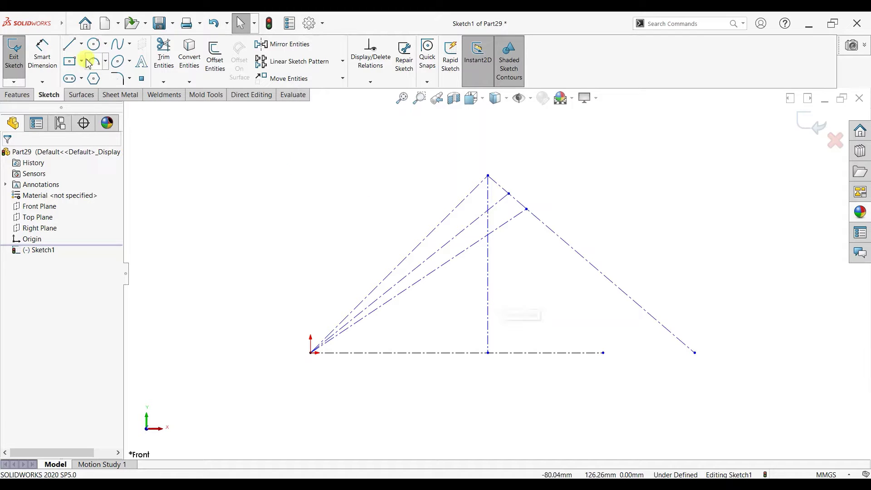
Sketch connected solid lines from the apex along the long descending centerline, turning vertically down to the horizontal centerline
{"action": "left_click", "coordinate": [75, 47]}
{"action": "left_click", "coordinate": [488, 176]}
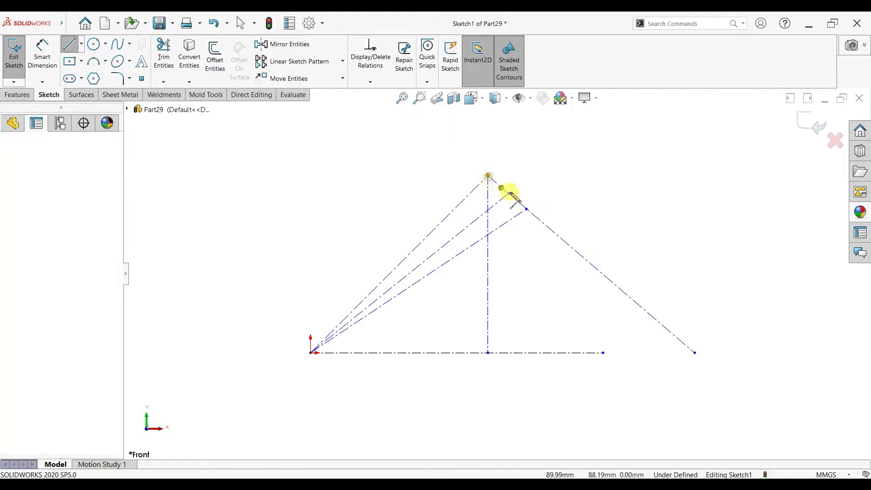
{"action": "left_click", "coordinate": [552, 231]}
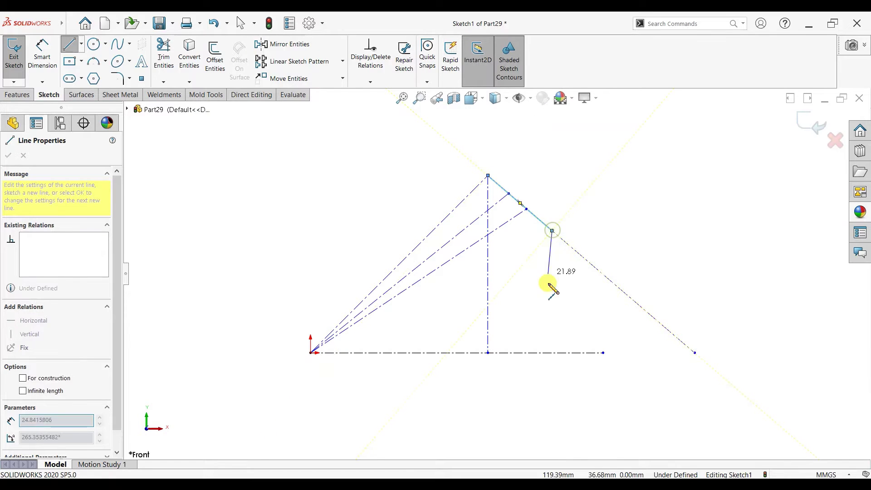
{"action": "left_click", "coordinate": [552, 353]}
{"action": "right_click", "coordinate": [570, 292]}
{"action": "left_click", "coordinate": [573, 299]}
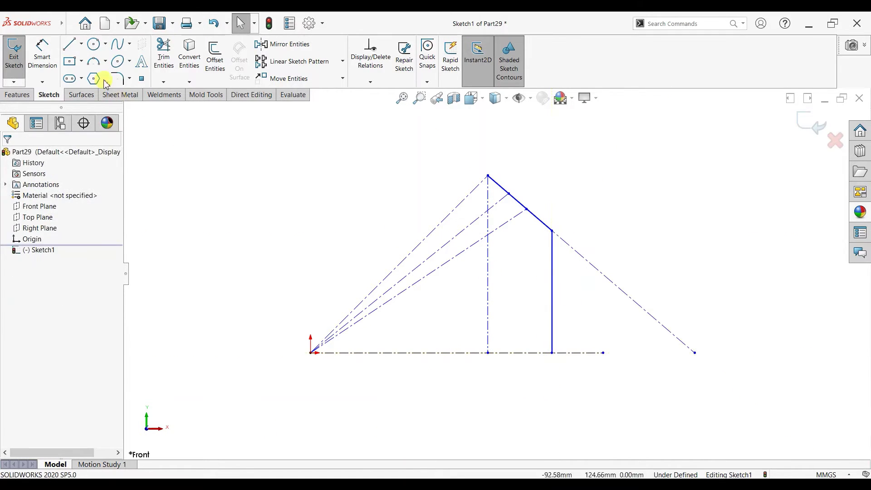
Close the profile with lines from the apex along the 45° centerline, down toward the interior, about 36 mm vertically to the horizontal centerline, and along it
{"action": "left_click", "coordinate": [72, 45]}
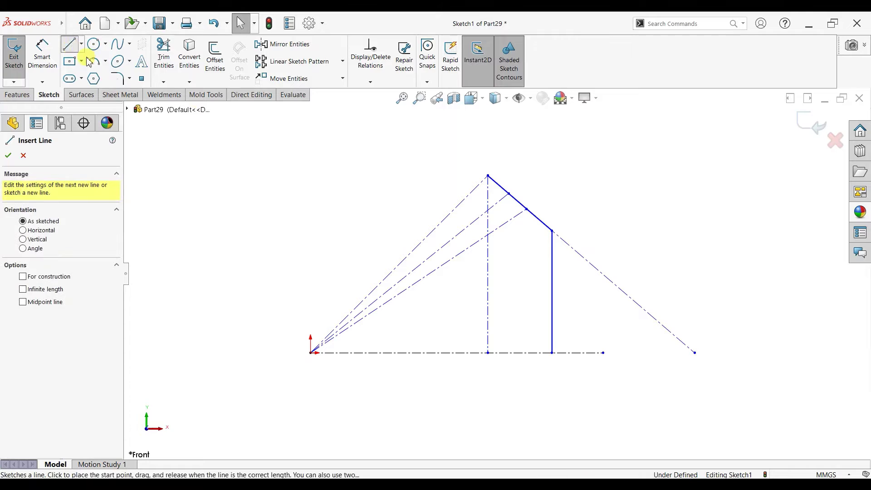
{"action": "left_click", "coordinate": [488, 177]}
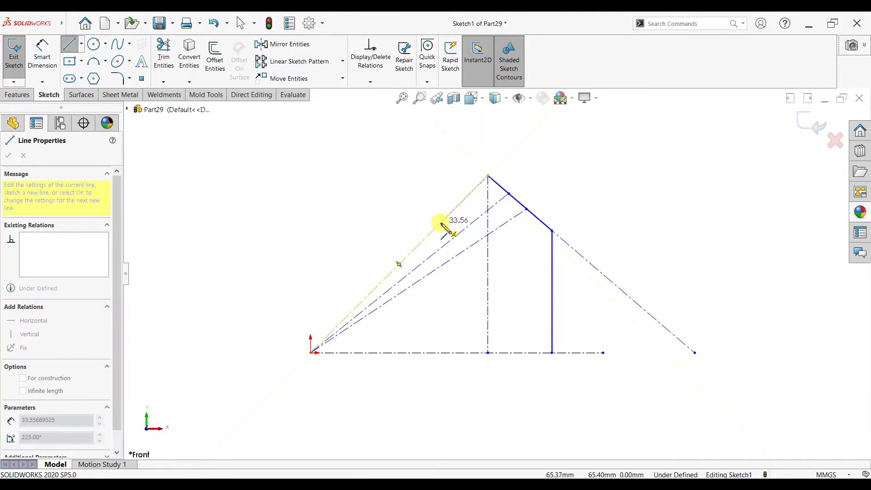
{"action": "left_click", "coordinate": [423, 240]}
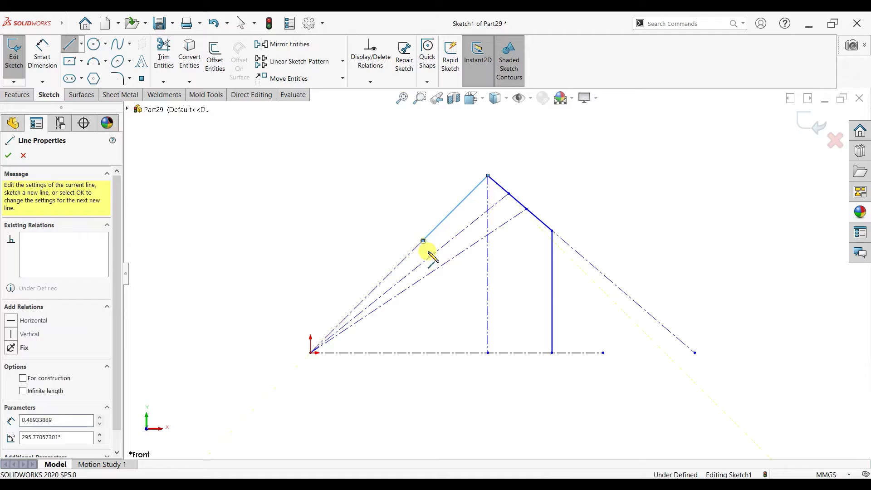
{"action": "left_click", "coordinate": [465, 282]}
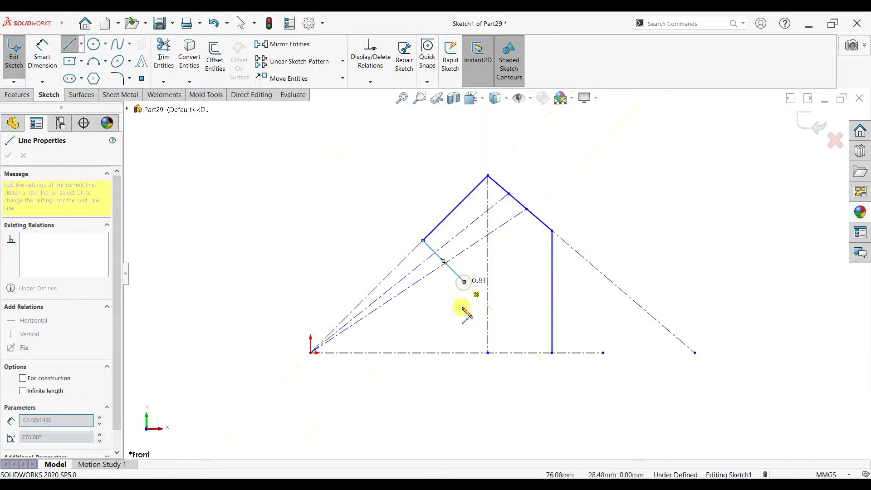
{"action": "left_click", "coordinate": [464, 353]}
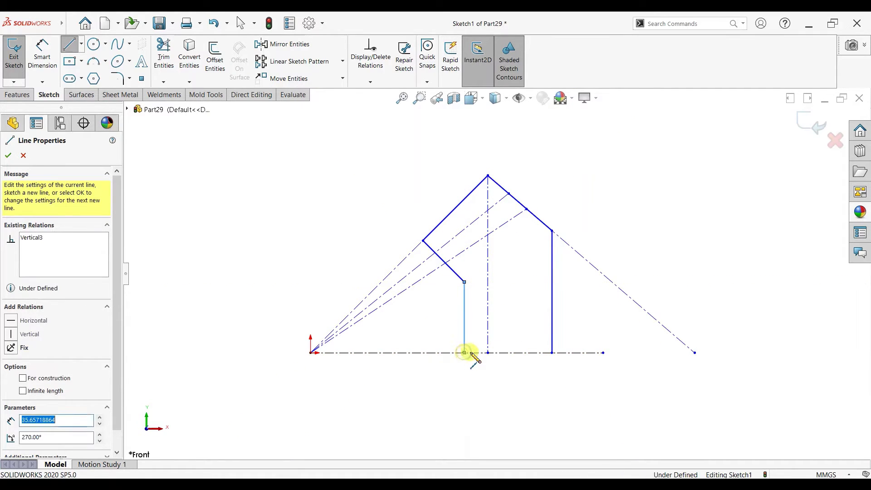
{"action": "left_click", "coordinate": [551, 352]}
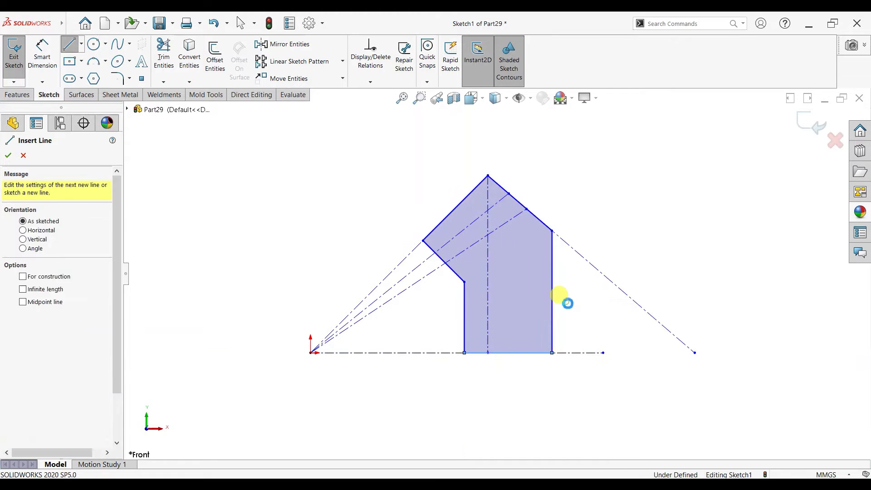
{"action": "key", "text": "Escape"}
Make the profile's short lower sloping edge parallel to the upper edge that descends from the apex
{"action": "left_click", "coordinate": [453, 272]}
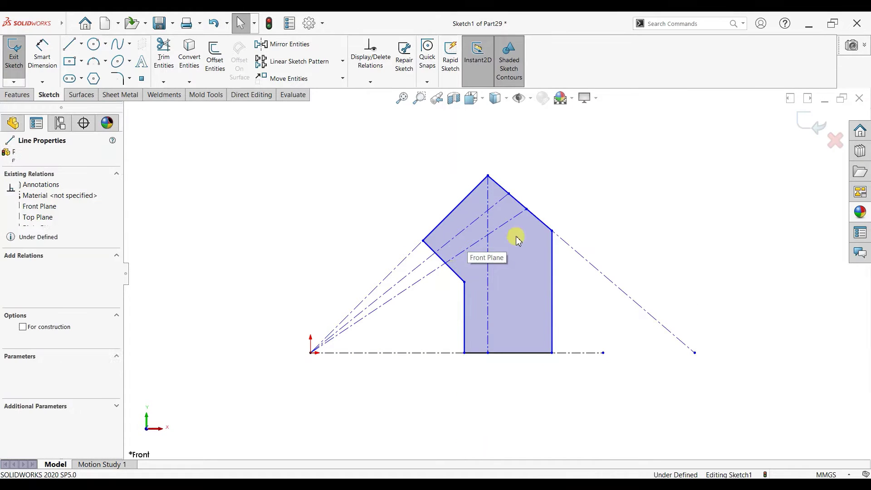
{"action": "left_click", "coordinate": [537, 219], "text": "ctrl"}
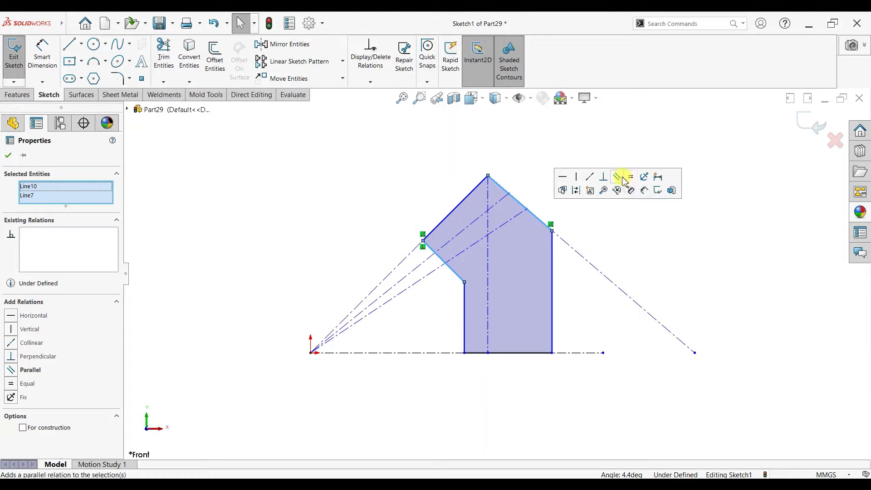
{"action": "left_click", "coordinate": [622, 179]}
{"action": "left_click", "coordinate": [8, 155]}
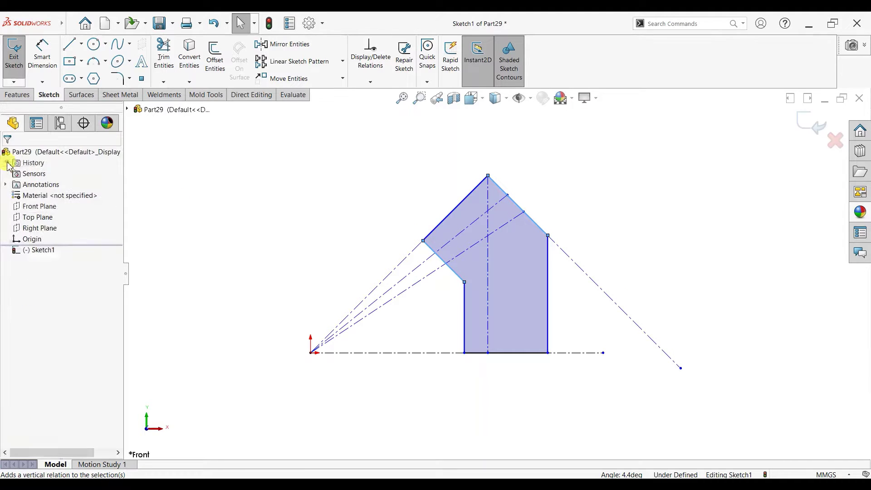
Dimension the distance from the apex to the middle sloping centerline's upper endpoint as 3 mm
{"action": "scroll", "coordinate": [645, 255], "scroll_direction": "down", "scroll_amount": 2}
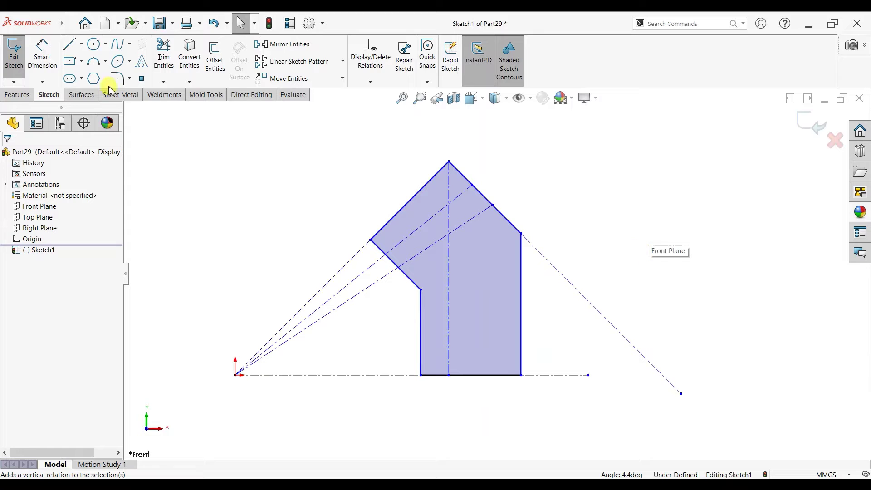
{"action": "left_click", "coordinate": [42, 55]}
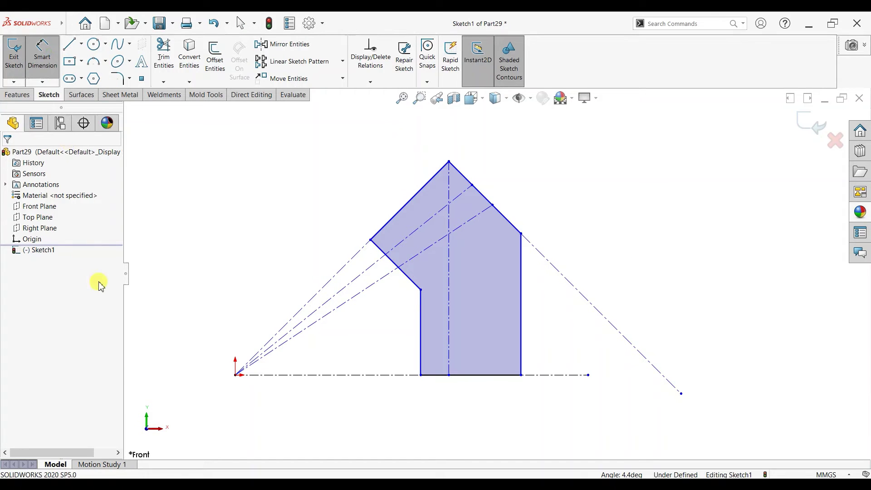
{"action": "left_click", "coordinate": [449, 162]}
{"action": "left_click", "coordinate": [472, 185]}
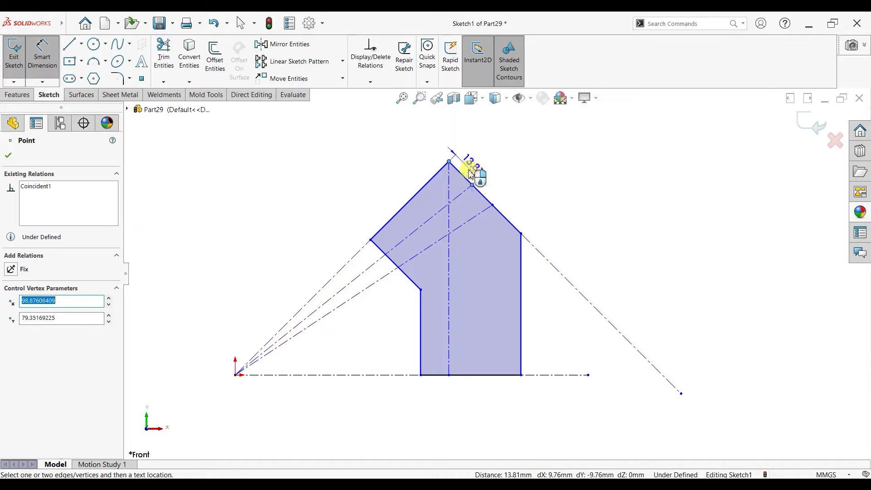
{"action": "left_click", "coordinate": [466, 174]}
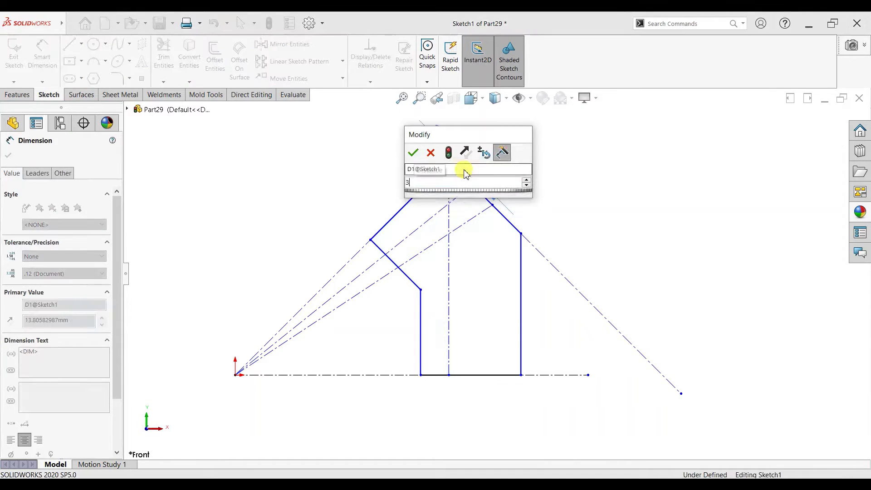
{"action": "type", "text": "3"}
{"action": "key", "text": "Return"}
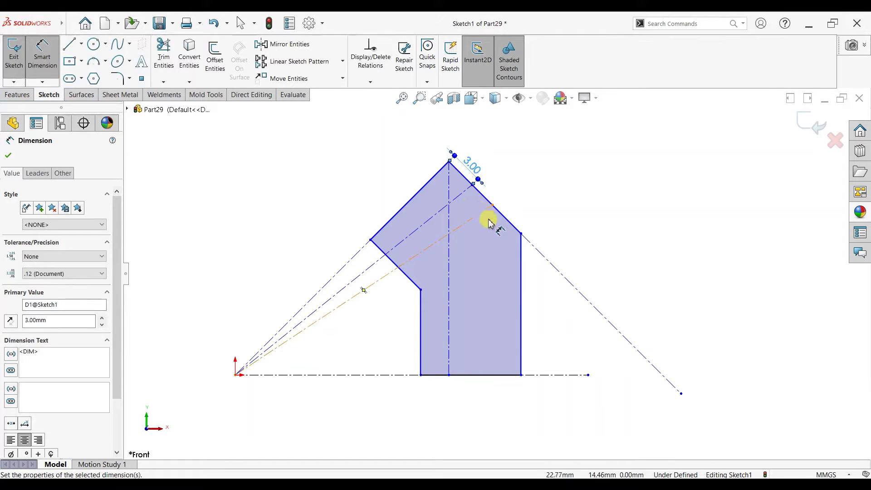
Dimension the distance between the upper endpoints of the middle and lowest sloping centerlines as 3.60 mm
{"action": "scroll", "coordinate": [489, 222], "scroll_direction": "down", "scroll_amount": 3}
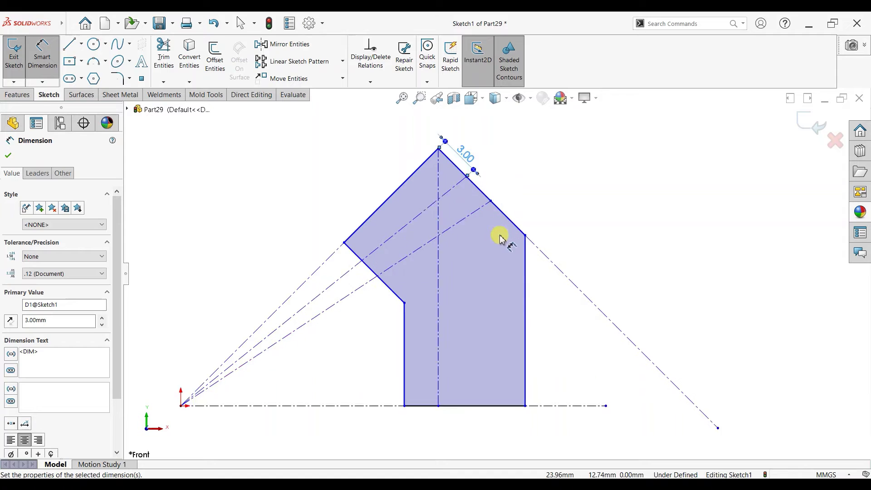
{"action": "left_click", "coordinate": [461, 166]}
{"action": "left_click", "coordinate": [489, 196]}
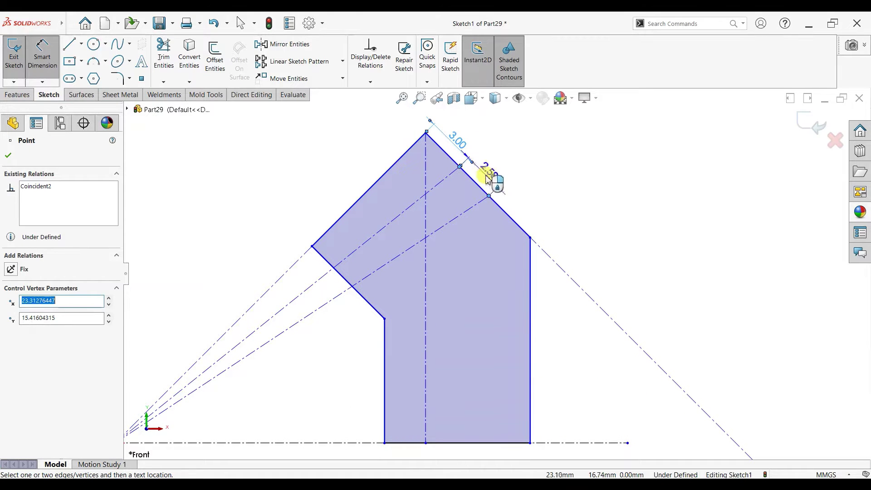
{"action": "left_click", "coordinate": [501, 158]}
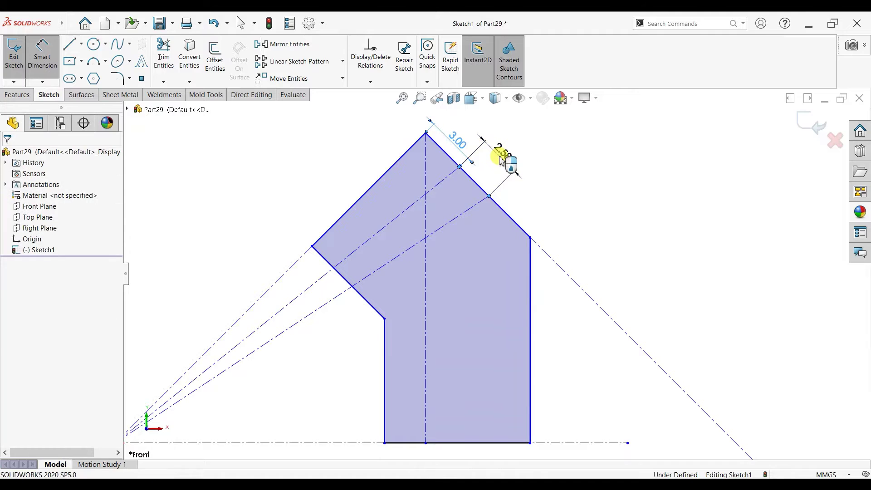
{"action": "type", "text": "3.60"}
{"action": "key", "text": "Return"}
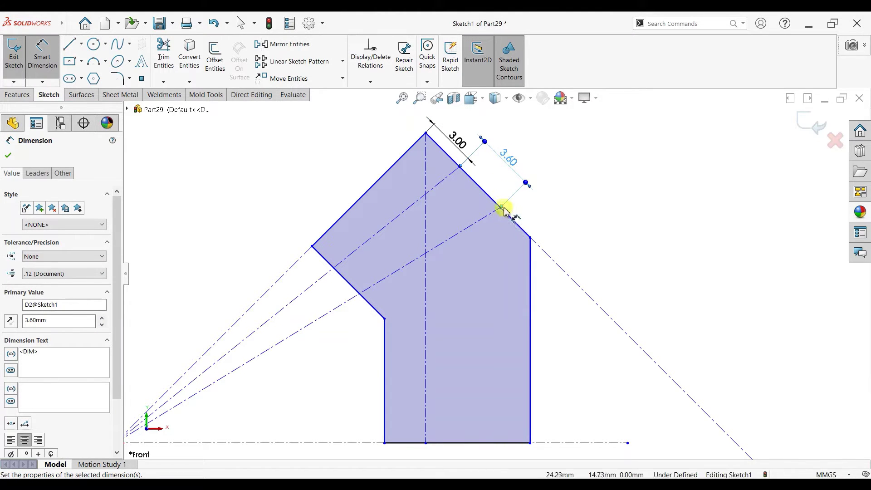
Dimension the distance from the lowest sloping centerline's upper endpoint to the profile corner above the long vertical edge as 6 mm
{"action": "left_click_drag", "start_coordinate": [501, 210], "coordinate": [526, 237]}
{"action": "left_click", "coordinate": [45, 58]}
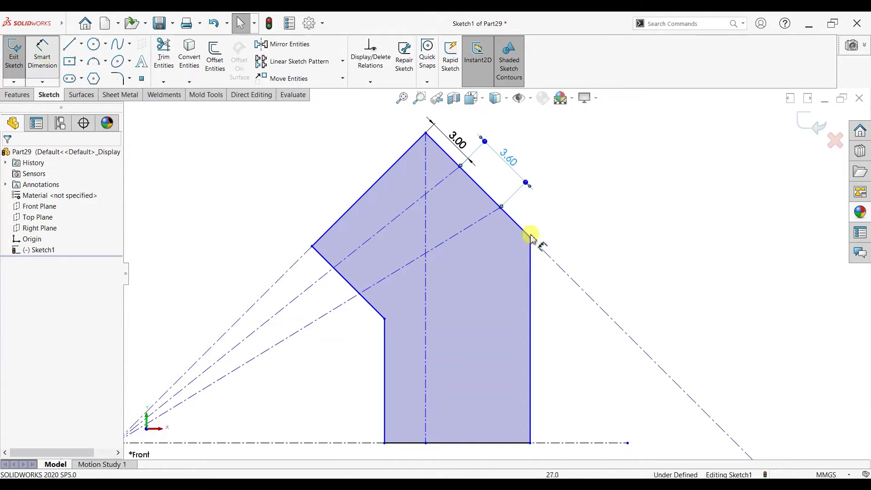
{"action": "left_click", "coordinate": [529, 237]}
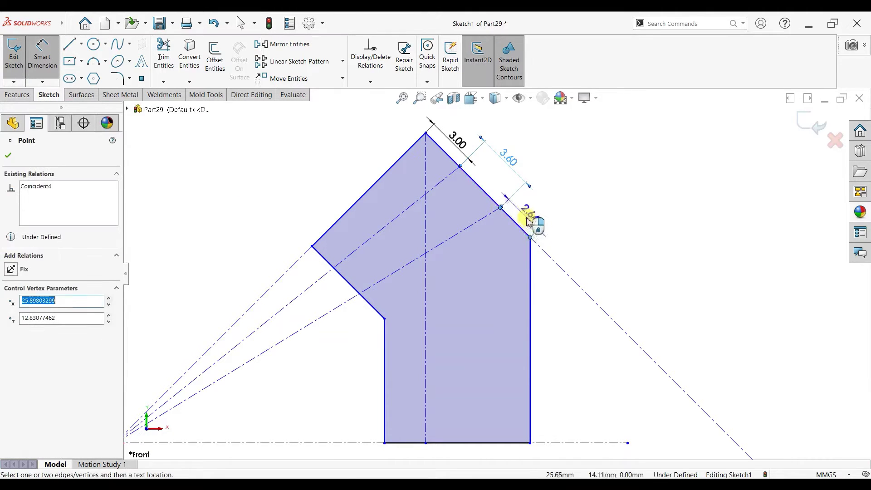
{"action": "left_click", "coordinate": [533, 217]}
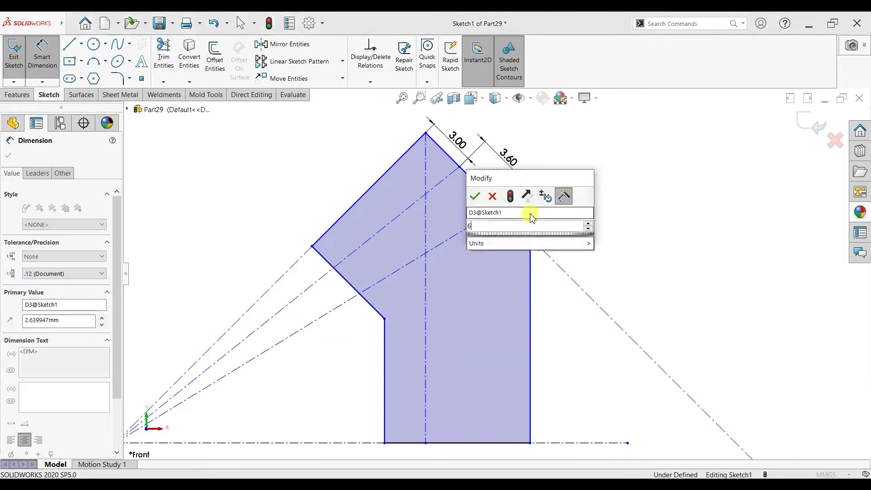
{"action": "type", "text": "6"}
{"action": "key", "text": "Return"}
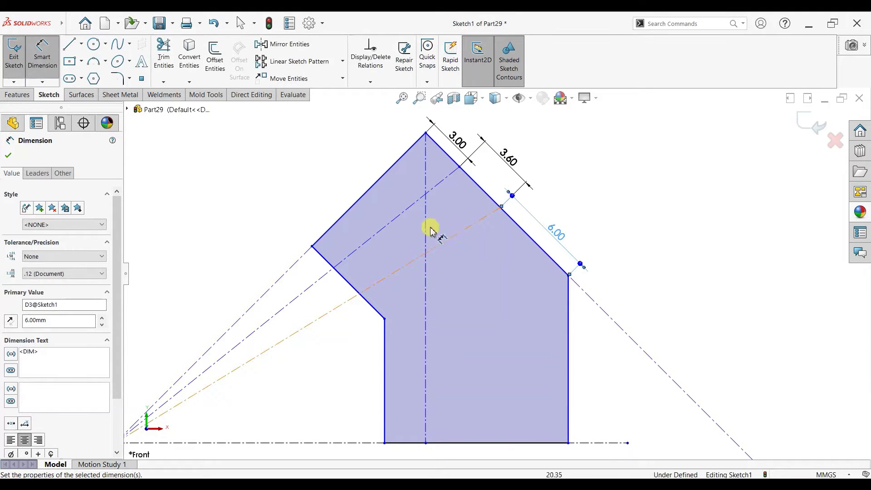
Dimension the profile edge lying on the 45° centerline as 18 mm
{"action": "left_click", "coordinate": [327, 184]}
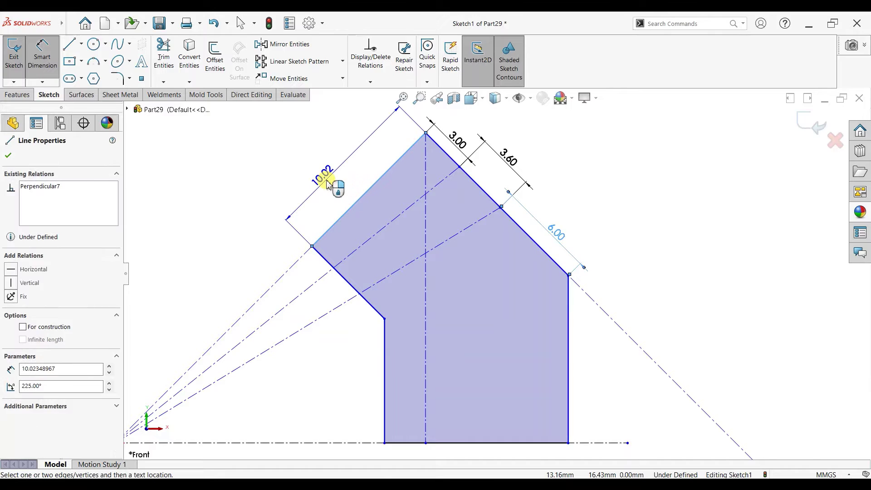
{"action": "left_click", "coordinate": [328, 184]}
{"action": "type", "text": "18"}
{"action": "key", "text": "Return"}
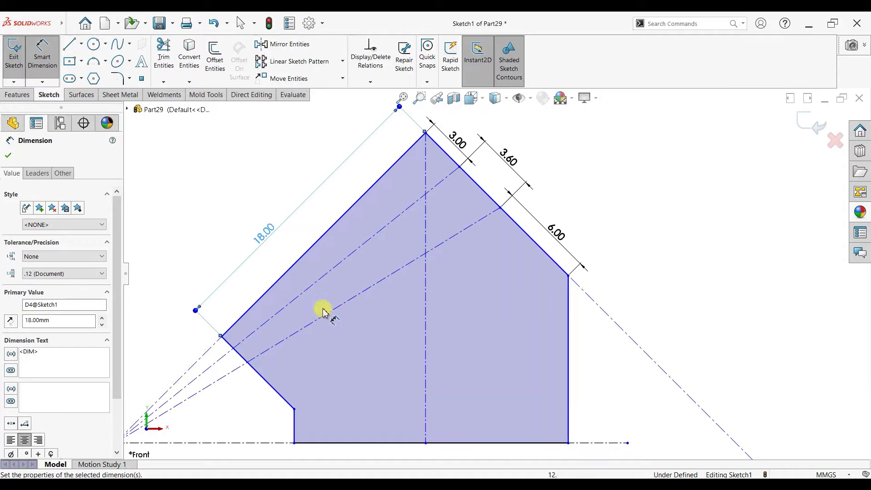
{"action": "left_click", "coordinate": [244, 369]}
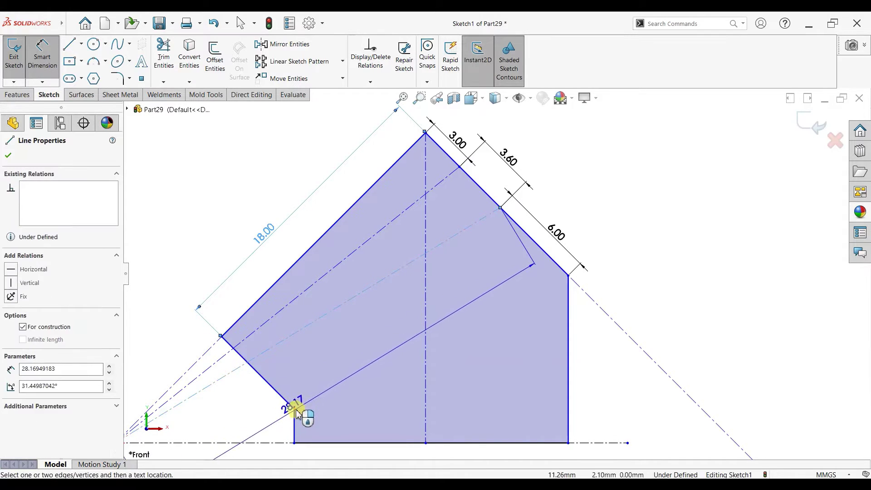
{"action": "left_click", "coordinate": [293, 408]}
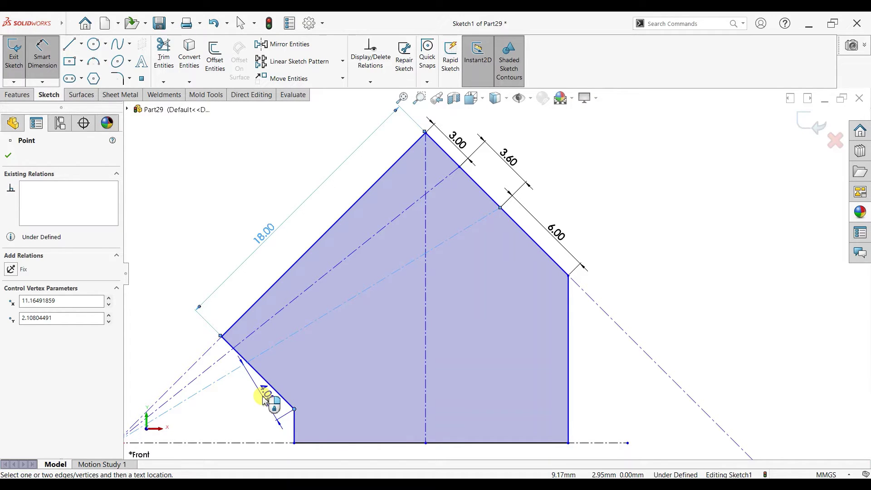
{"action": "left_click", "coordinate": [272, 382]}
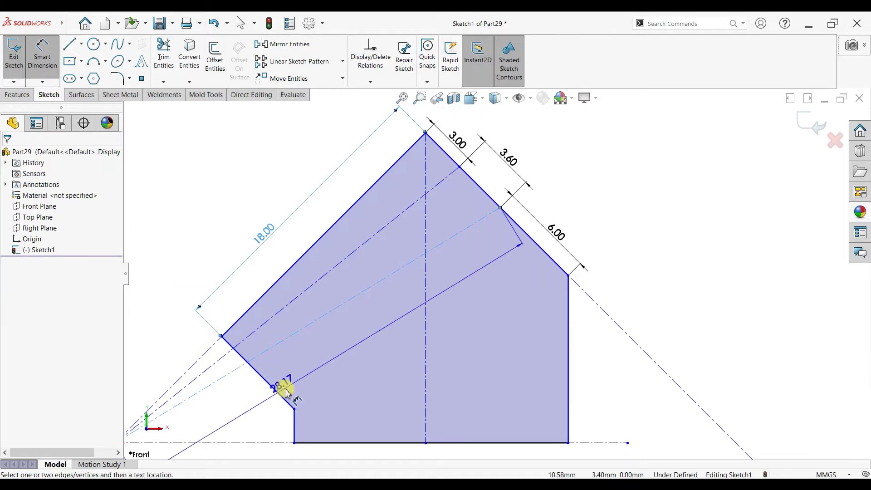
{"action": "key", "text": "Escape"}
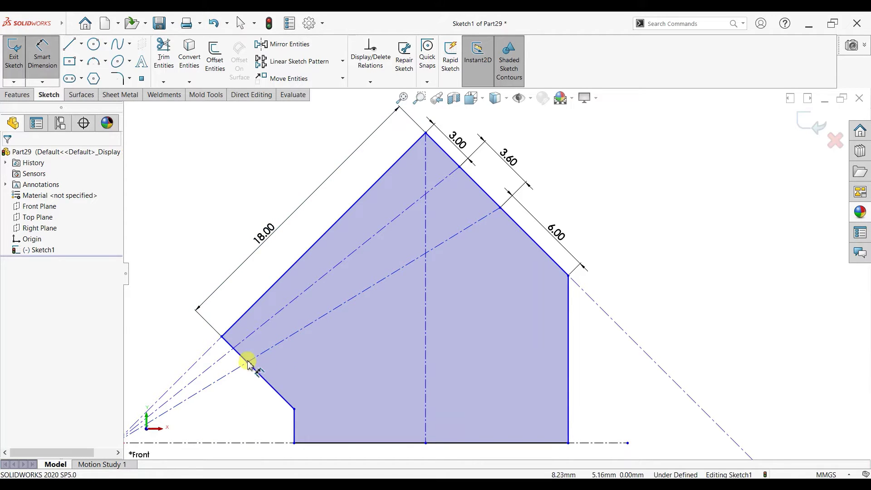
{"action": "left_click", "coordinate": [252, 367]}
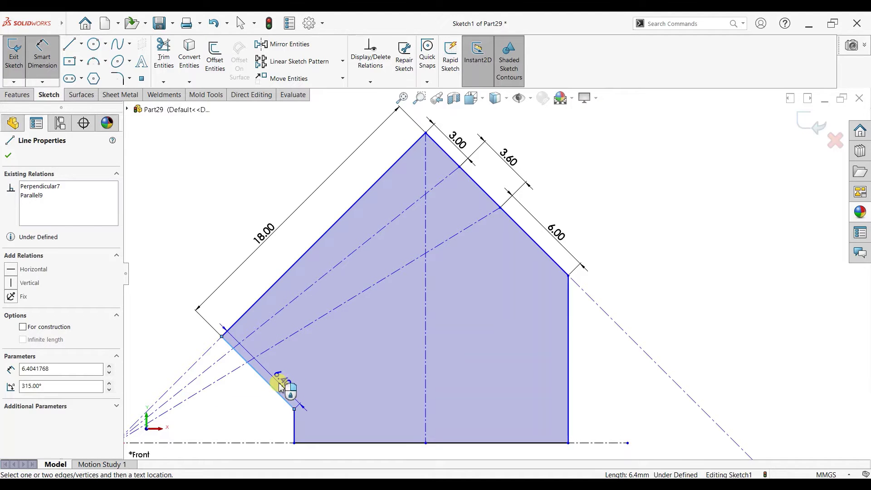
{"action": "key", "text": "Escape"}
Dimension the vertical distance from the middle sloping centerline's upper endpoint to the profile's bottom edge as 36 mm
{"action": "scroll", "coordinate": [290, 390], "scroll_direction": "down", "scroll_amount": 3}
{"action": "scroll", "coordinate": [467, 286], "scroll_direction": "down", "scroll_amount": 1}
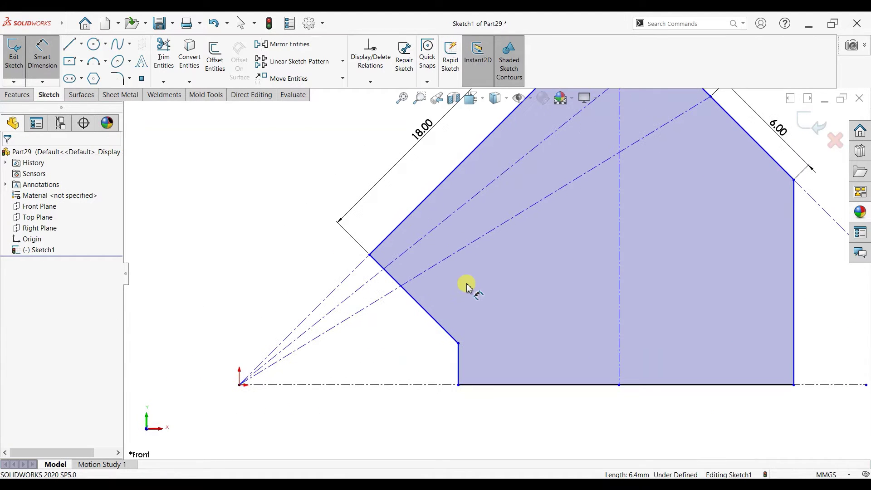
{"action": "scroll", "coordinate": [585, 209], "scroll_direction": "up", "scroll_amount": 2}
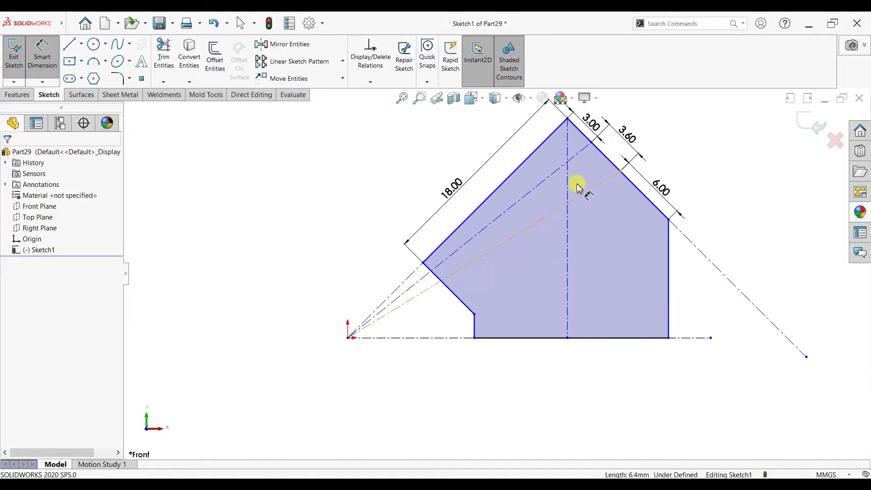
{"action": "left_click", "coordinate": [592, 143]}
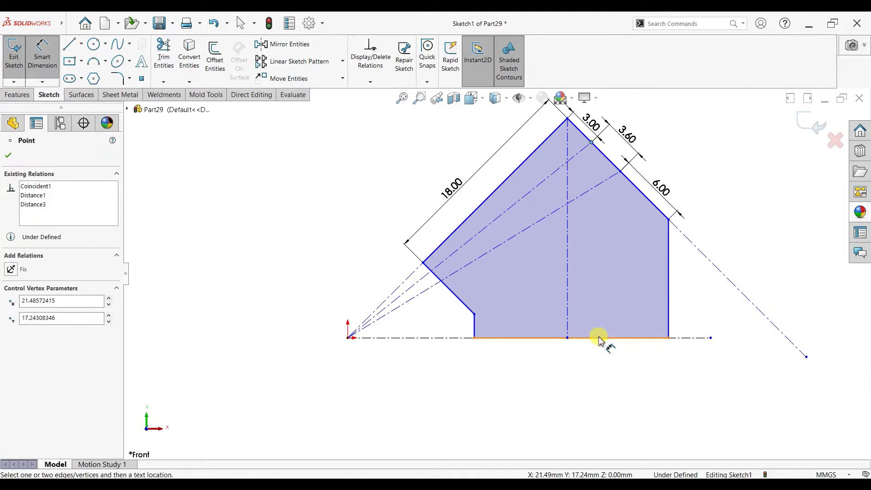
{"action": "left_click", "coordinate": [599, 340]}
{"action": "scroll", "coordinate": [663, 266], "scroll_direction": "up", "scroll_amount": 1}
{"action": "scroll", "coordinate": [663, 261], "scroll_direction": "down", "scroll_amount": 2}
{"action": "scroll", "coordinate": [635, 279], "scroll_direction": "up", "scroll_amount": 1}
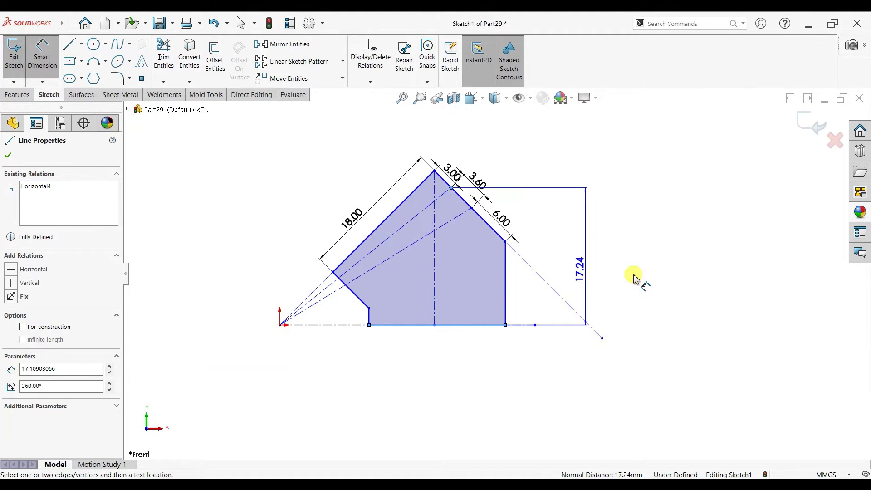
{"action": "left_click", "coordinate": [634, 276]}
{"action": "type", "text": "36"}
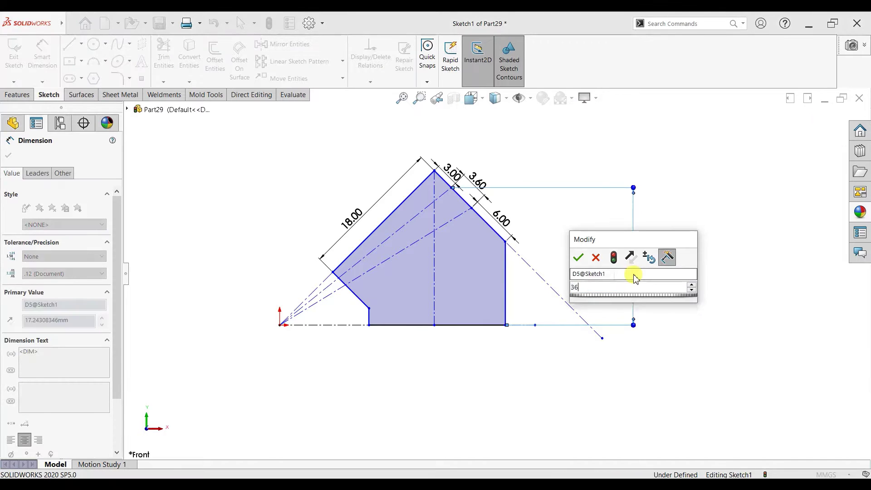
{"action": "key", "text": "Return"}
Dimension the horizontal distance from the origin to the vertical centerline's lower endpoint as 60 mm
{"action": "scroll", "coordinate": [517, 150], "scroll_direction": "down", "scroll_amount": 3}
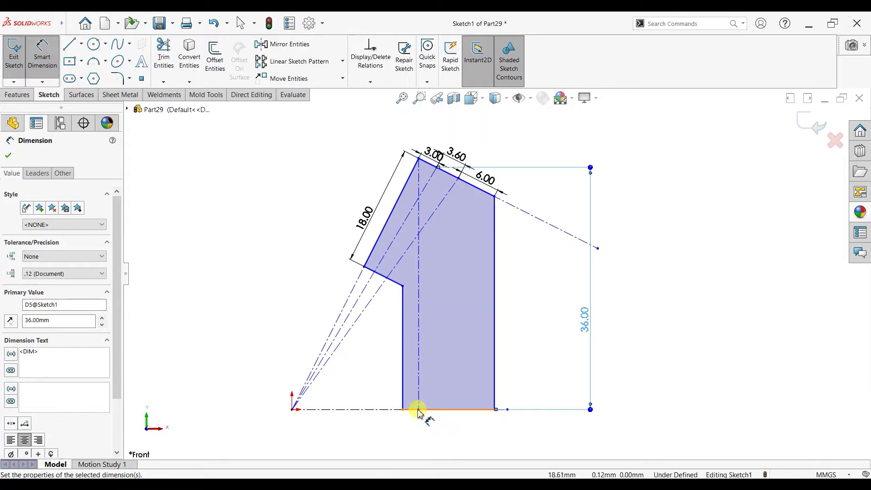
{"action": "left_click", "coordinate": [293, 410]}
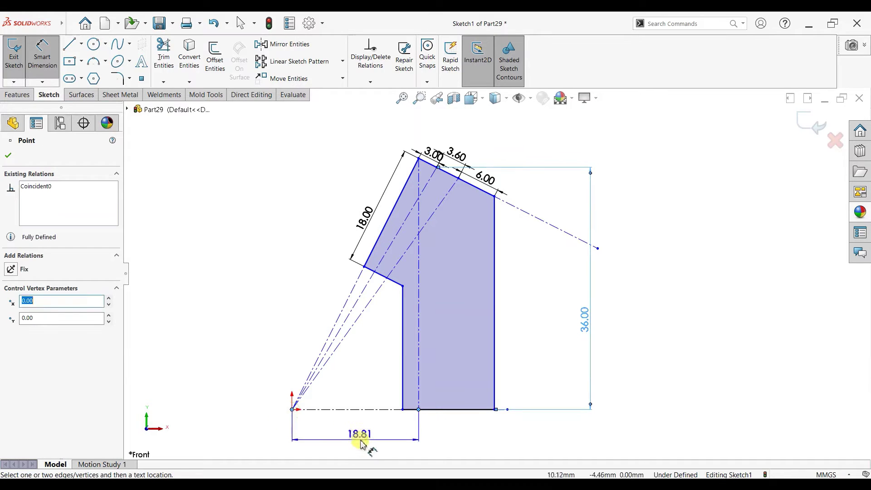
{"action": "left_click", "coordinate": [362, 444]}
{"action": "type", "text": "60"}
{"action": "key", "text": "Return"}
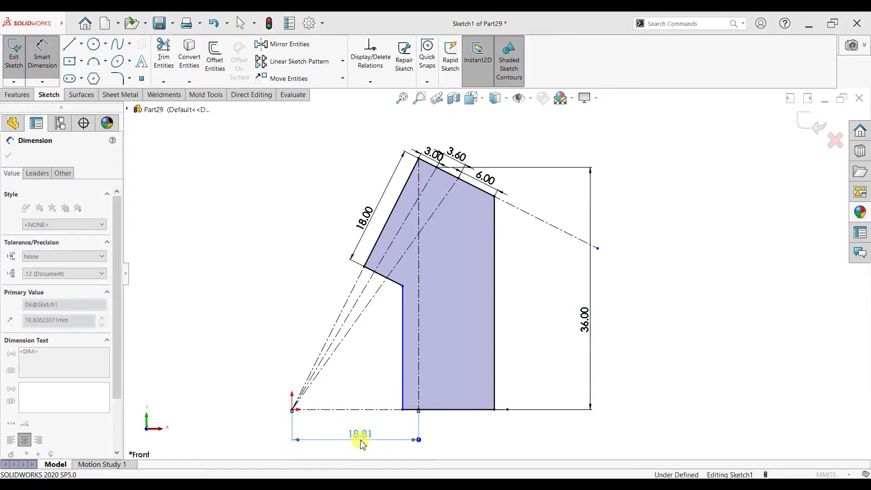
{"action": "scroll", "coordinate": [584, 379], "scroll_direction": "up", "scroll_amount": 4}
{"action": "scroll", "coordinate": [710, 302], "scroll_direction": "down", "scroll_amount": 3}
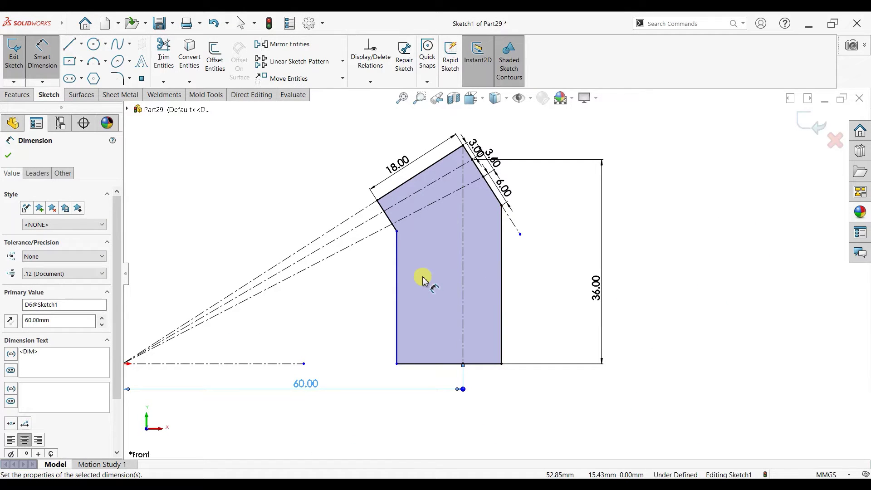
{"action": "key", "text": "Escape"}
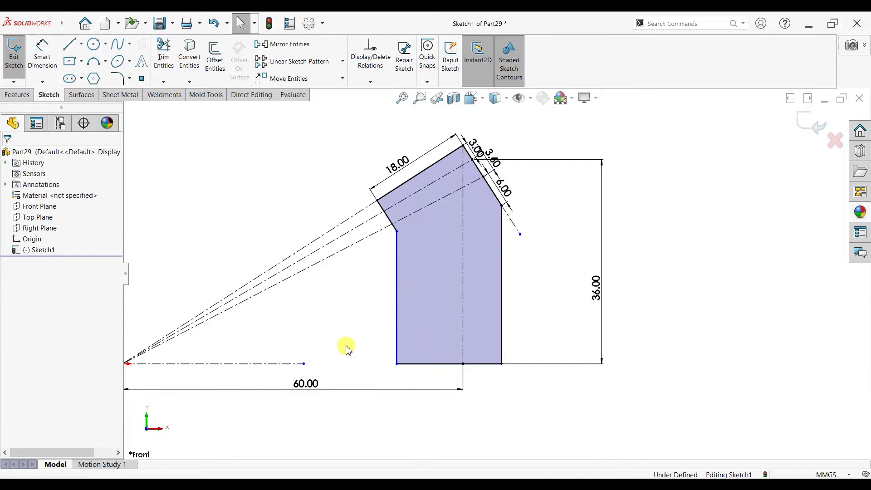
Merge the horizontal centerline's free endpoint with the vertical centerline's lower endpoint
{"action": "left_click", "coordinate": [304, 364]}
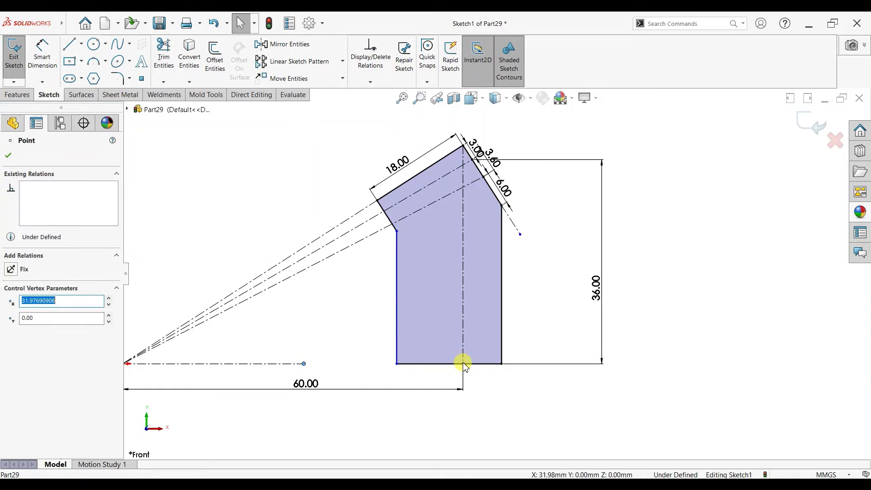
{"action": "left_click", "coordinate": [463, 364], "text": "ctrl"}
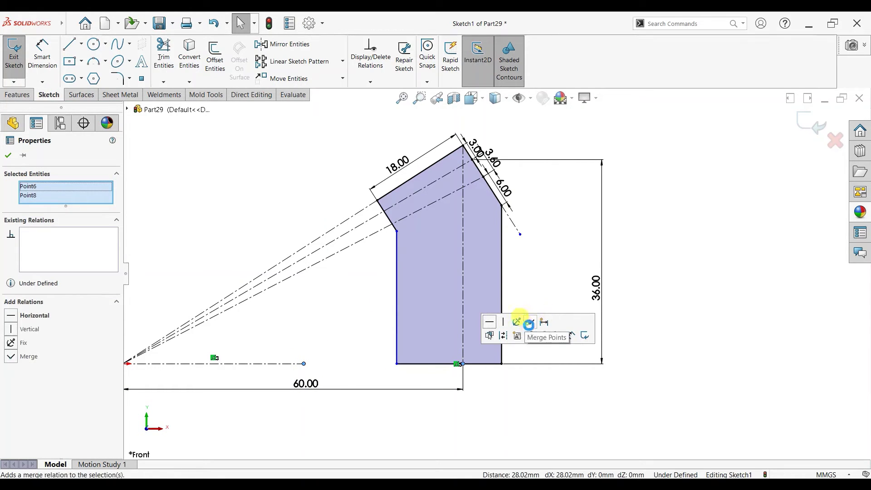
{"action": "left_click", "coordinate": [529, 325]}
{"action": "left_click", "coordinate": [8, 155]}
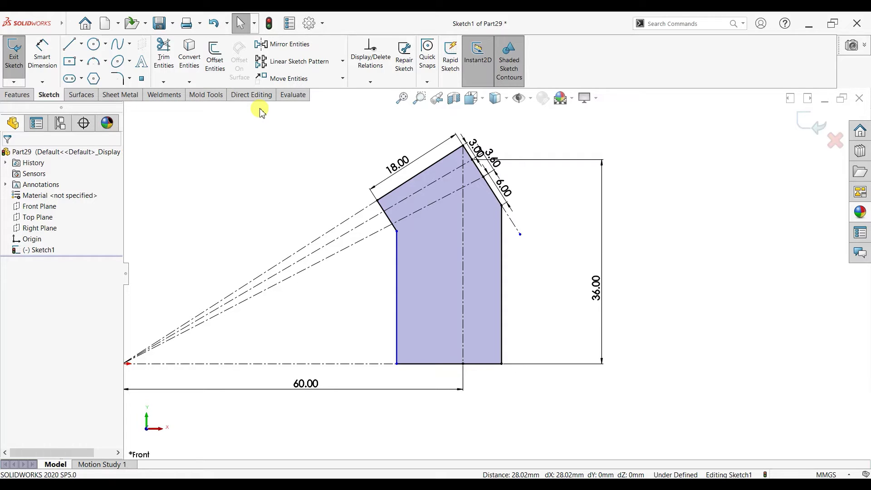
Dimension the distance from the lowest sloping centerline to the profile corner above the shorter vertical edge as 3.60 mm
{"action": "left_click", "coordinate": [39, 61]}
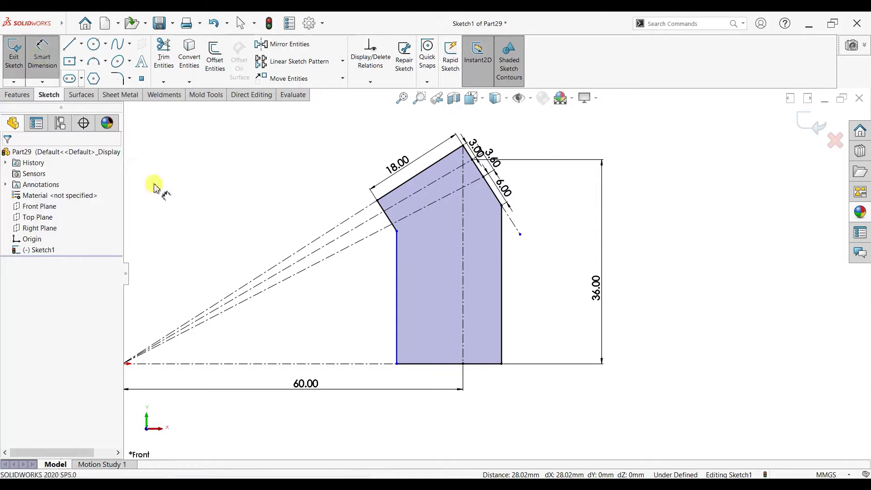
{"action": "left_click", "coordinate": [393, 226]}
{"action": "left_click", "coordinate": [383, 229]}
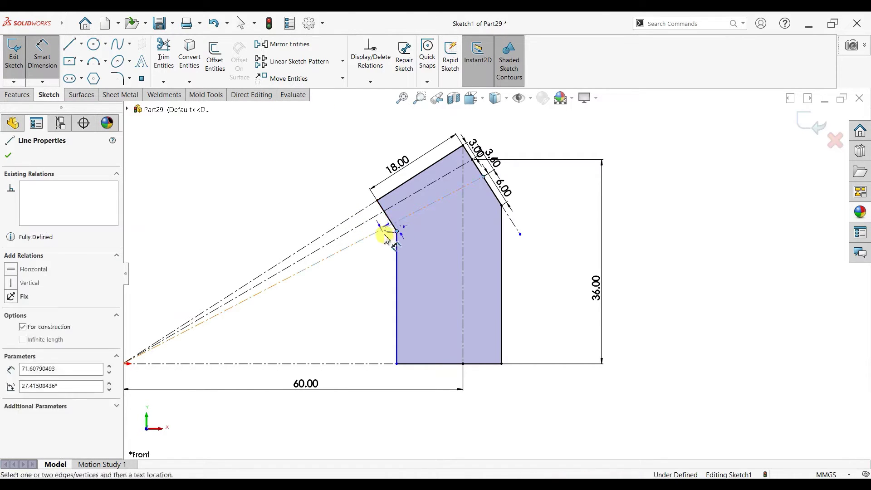
{"action": "left_click", "coordinate": [383, 234]}
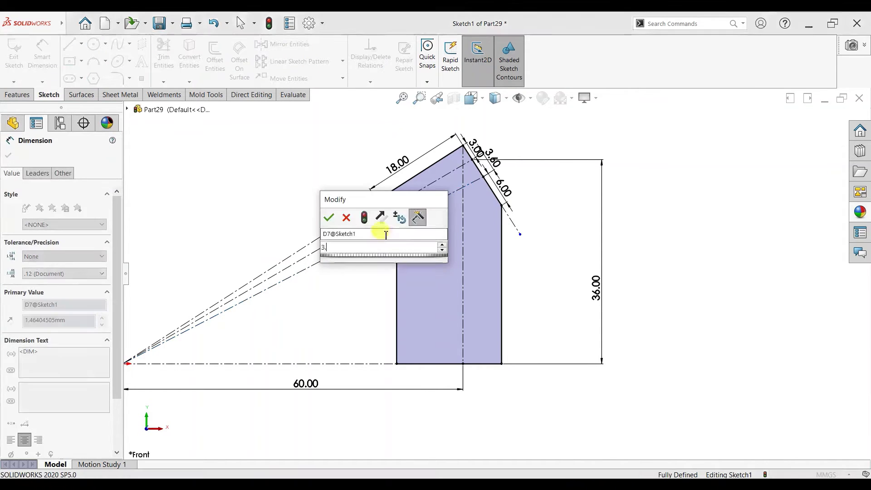
{"action": "type", "text": "3.6"}
{"action": "key", "text": "Return"}
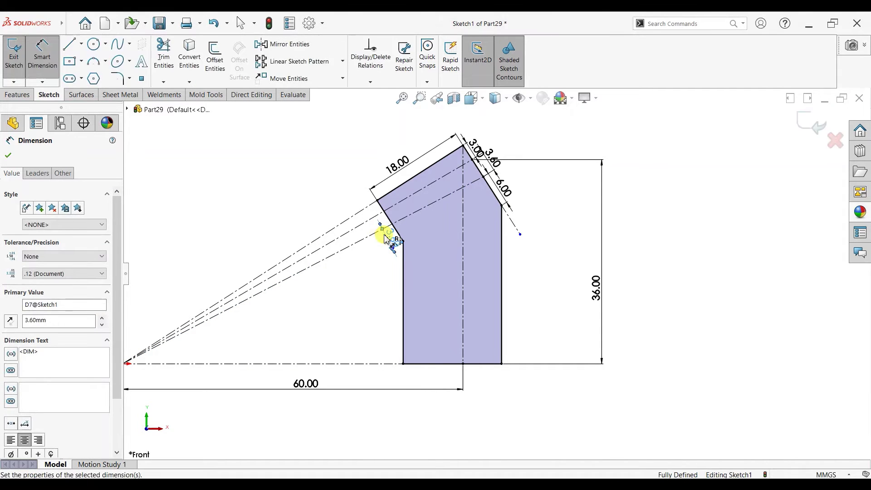
{"action": "scroll", "coordinate": [382, 298], "scroll_direction": "up", "scroll_amount": 1}
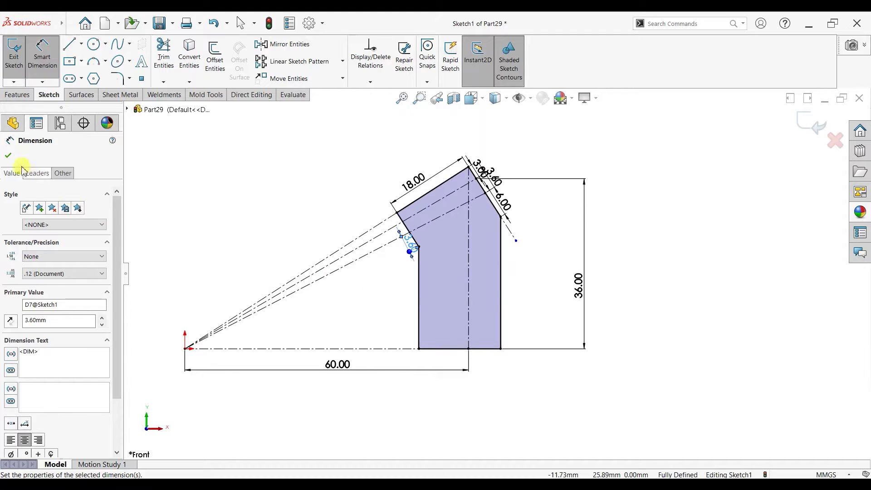
{"action": "left_click", "coordinate": [8, 156]}
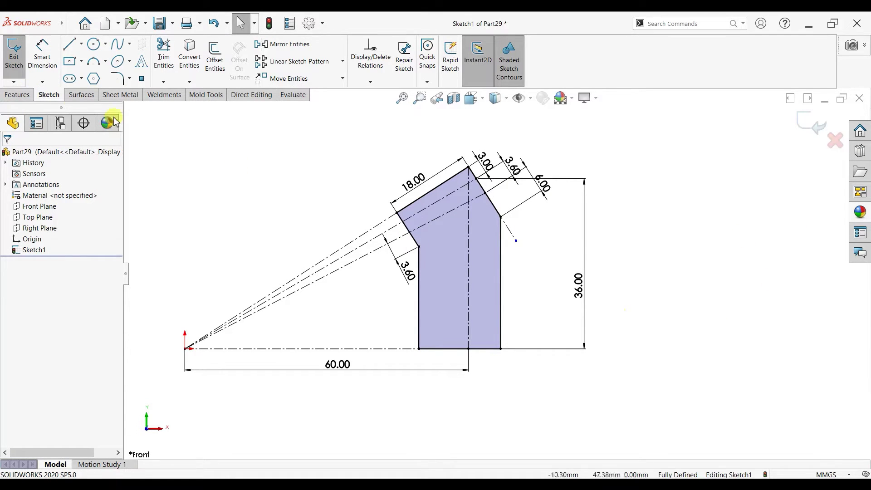
Revolve the closed profile 360° about the horizontal centerline running from the origin
{"action": "left_click", "coordinate": [31, 96]}
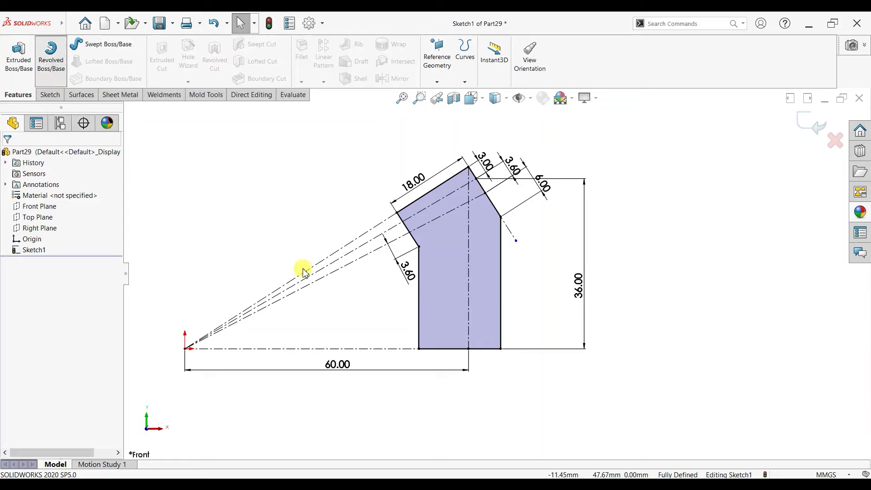
{"action": "left_click", "coordinate": [429, 327]}
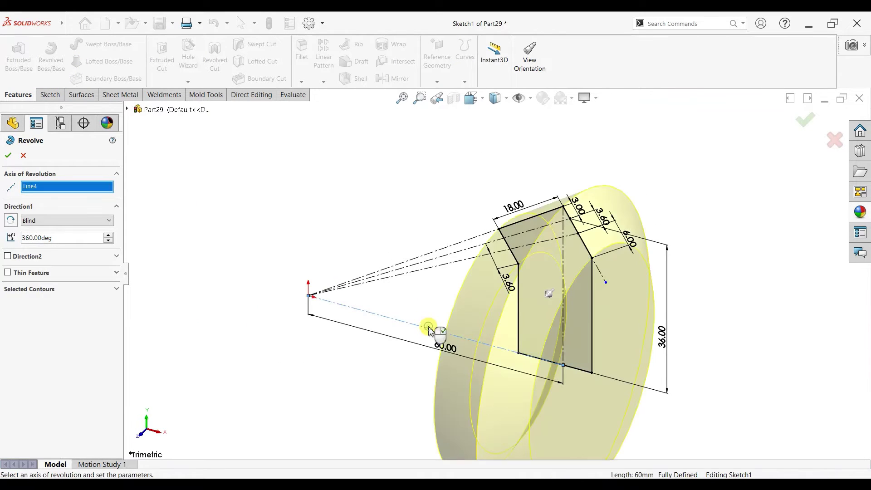
{"action": "key", "text": "f"}
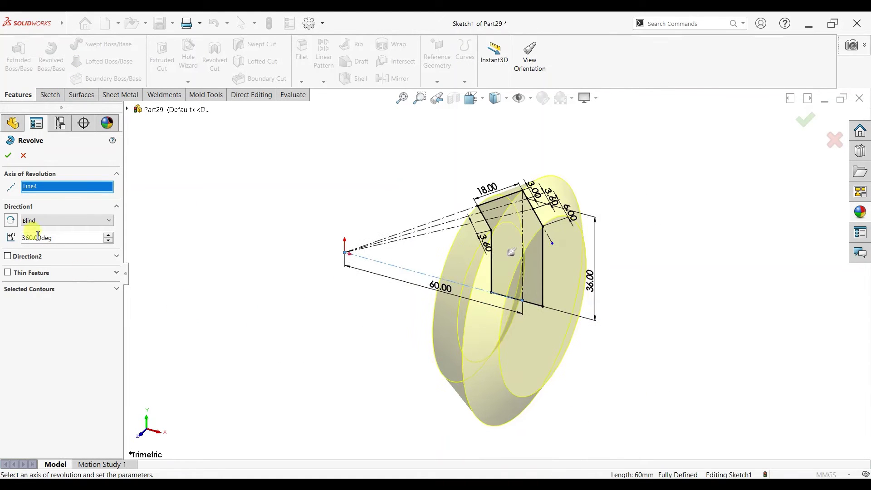
{"action": "left_click", "coordinate": [10, 156]}
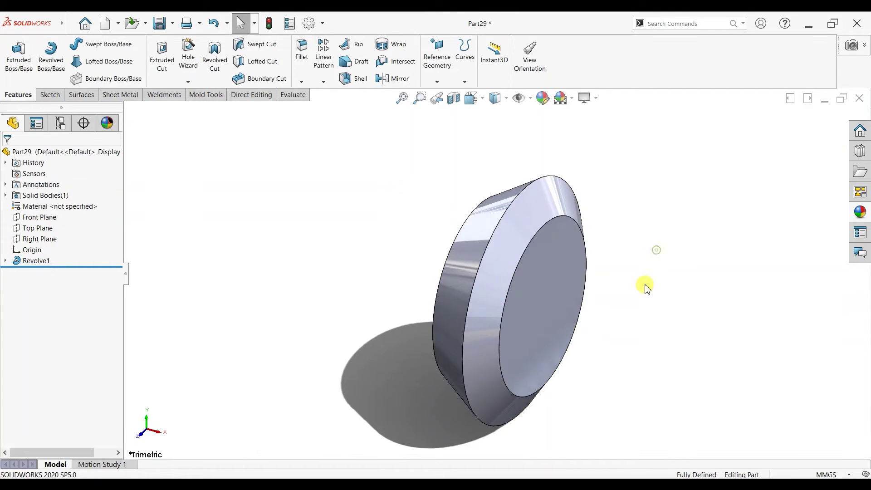
Show the revolve's profile sketch and turn off the shadow display for the model
{"action": "mouse_move", "coordinate": [608, 299]}
{"action": "middle_mouse_down"}
{"action": "mouse_move", "coordinate": [546, 319]}
{"action": "mouse_move", "coordinate": [502, 318]}
{"action": "mouse_move", "coordinate": [640, 300]}
{"action": "mouse_move", "coordinate": [637, 266]}
{"action": "mouse_move", "coordinate": [629, 267]}
{"action": "middle_mouse_up"}
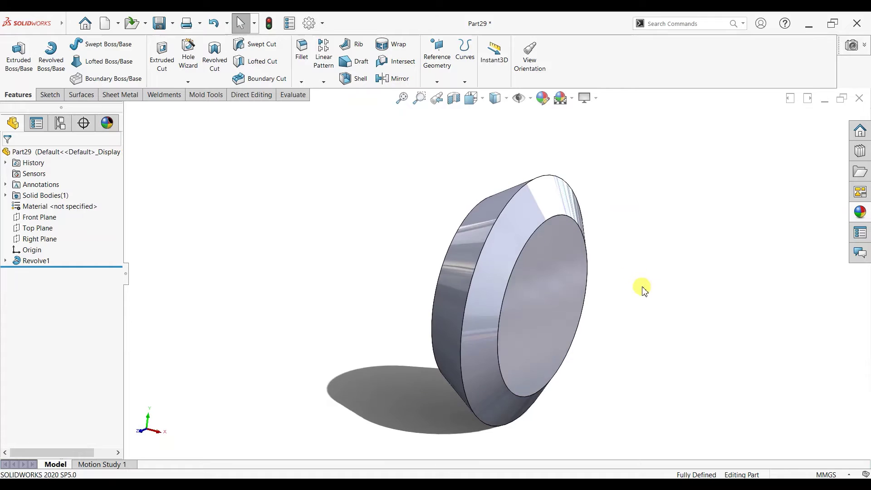
{"action": "scroll", "coordinate": [642, 286], "scroll_direction": "down", "scroll_amount": 1}
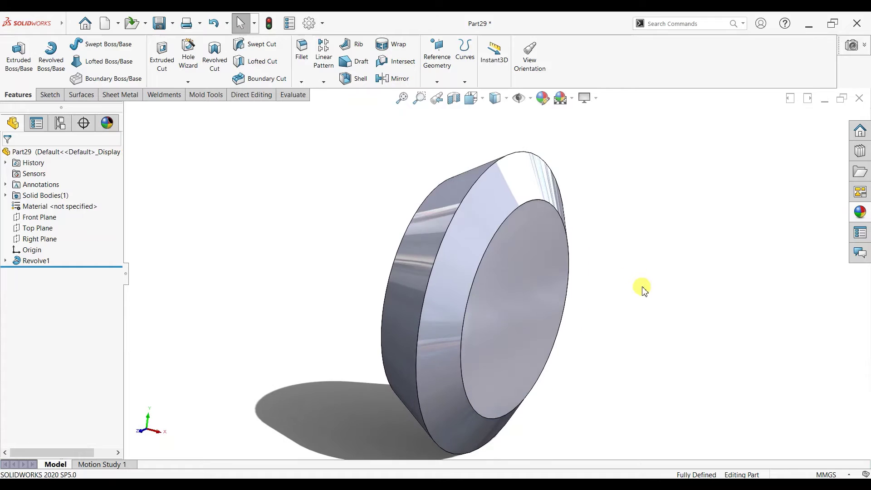
{"action": "left_click", "coordinate": [5, 260]}
{"action": "left_click", "coordinate": [44, 272]}
{"action": "left_click", "coordinate": [41, 254]}
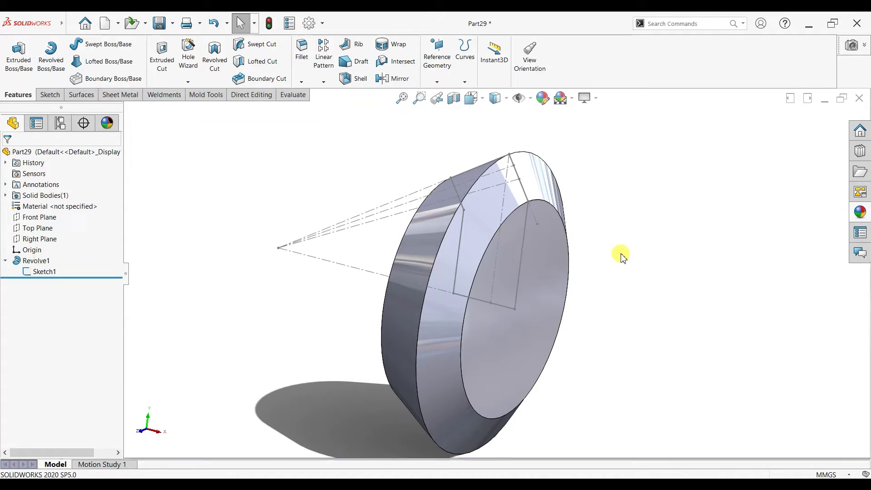
{"action": "mouse_move", "coordinate": [667, 282]}
{"action": "middle_mouse_down"}
{"action": "mouse_move", "coordinate": [661, 249]}
{"action": "mouse_move", "coordinate": [612, 253]}
{"action": "mouse_move", "coordinate": [627, 231]}
{"action": "mouse_move", "coordinate": [590, 256]}
{"action": "mouse_move", "coordinate": [613, 275]}
{"action": "middle_mouse_up"}
{"action": "left_click", "coordinate": [587, 98]}
{"action": "left_click", "coordinate": [598, 124]}
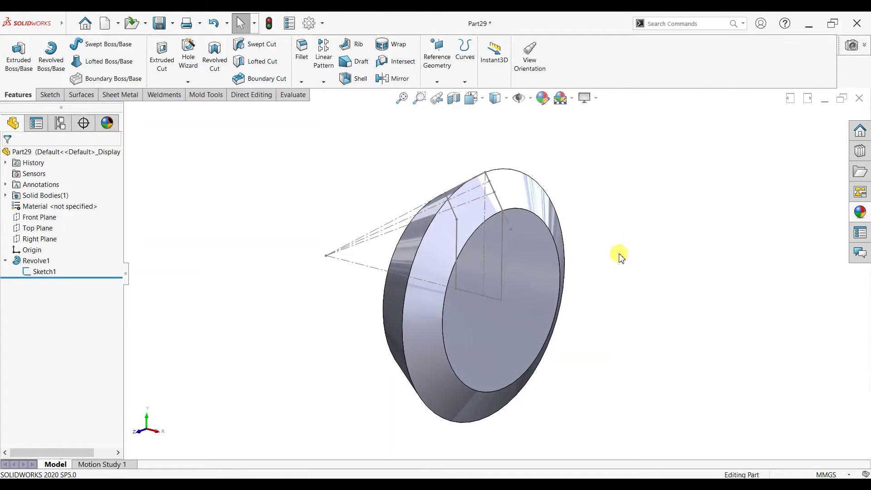
Create a reference plane tangent to the conical face around the flat end and coincident with the profile sketch's sloping edge on that face
{"action": "left_click", "coordinate": [437, 82]}
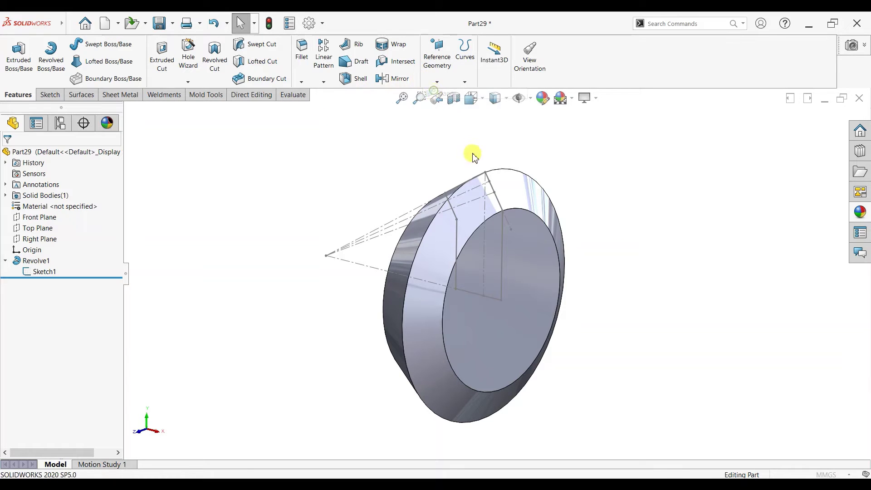
{"action": "left_click", "coordinate": [516, 195]}
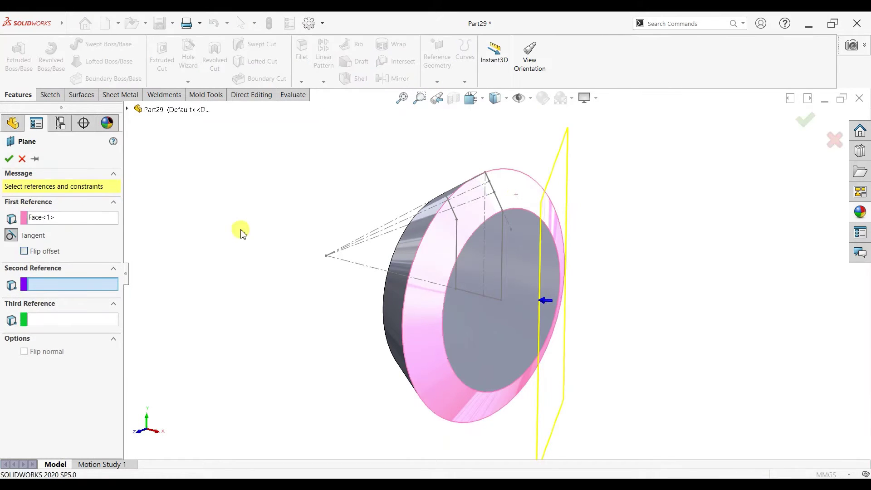
{"action": "left_click", "coordinate": [498, 199]}
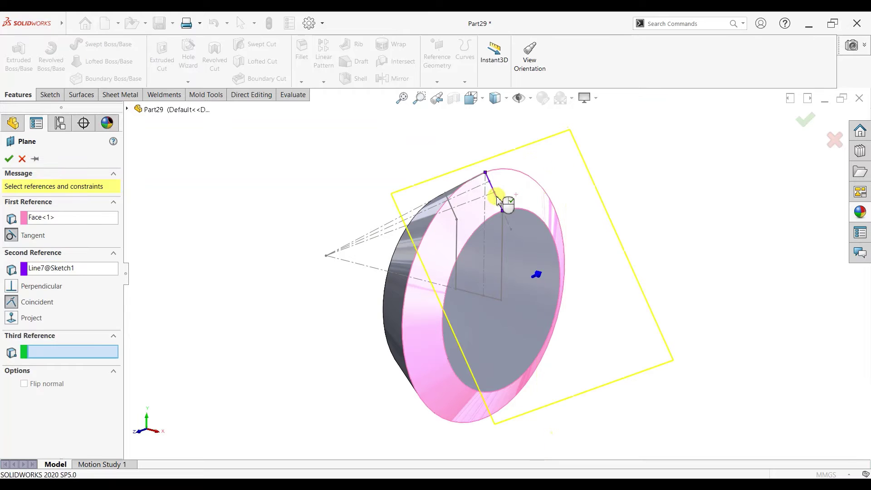
{"action": "middle_click_drag", "start_coordinate": [533, 232], "coordinate": [521, 198]}
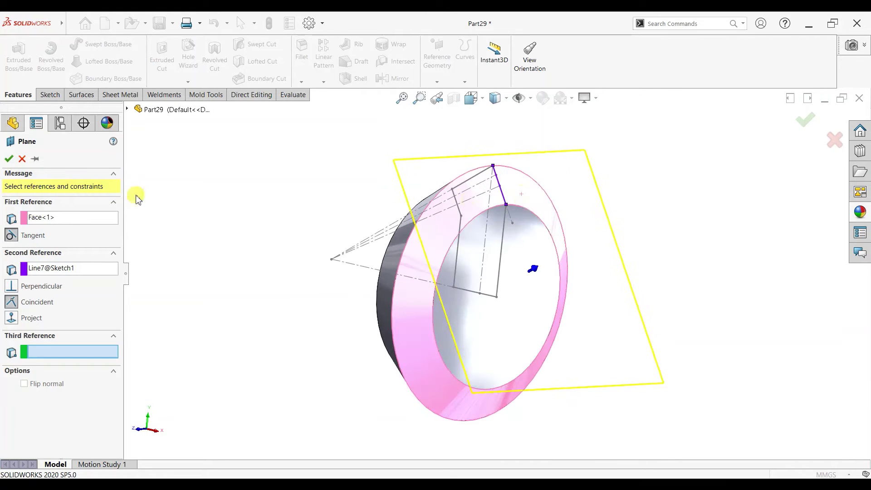
{"action": "left_click", "coordinate": [7, 159]}
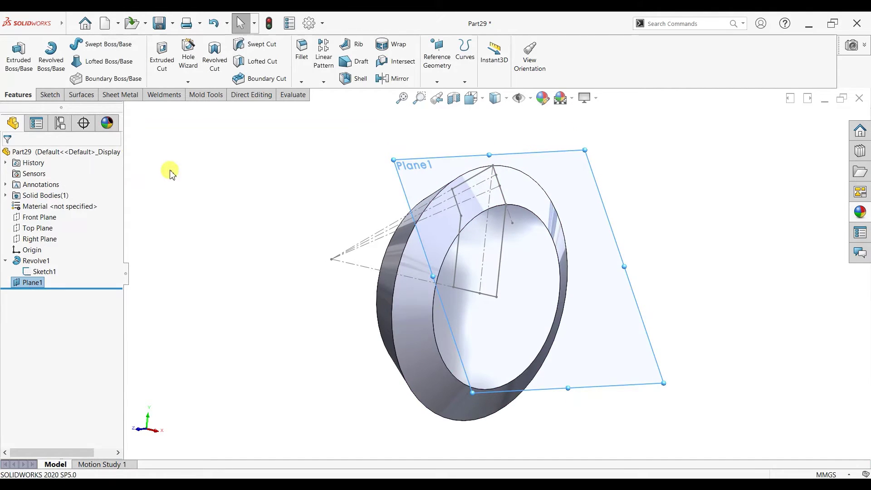
Start a sketch on the tangent plane and draw a circle of about 39.6 mm radius, centered directly below the origin and passing through it
{"action": "key", "text": "ctrl+8"}
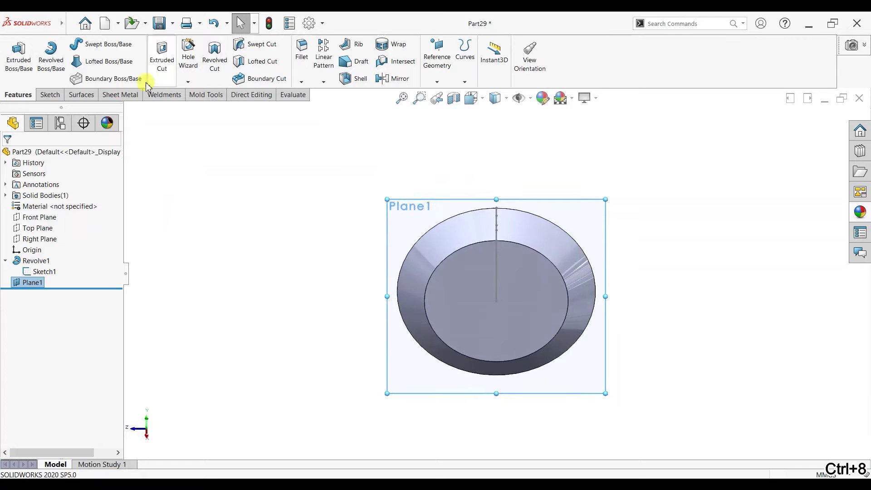
{"action": "left_click", "coordinate": [50, 94]}
{"action": "left_click", "coordinate": [13, 51]}
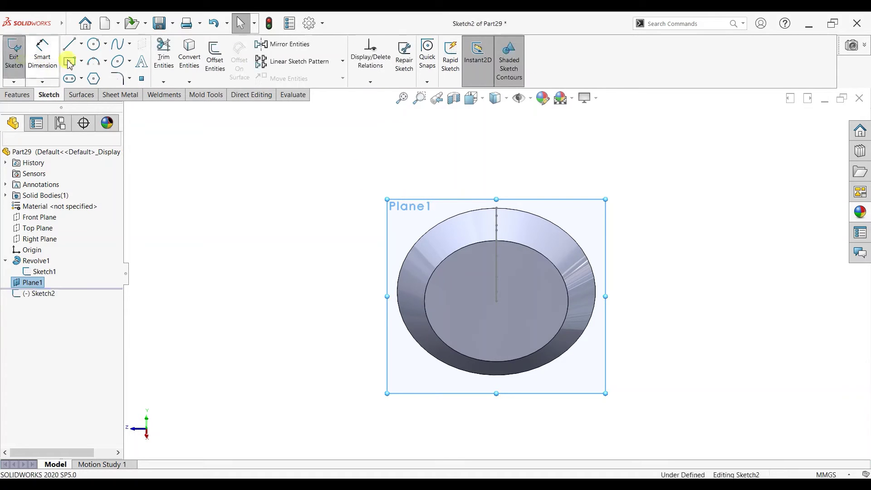
{"action": "left_click", "coordinate": [93, 44]}
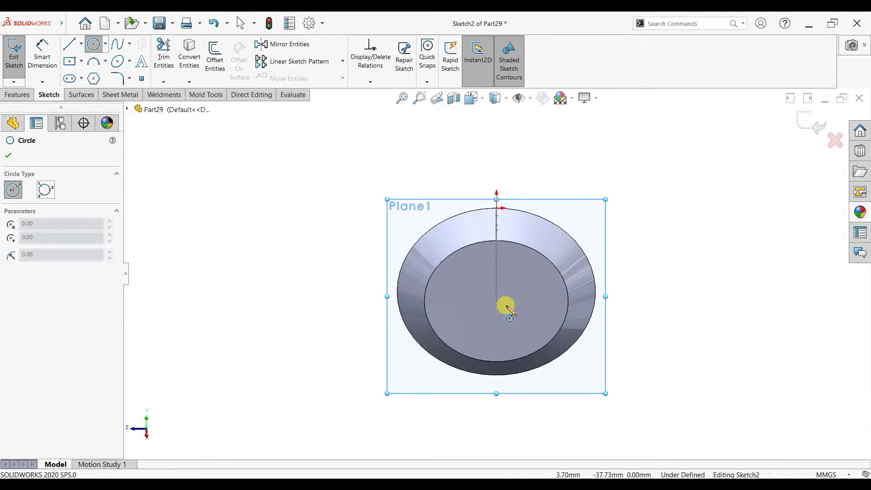
{"action": "scroll", "coordinate": [508, 309], "scroll_direction": "down", "scroll_amount": 3}
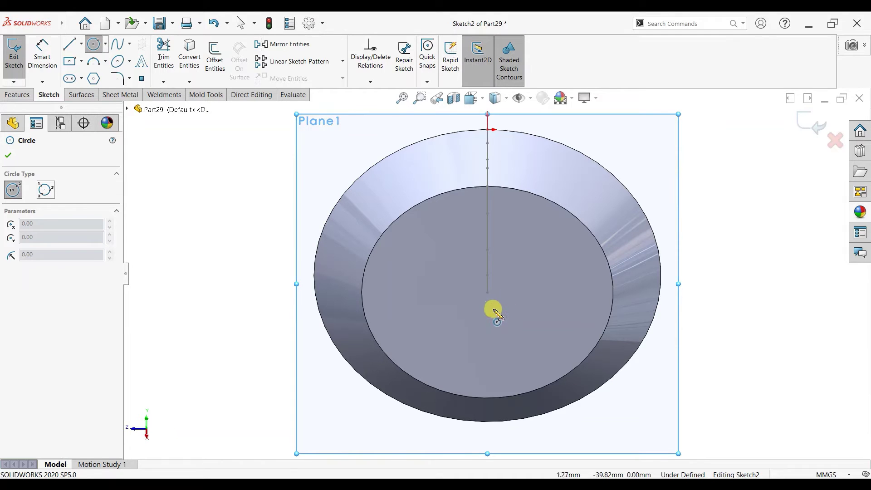
{"action": "left_click_drag", "start_coordinate": [488, 308], "coordinate": [488, 131]}
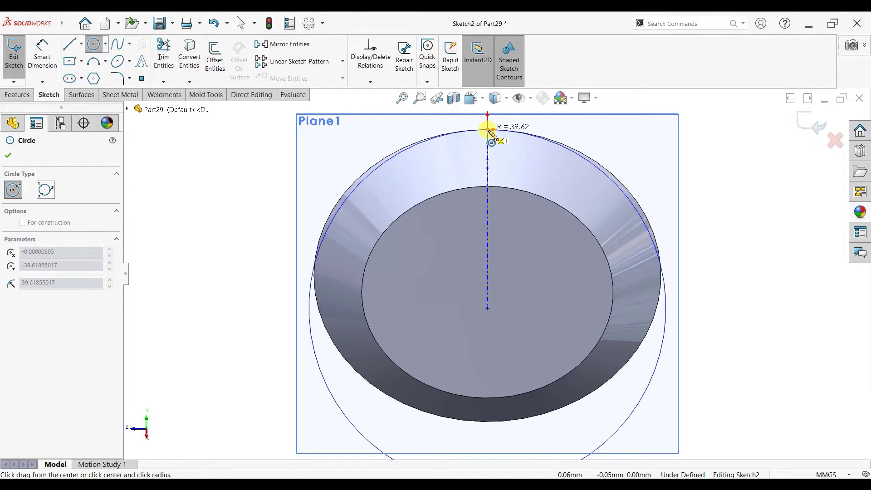
{"action": "left_click_drag", "start_coordinate": [488, 131], "coordinate": [488, 131]}
{"action": "key", "text": "Escape"}
{"action": "key", "text": "f"}
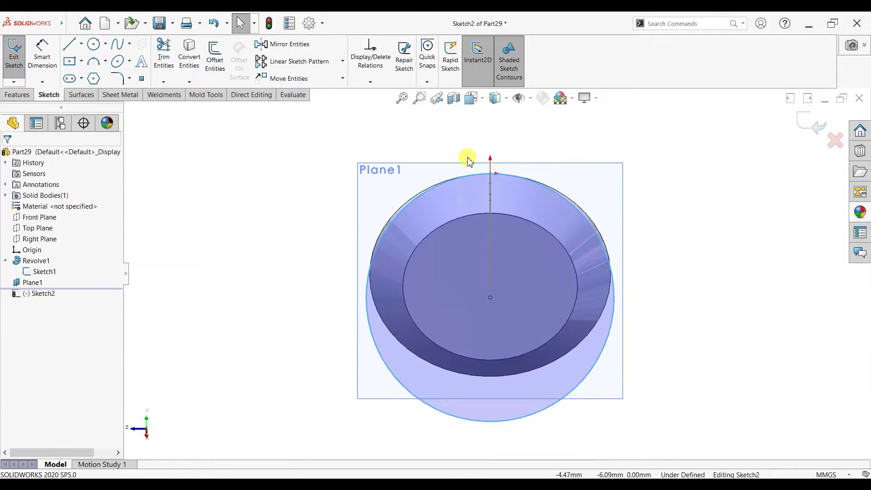
Make the circle tangent to the outer circular edge of the conical face
{"action": "scroll", "coordinate": [468, 161], "scroll_direction": "down", "scroll_amount": 5}
{"action": "left_click", "coordinate": [459, 253]}
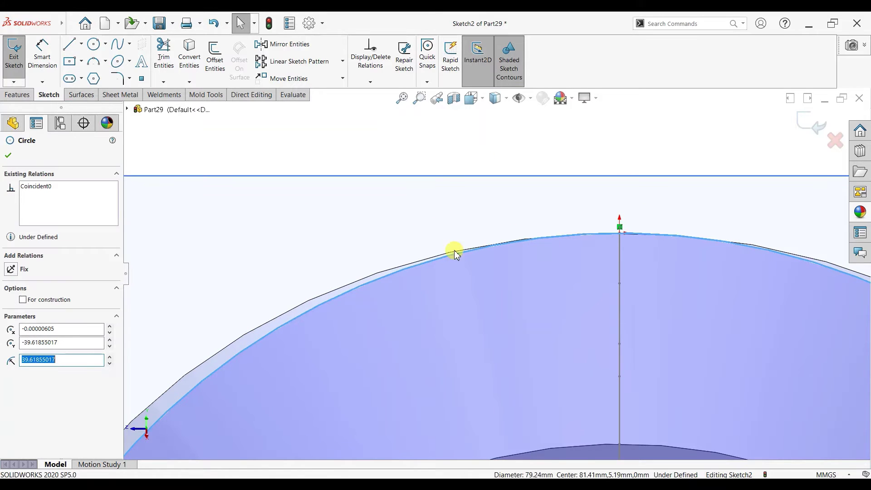
{"action": "left_click", "coordinate": [368, 277], "text": "ctrl"}
{"action": "left_click", "coordinate": [395, 237]}
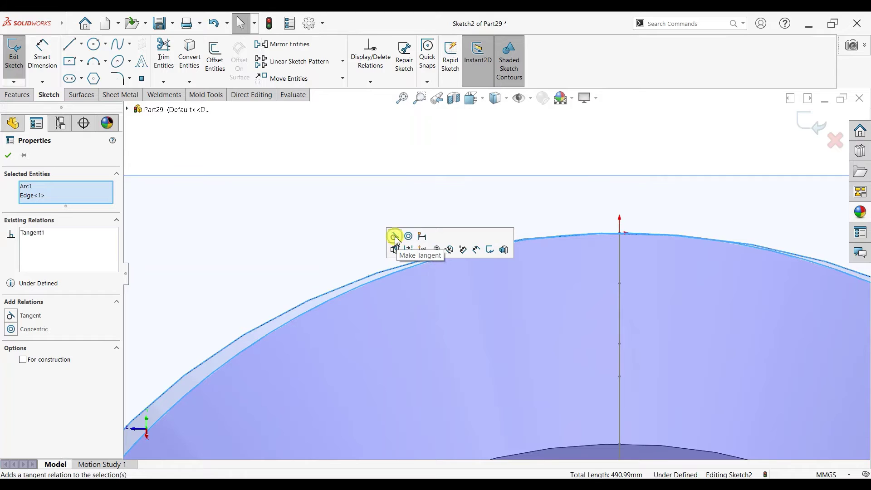
{"action": "left_click", "coordinate": [8, 155]}
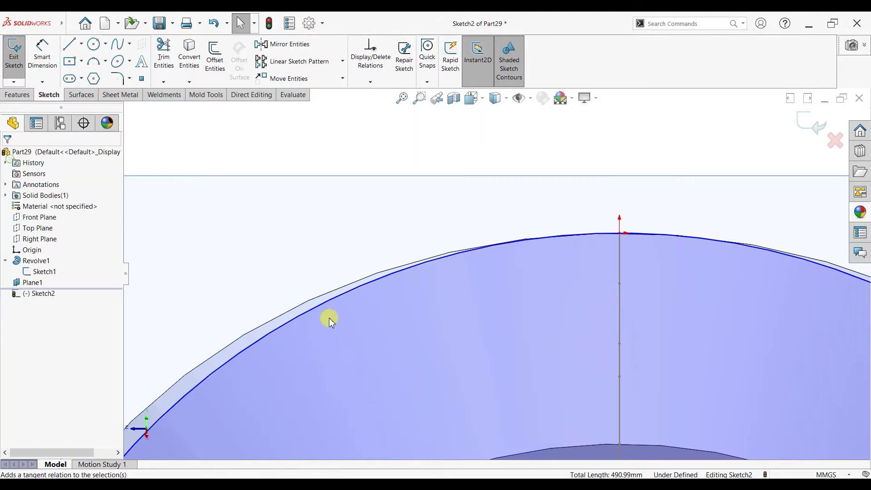
Draw two smaller circles concentric with the first, with radii of about 31.5 mm and 28.5 mm
{"action": "left_click", "coordinate": [94, 45]}
{"action": "key", "text": "ctrl+8"}
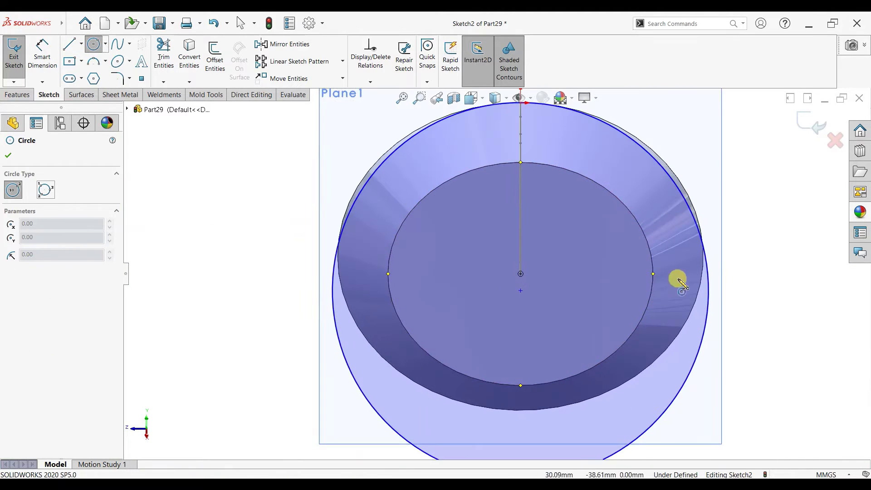
{"action": "left_click", "coordinate": [520, 290]}
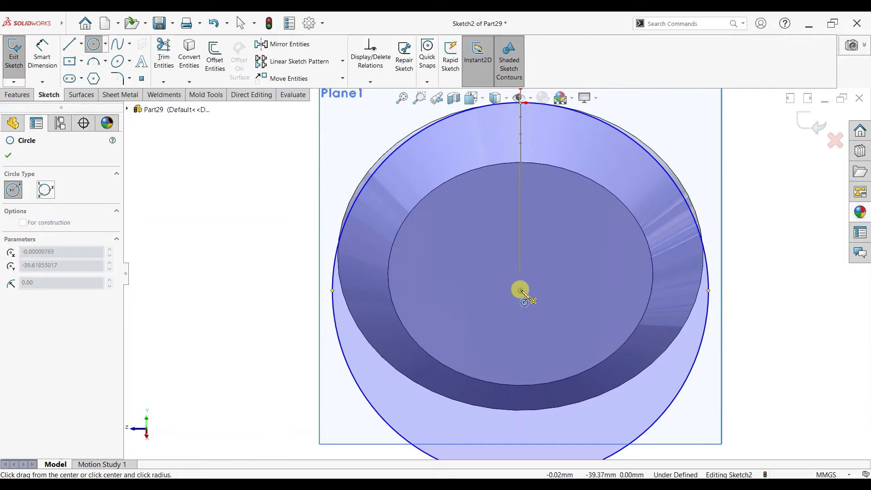
{"action": "left_click", "coordinate": [570, 431]}
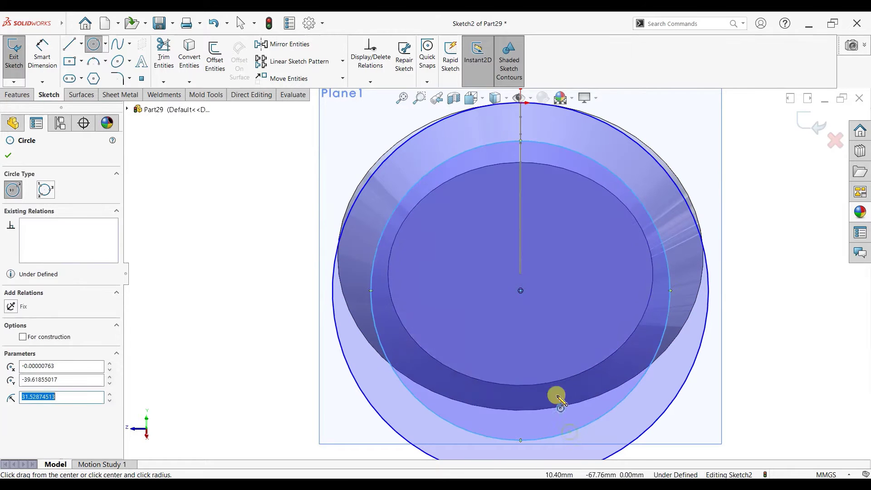
{"action": "left_click", "coordinate": [521, 291]}
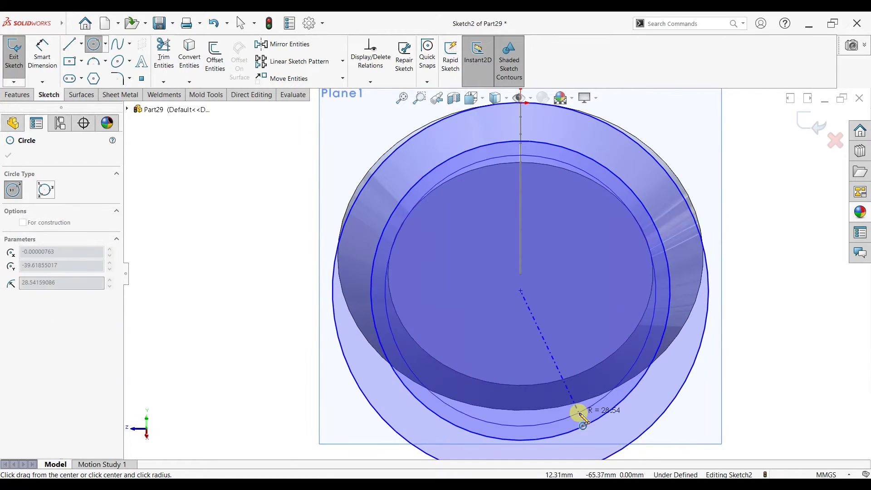
{"action": "left_click", "coordinate": [579, 412]}
{"action": "key", "text": "Escape"}
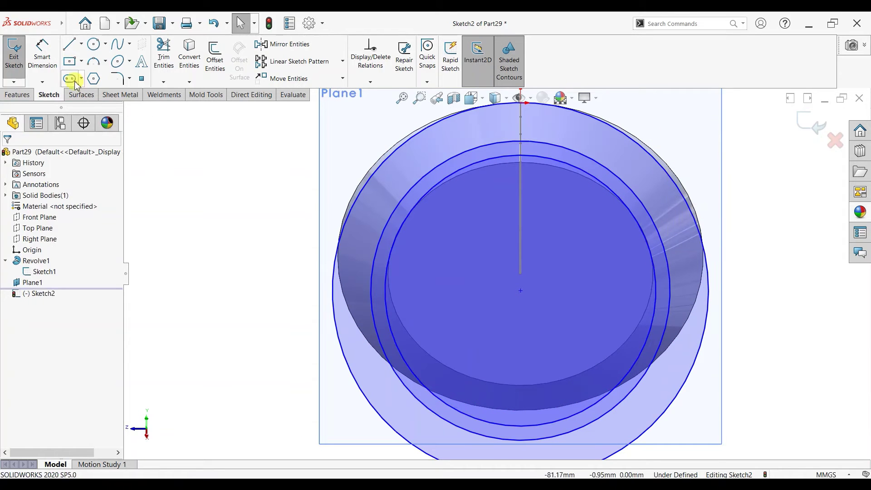
Dimension the outermost circle's diameter as 78 mm
{"action": "left_click", "coordinate": [43, 55]}
{"action": "left_click", "coordinate": [334, 262]}
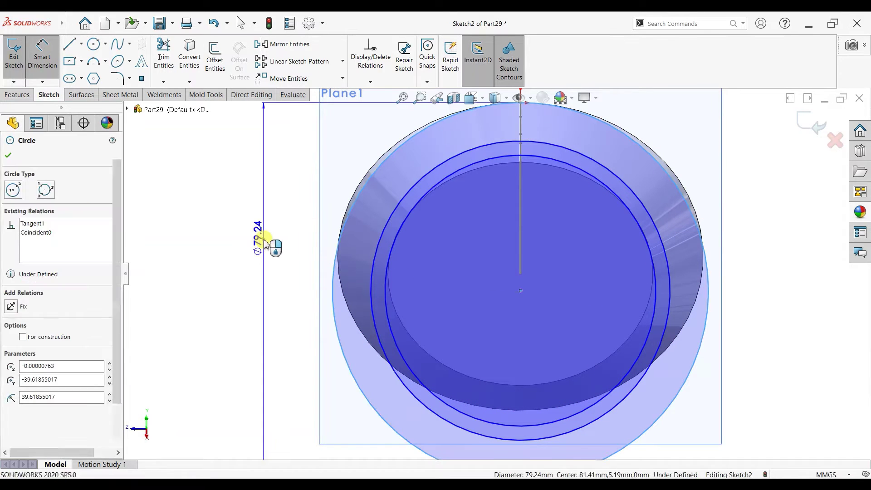
{"action": "left_click", "coordinate": [264, 238]}
{"action": "type", "text": "78"}
{"action": "key", "text": "Return"}
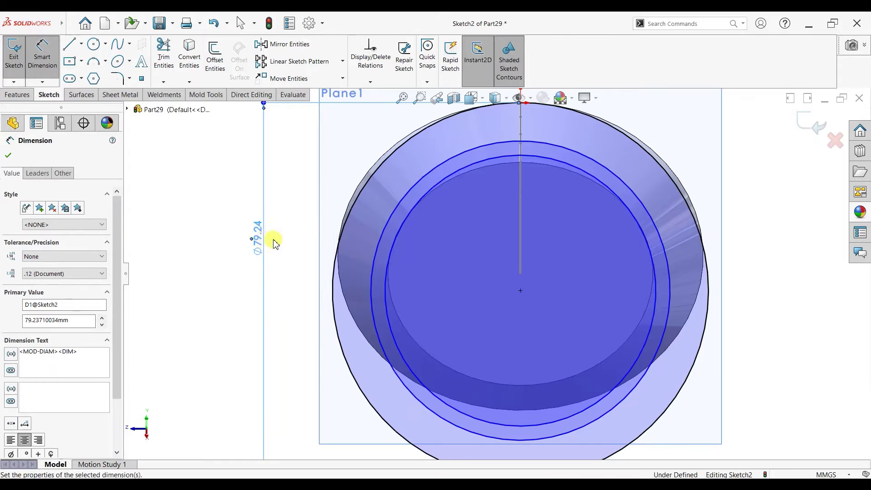
Dimension the middle circle's diameter as 72 mm and the innermost circle's diameter as 65 mm
{"action": "left_click", "coordinate": [375, 247]}
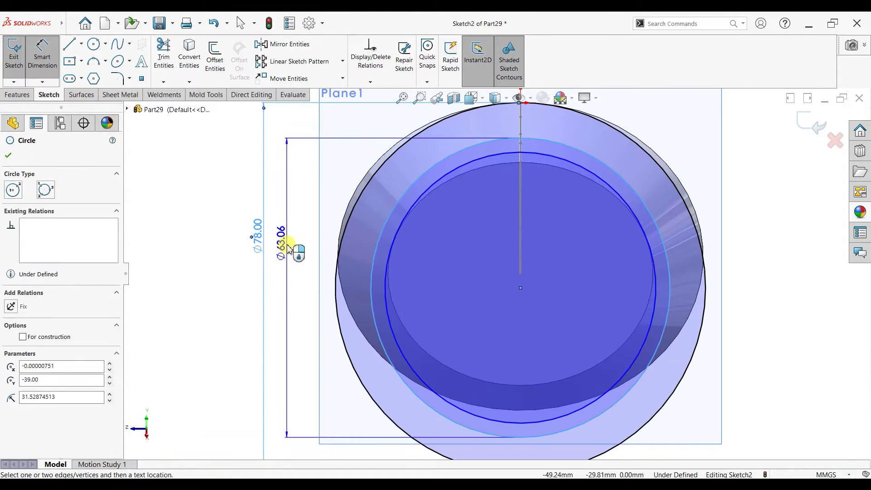
{"action": "left_click", "coordinate": [286, 245]}
{"action": "type", "text": "72"}
{"action": "key", "text": "Return"}
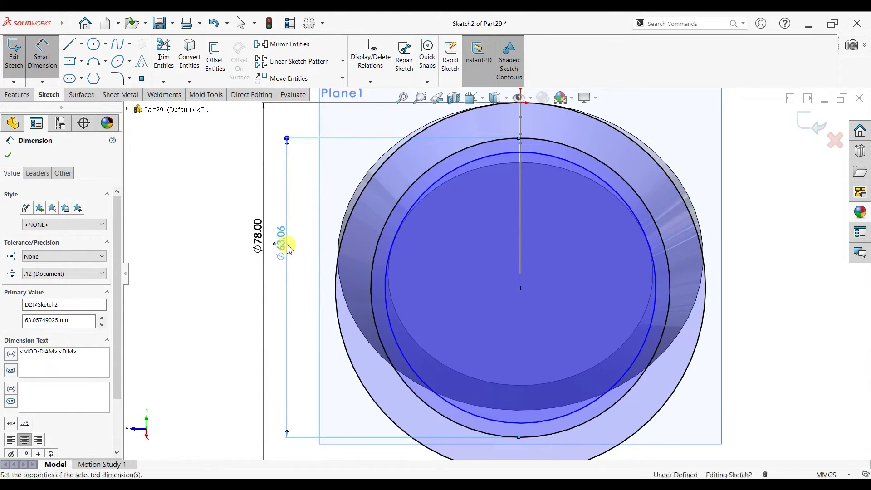
{"action": "left_click", "coordinate": [389, 320]}
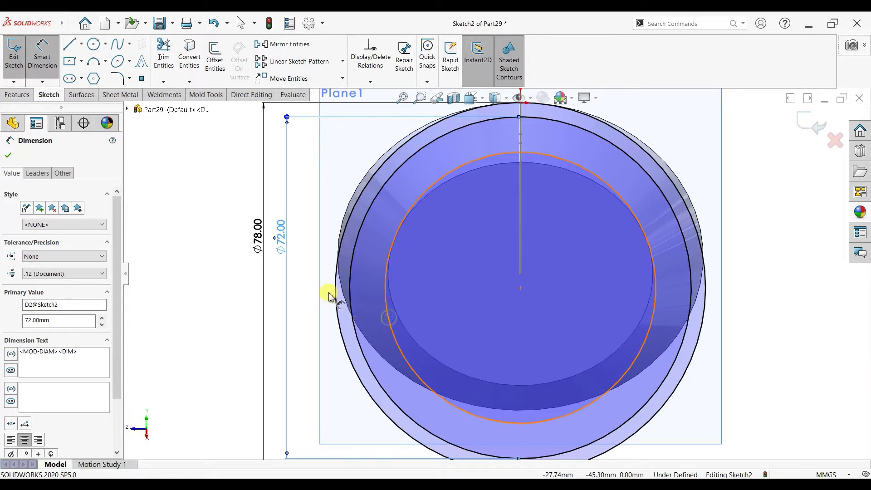
{"action": "left_click", "coordinate": [306, 282]}
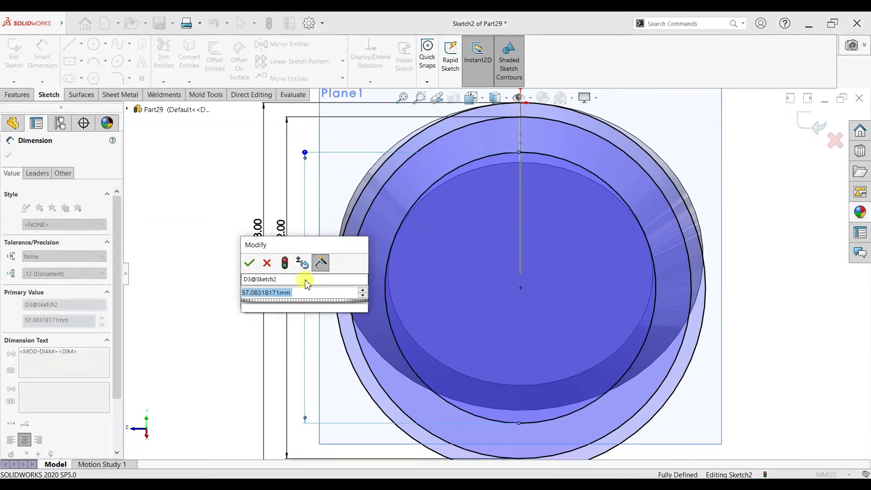
{"action": "type", "text": "65"}
{"action": "key", "text": "Return"}
{"action": "scroll", "coordinate": [501, 271], "scroll_direction": "up", "scroll_amount": 3}
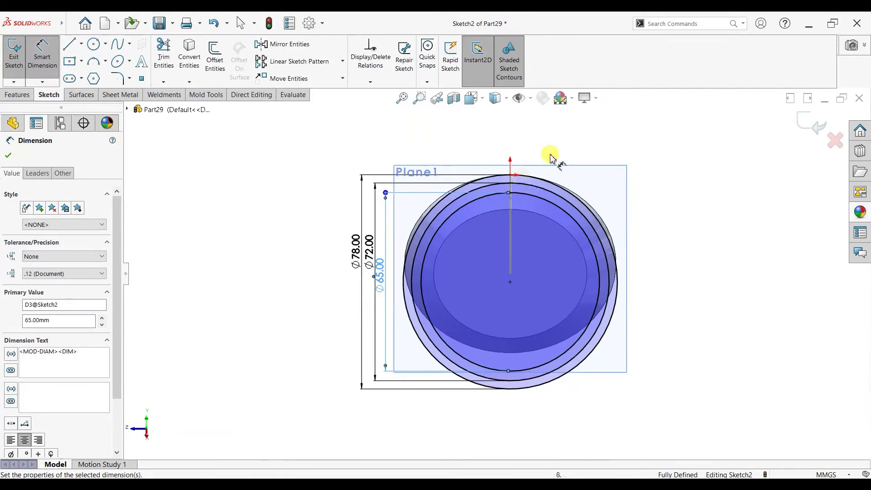
{"action": "left_click", "coordinate": [9, 157]}
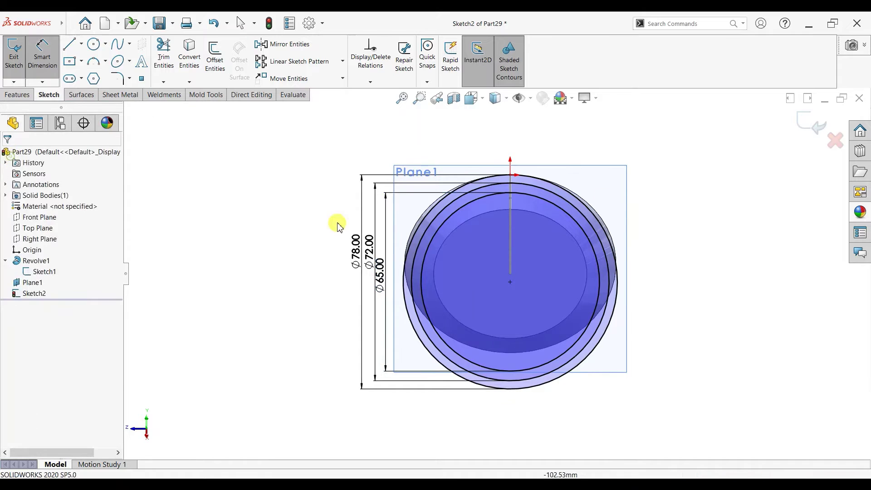
{"action": "left_click", "coordinate": [621, 181]}
{"action": "mouse_move", "coordinate": [692, 127]}
{"action": "left_mouse_down"}
{"action": "mouse_move", "coordinate": [381, 366]}
{"action": "mouse_move", "coordinate": [336, 417]}
{"action": "left_mouse_up"}
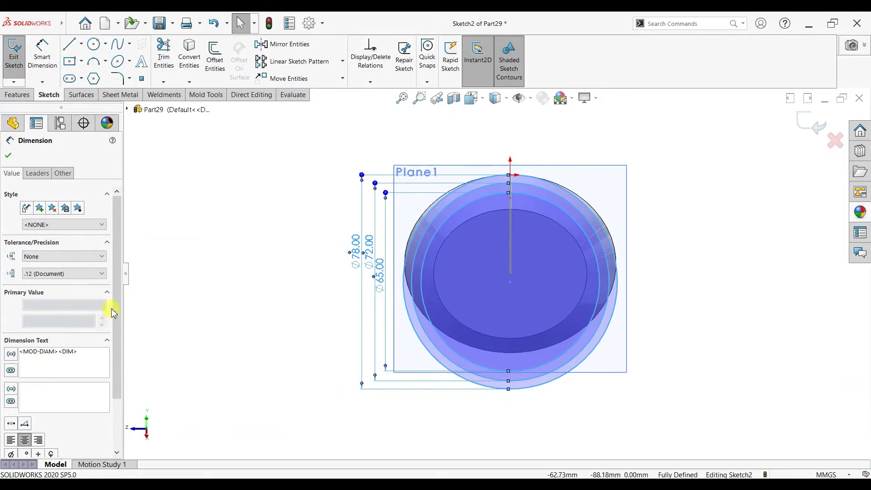
{"action": "scroll", "coordinate": [110, 305], "scroll_direction": "down", "scroll_amount": 3}
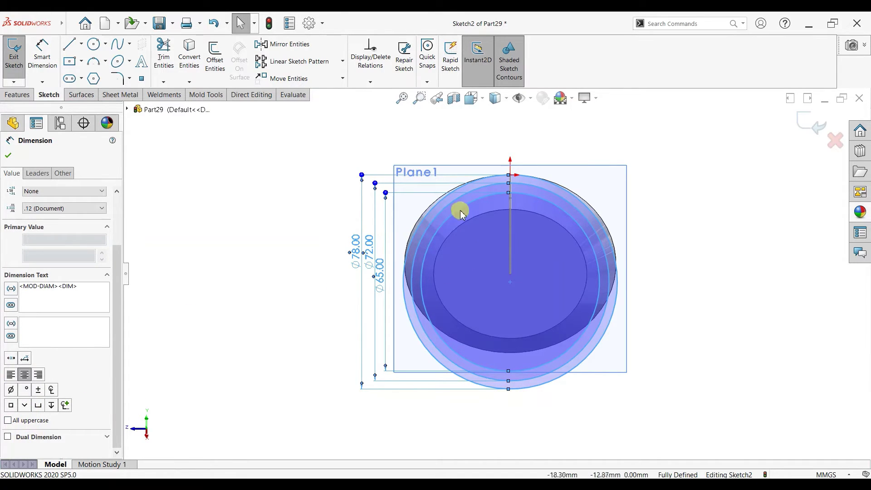
{"action": "key", "text": "Escape"}
Convert all three concentric circles to construction geometry
{"action": "scroll", "coordinate": [554, 185], "scroll_direction": "down", "scroll_amount": 2}
{"action": "left_click", "coordinate": [549, 206]}
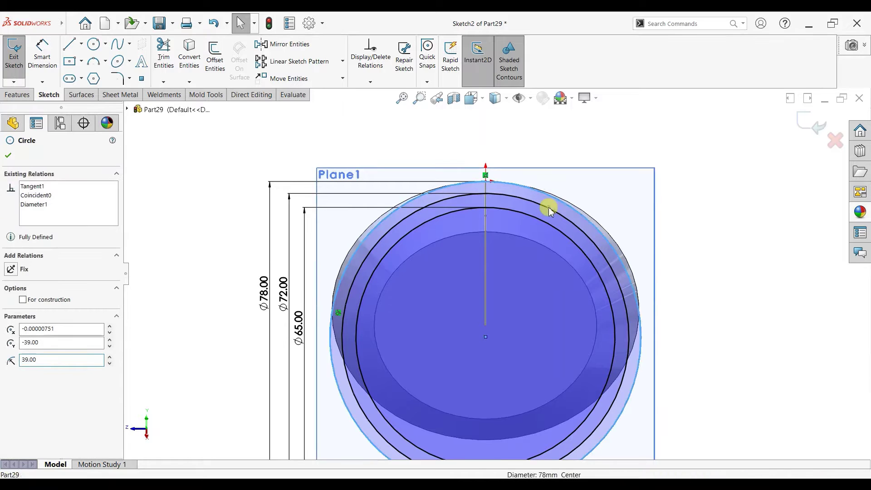
{"action": "left_click", "coordinate": [546, 217], "text": "ctrl"}
{"action": "left_click", "coordinate": [546, 226]}
{"action": "left_click", "coordinate": [546, 226], "text": "ctrl"}
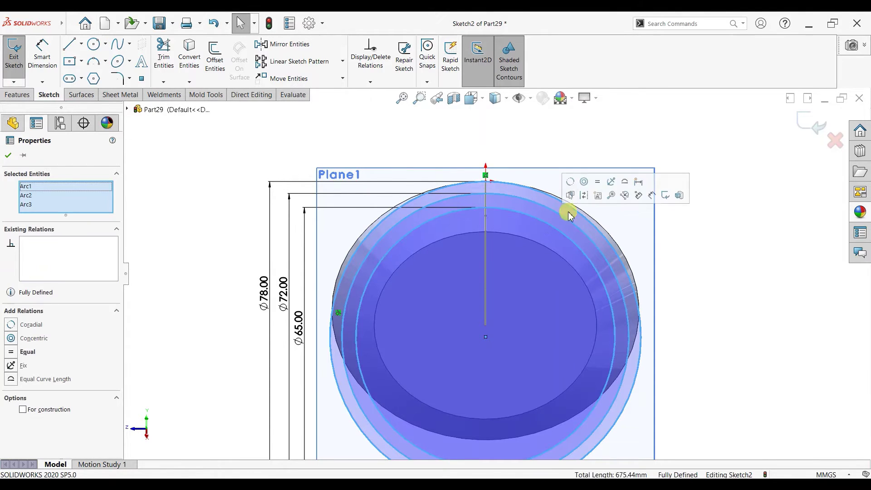
{"action": "left_click", "coordinate": [589, 197]}
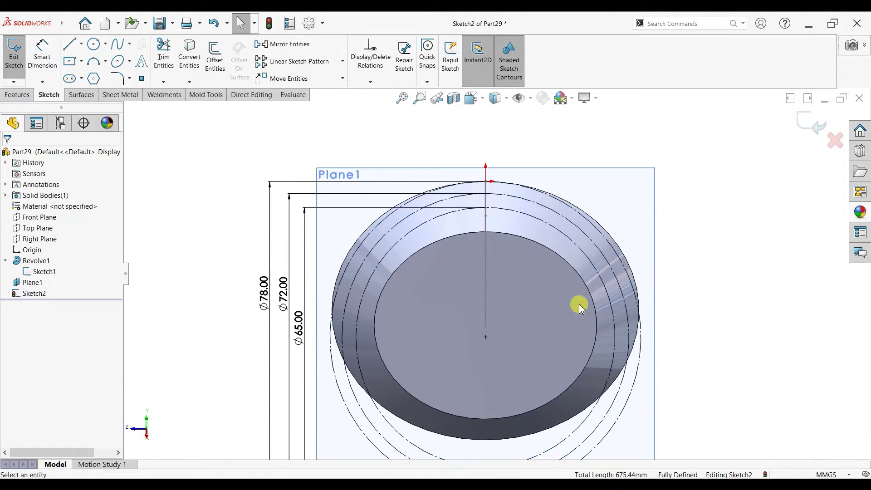
Place a sketch point at the uppermost point of the 72 mm construction circle, on the vertical profile line
{"action": "scroll", "coordinate": [519, 336], "scroll_direction": "up", "scroll_amount": 1}
{"action": "scroll", "coordinate": [533, 321], "scroll_direction": "down", "scroll_amount": 2}
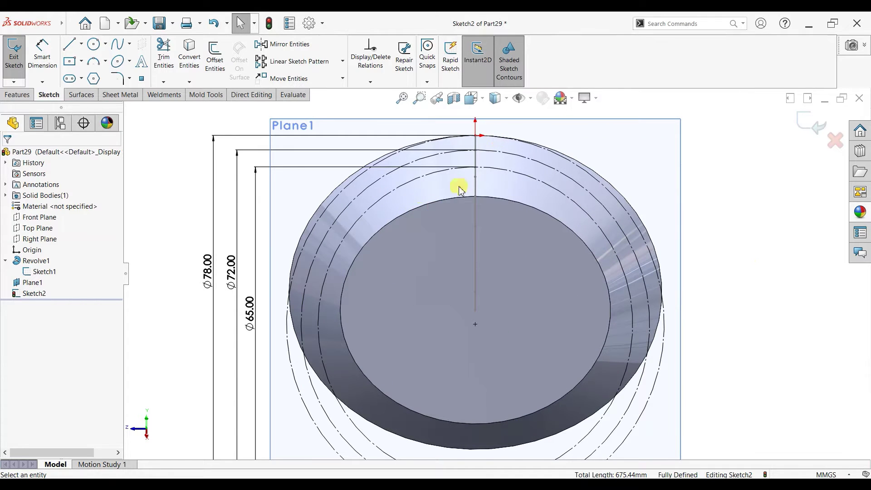
{"action": "scroll", "coordinate": [459, 190], "scroll_direction": "down", "scroll_amount": 3}
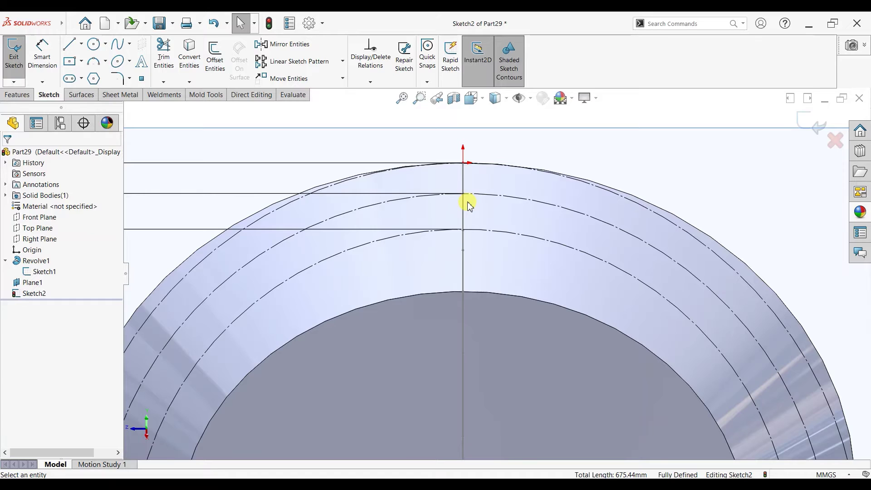
{"action": "scroll", "coordinate": [469, 204], "scroll_direction": "down", "scroll_amount": 2}
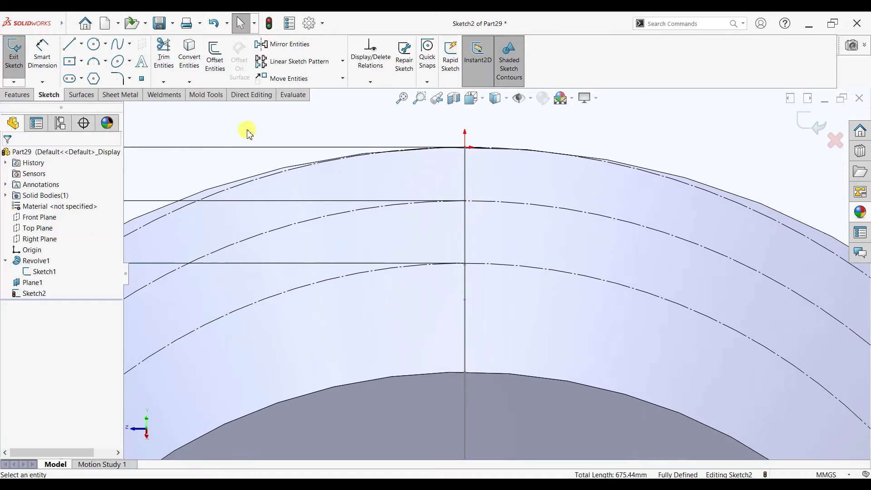
{"action": "left_click", "coordinate": [141, 81]}
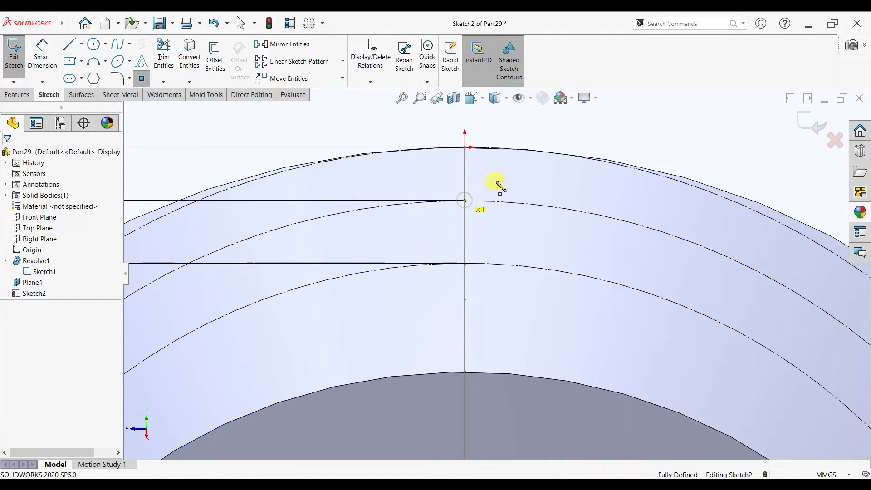
{"action": "right_click", "coordinate": [552, 136]}
{"action": "left_click", "coordinate": [575, 139]}
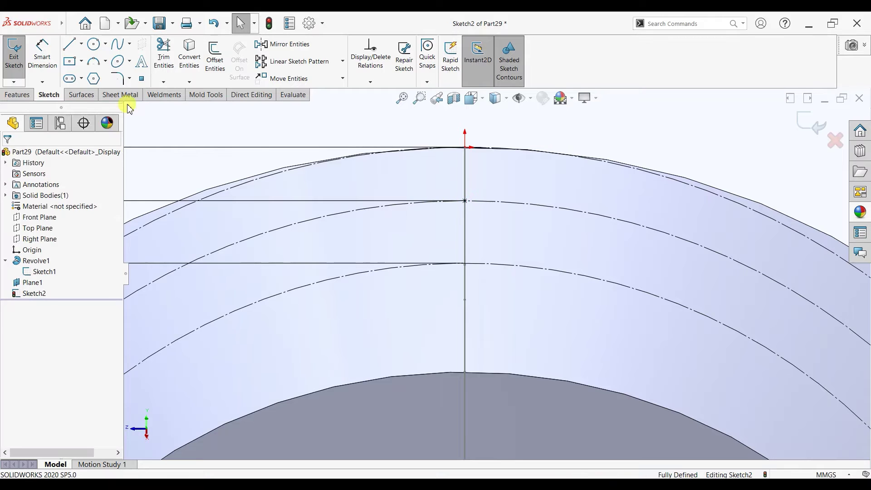
Draw a construction centerline from the circles' common center to the 78 mm circle, slightly clockwise of the vertical profile line
{"action": "left_click", "coordinate": [82, 44]}
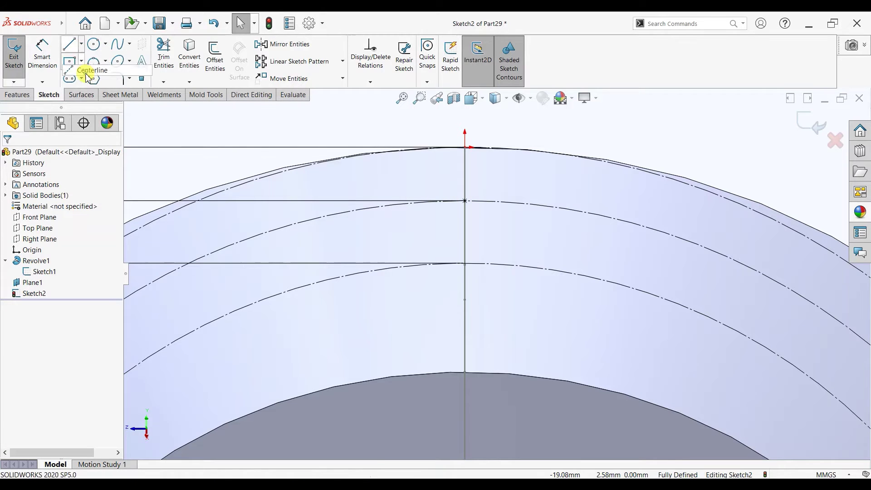
{"action": "left_click", "coordinate": [87, 73]}
{"action": "scroll", "coordinate": [486, 336], "scroll_direction": "up", "scroll_amount": 4}
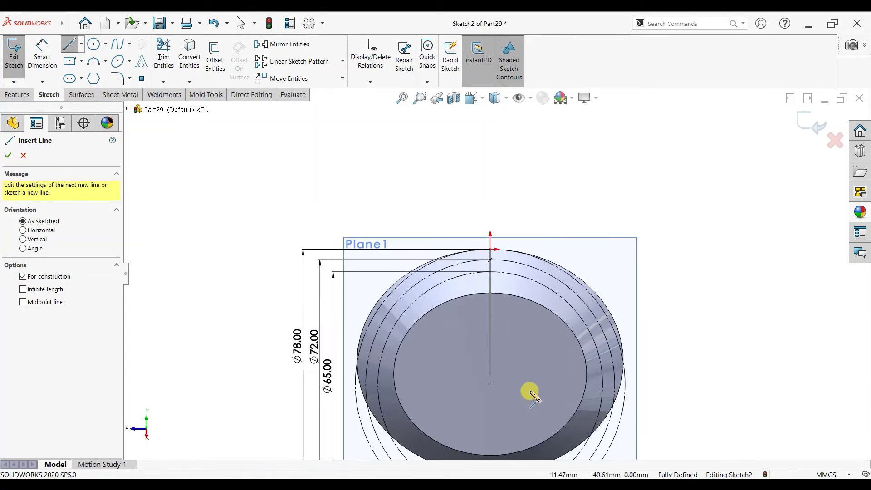
{"action": "scroll", "coordinate": [536, 400], "scroll_direction": "down", "scroll_amount": 2}
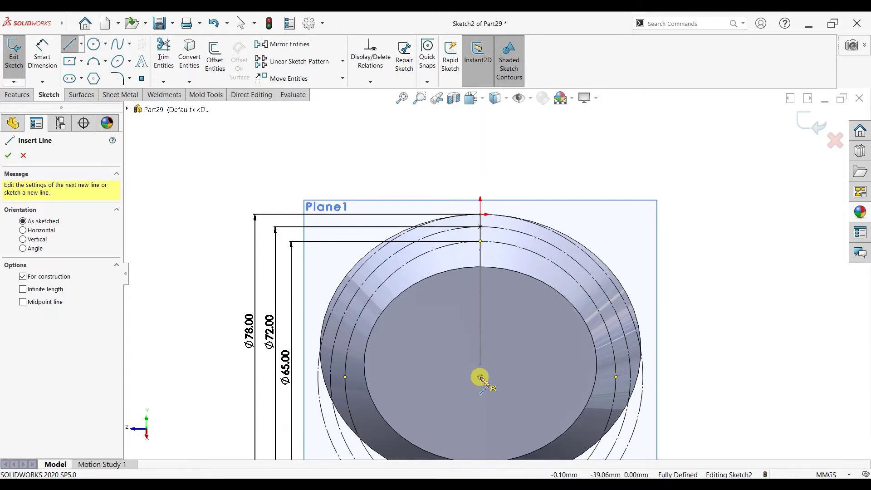
{"action": "left_click_drag", "start_coordinate": [480, 377], "coordinate": [504, 215]}
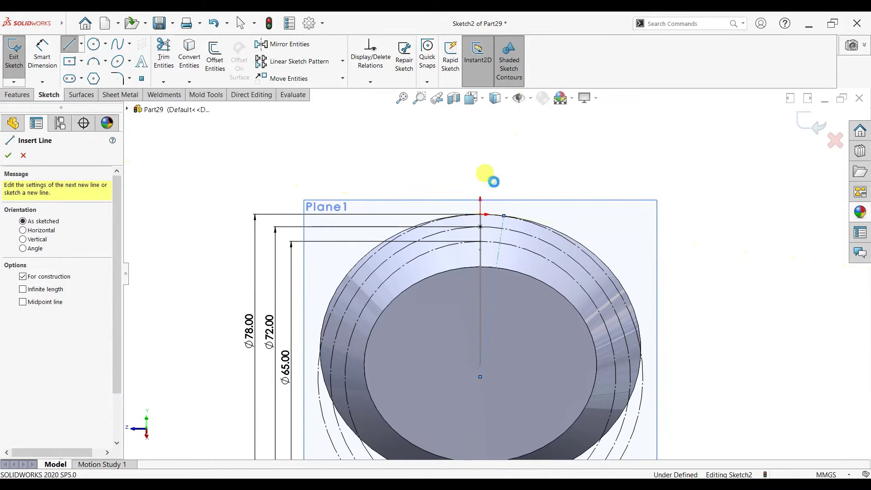
{"action": "key", "text": "Escape"}
Dimension the angle between the vertical profile line and the slanted centerline as 3.75°
{"action": "left_click", "coordinate": [42, 57]}
{"action": "scroll", "coordinate": [483, 311], "scroll_direction": "down", "scroll_amount": 2}
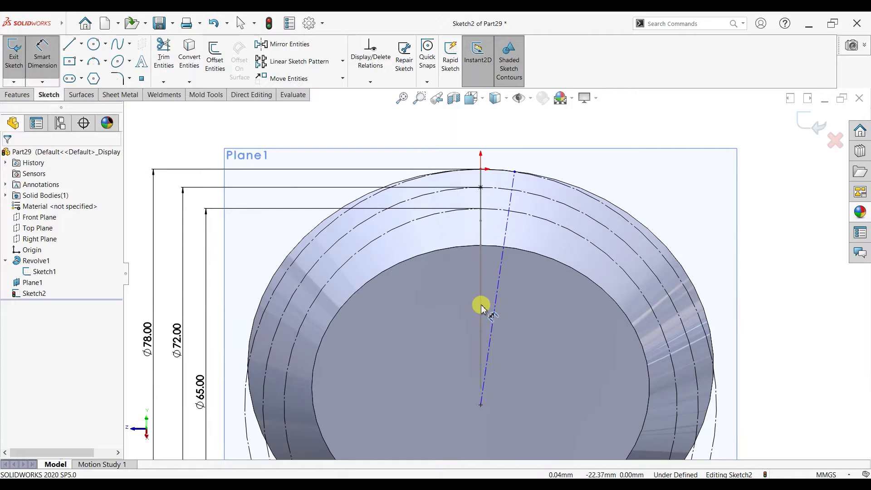
{"action": "left_click", "coordinate": [482, 308]}
{"action": "left_click", "coordinate": [493, 310]}
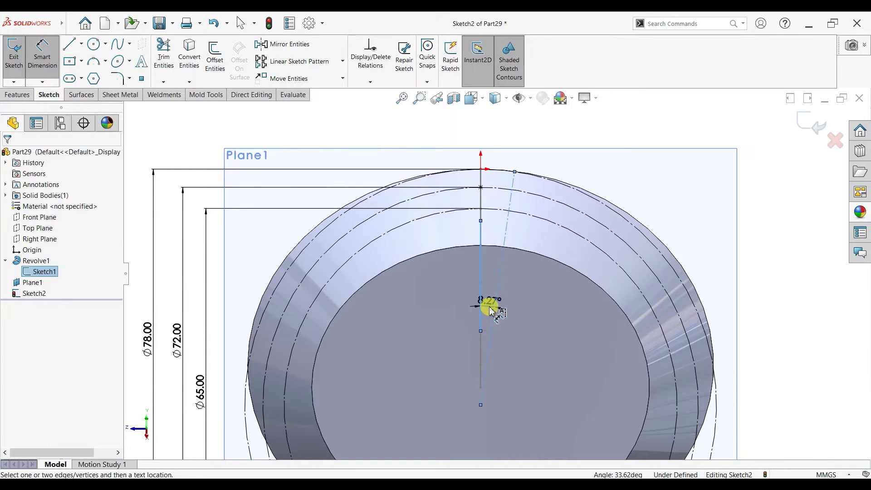
{"action": "left_click", "coordinate": [490, 310]}
{"action": "type", "text": "3.75"}
{"action": "key", "text": "Return"}
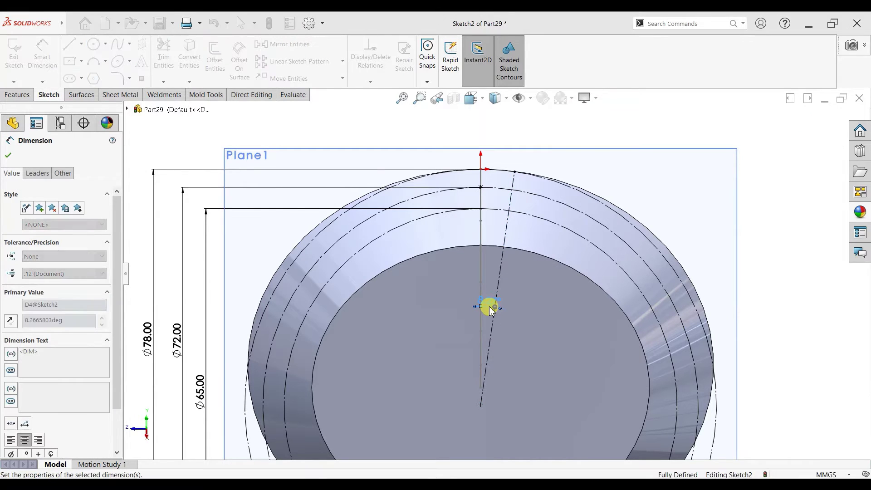
Sketch a three-point arc of about 6.9 mm radius from the 78 mm circle, across the vertical line, to the 65 mm circle
{"action": "scroll", "coordinate": [499, 204], "scroll_direction": "down", "scroll_amount": 5}
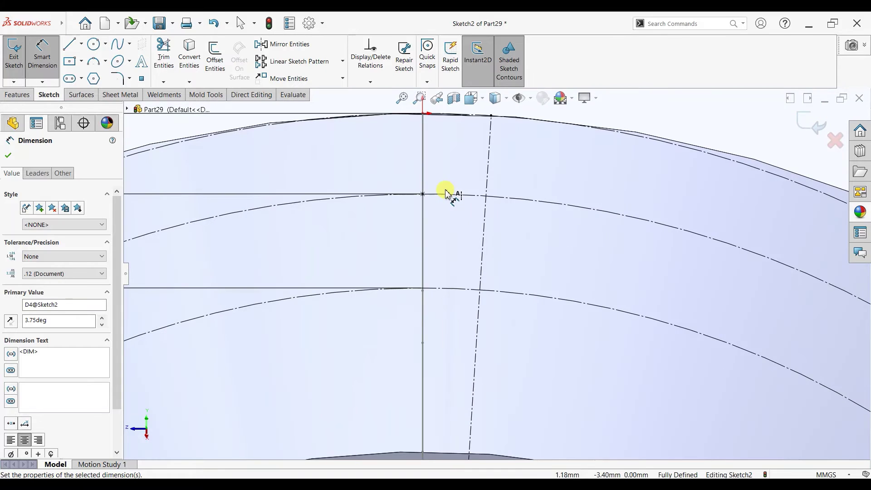
{"action": "left_click", "coordinate": [95, 66]}
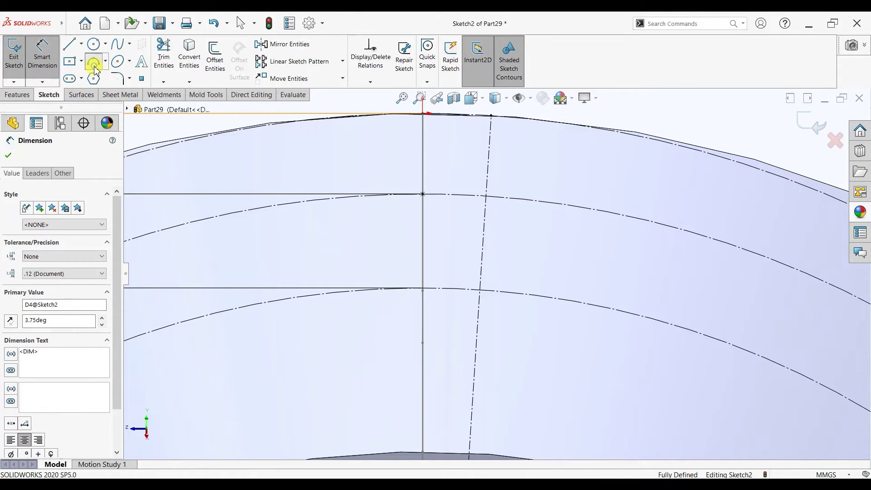
{"action": "left_click", "coordinate": [376, 116]}
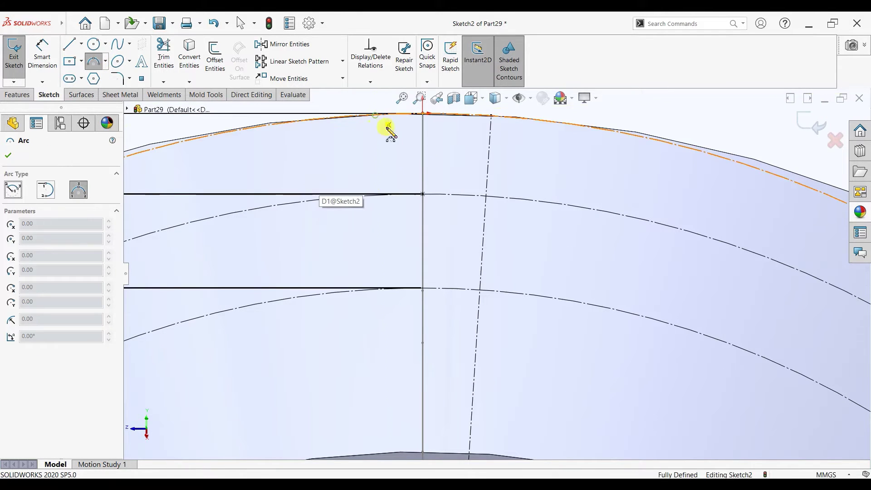
{"action": "left_click", "coordinate": [442, 287]}
{"action": "left_click", "coordinate": [440, 221]}
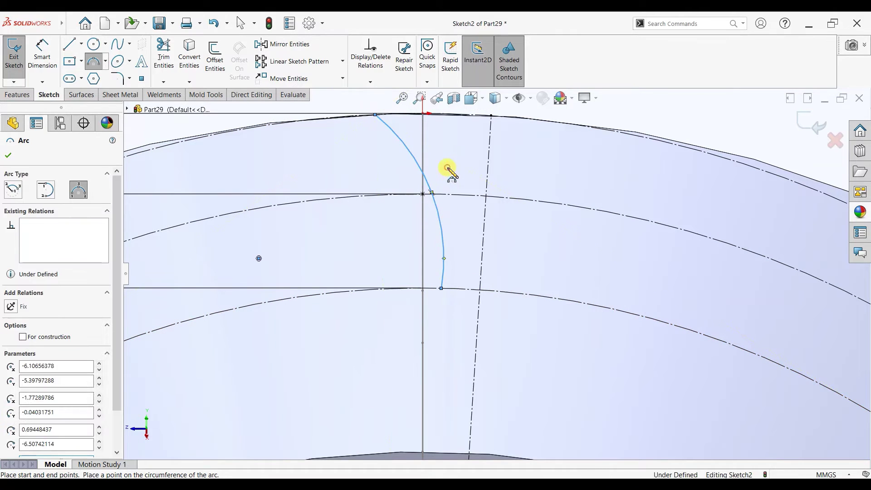
{"action": "key", "text": "Escape"}
Make the arc coincident with the sketch point on the 72 mm circle
{"action": "left_click", "coordinate": [431, 194]}
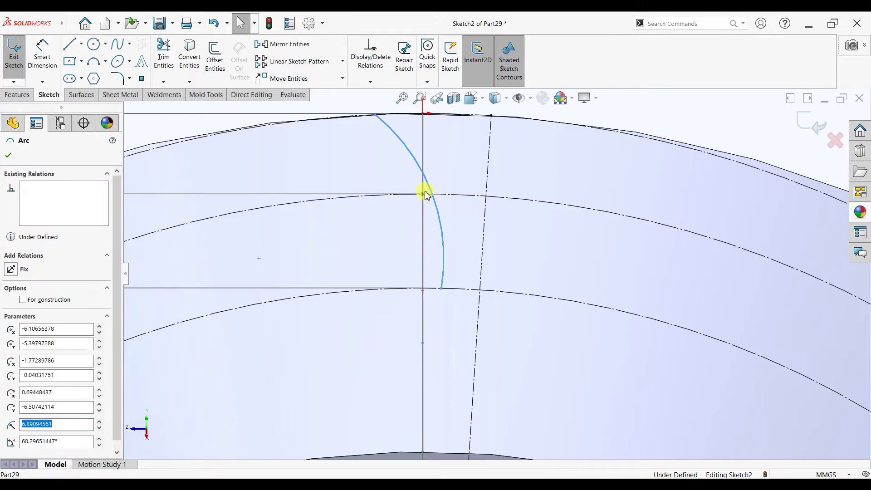
{"action": "left_click", "coordinate": [423, 194]}
{"action": "left_click", "coordinate": [428, 195], "text": "ctrl"}
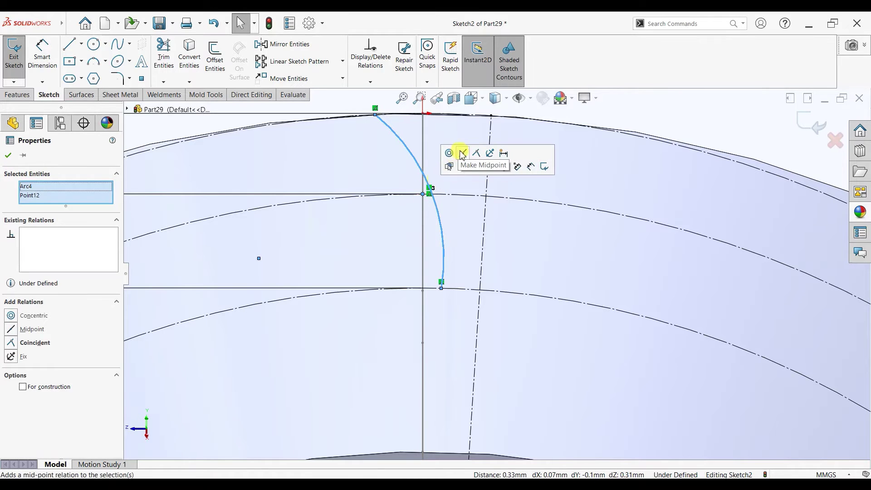
{"action": "left_click", "coordinate": [475, 154]}
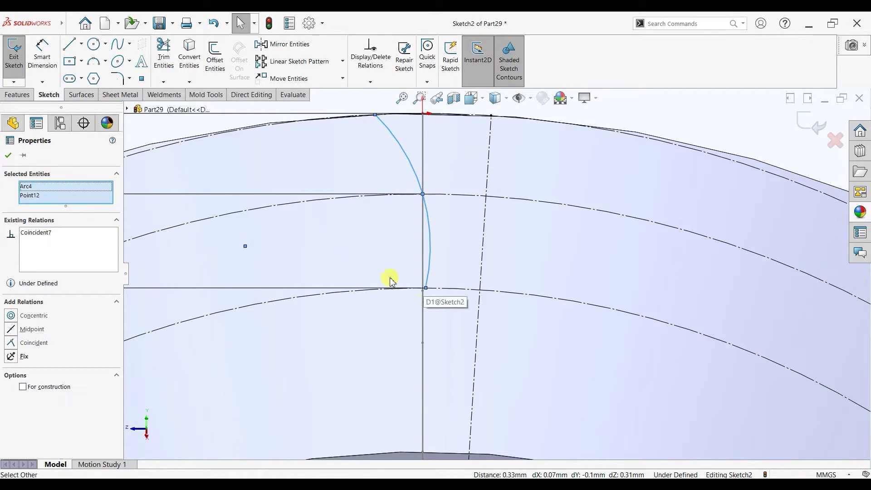
{"action": "key", "text": "Escape"}
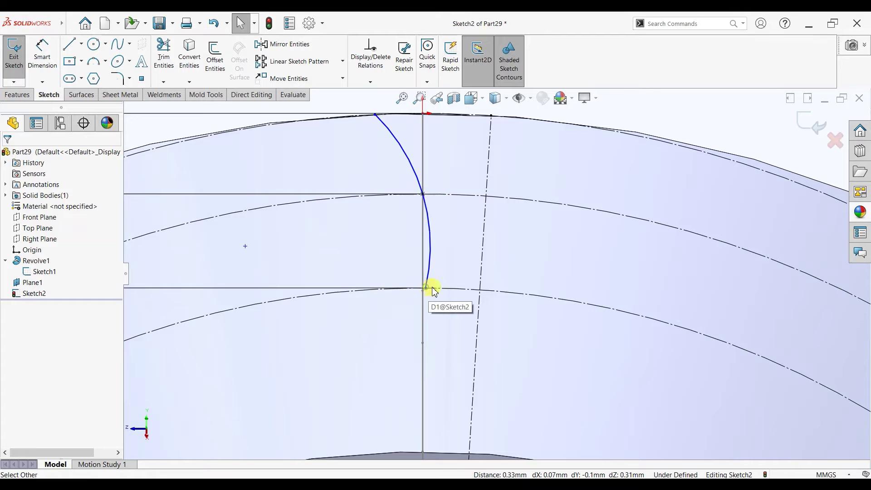
Move the arc's lower endpoint closer to the slanted centerline and dimension the distance between them as 1.3 mm
{"action": "left_click_drag", "start_coordinate": [433, 287], "coordinate": [449, 289]}
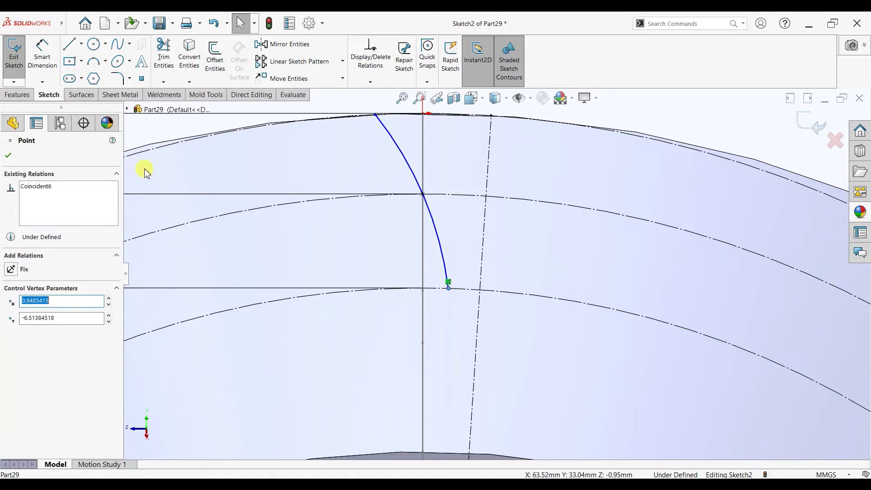
{"action": "left_click", "coordinate": [52, 64]}
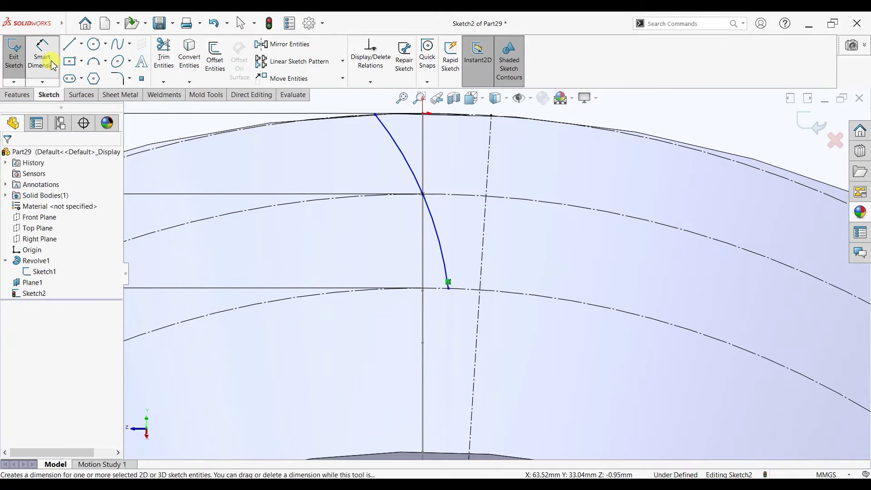
{"action": "left_click", "coordinate": [450, 289]}
{"action": "left_click", "coordinate": [477, 301]}
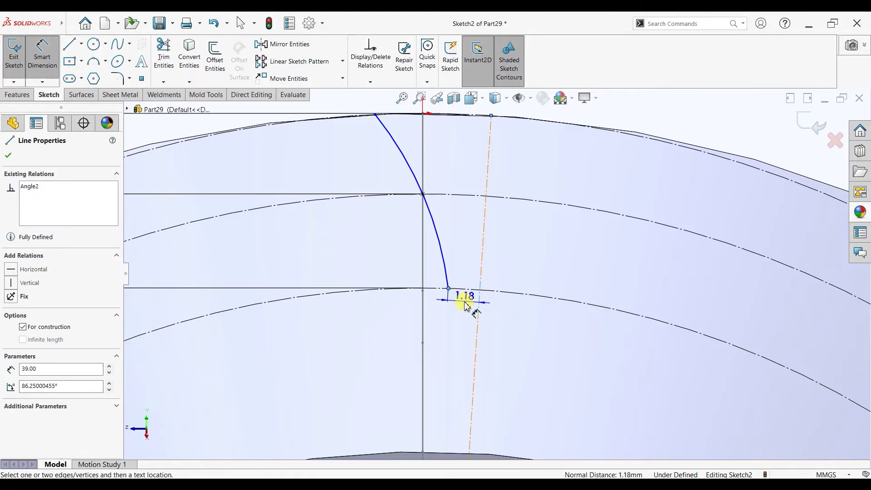
{"action": "left_click", "coordinate": [467, 307]}
{"action": "type", "text": "1.3"}
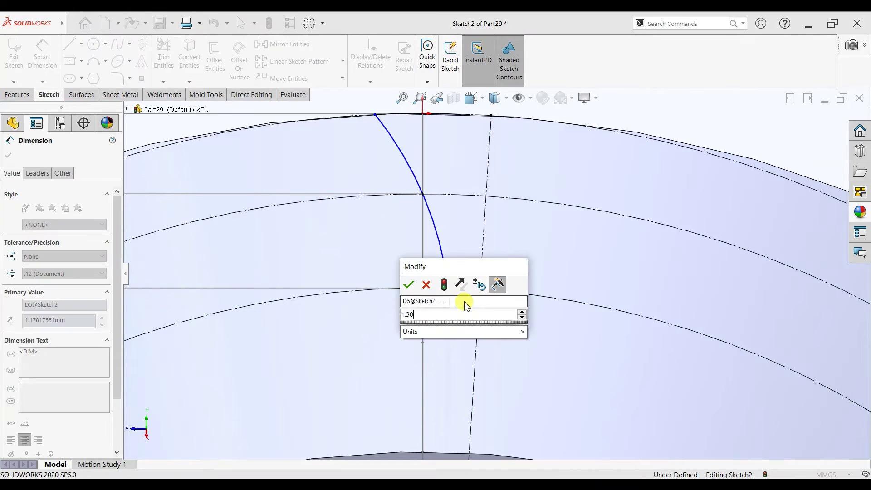
{"action": "key", "text": "Return"}
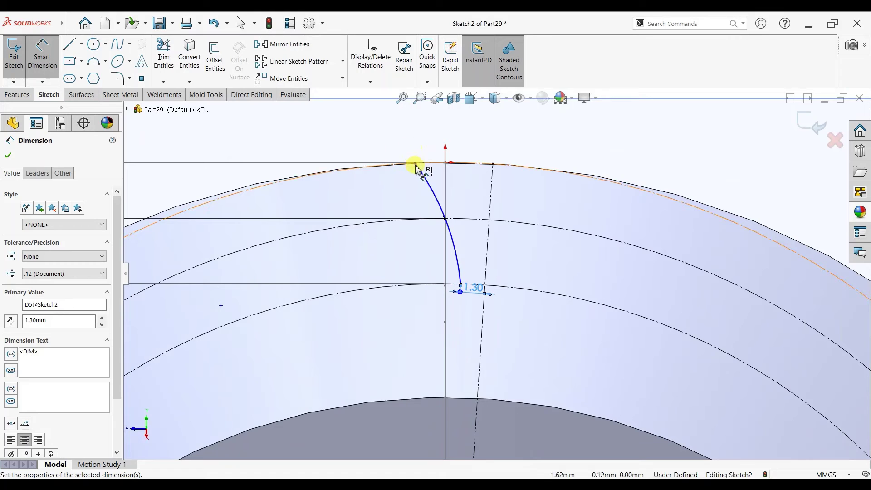
Dimension the distance from the arc's upper endpoint to the slanted centerline as 4.1 mm
{"action": "left_click", "coordinate": [491, 163]}
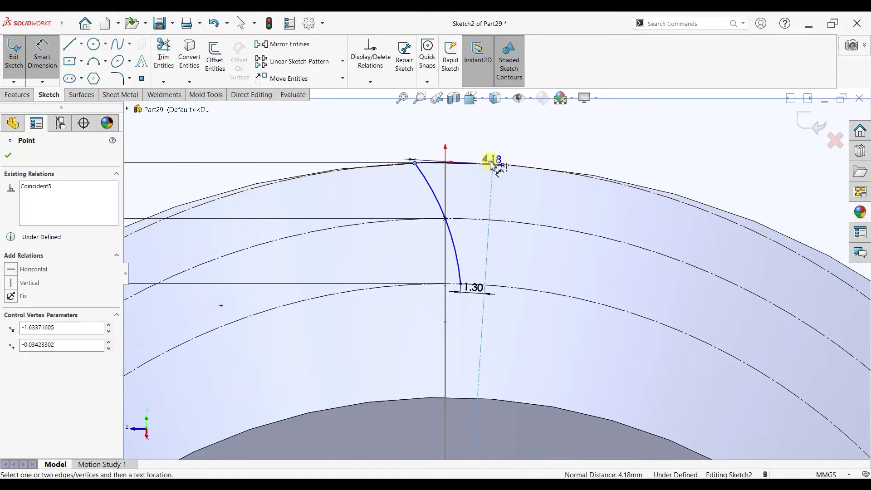
{"action": "left_click", "coordinate": [469, 141]}
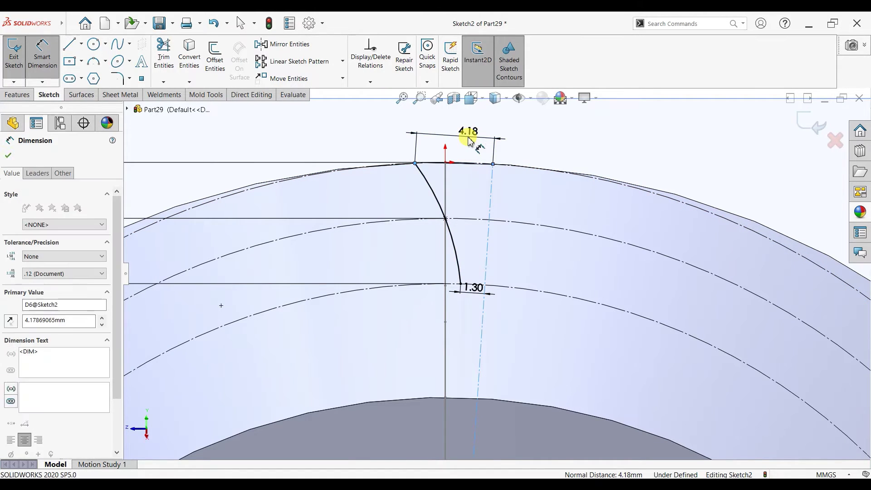
{"action": "type", "text": "4.1"}
{"action": "key", "text": "Return"}
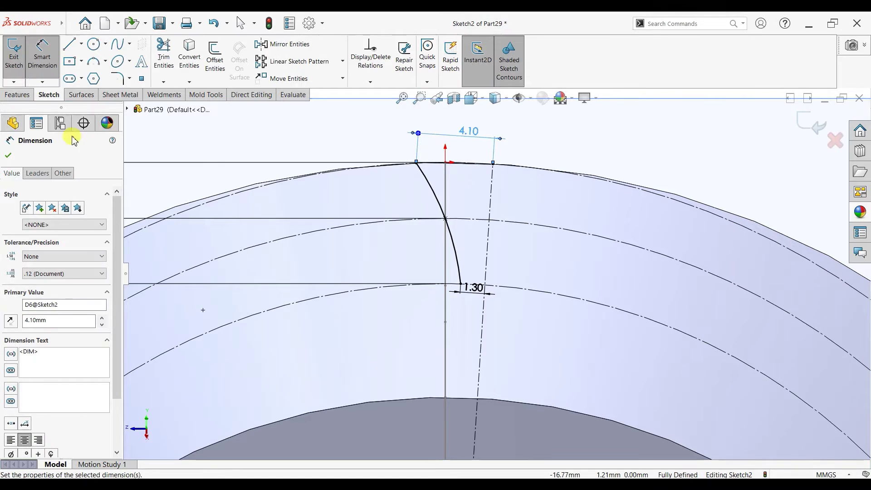
{"action": "left_click", "coordinate": [9, 155]}
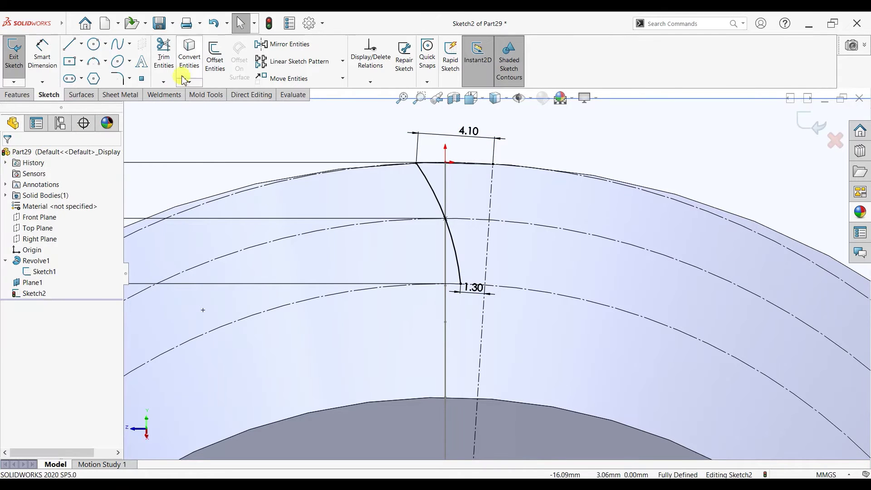
Mirror the tooth-flank arc about the slanted centerline, keeping the original
{"action": "left_click", "coordinate": [262, 44]}
{"action": "left_click", "coordinate": [430, 187]}
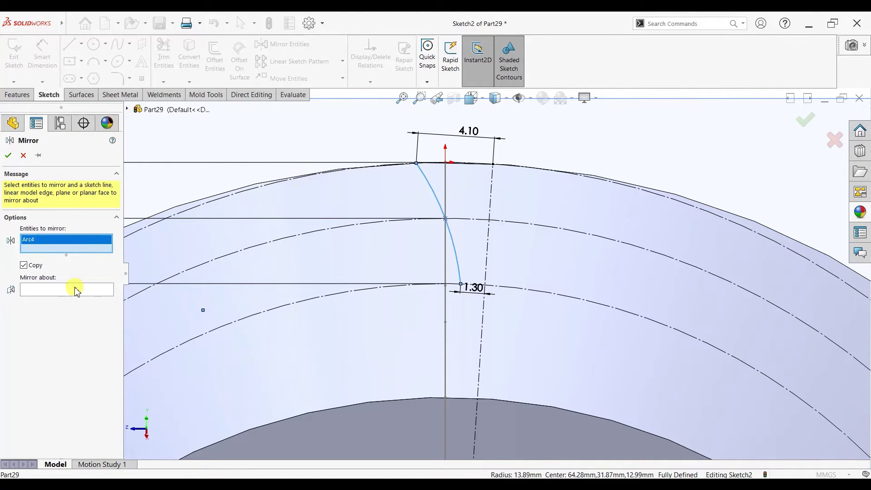
{"action": "left_click", "coordinate": [493, 200]}
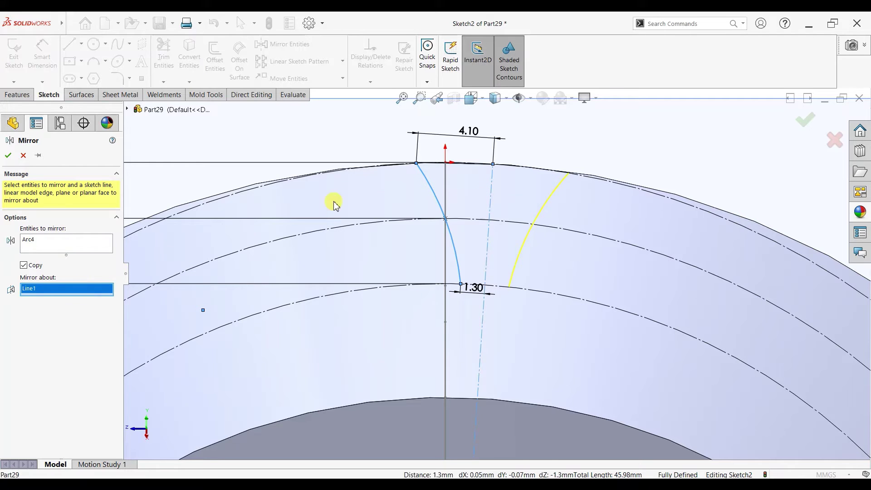
{"action": "left_click", "coordinate": [9, 156]}
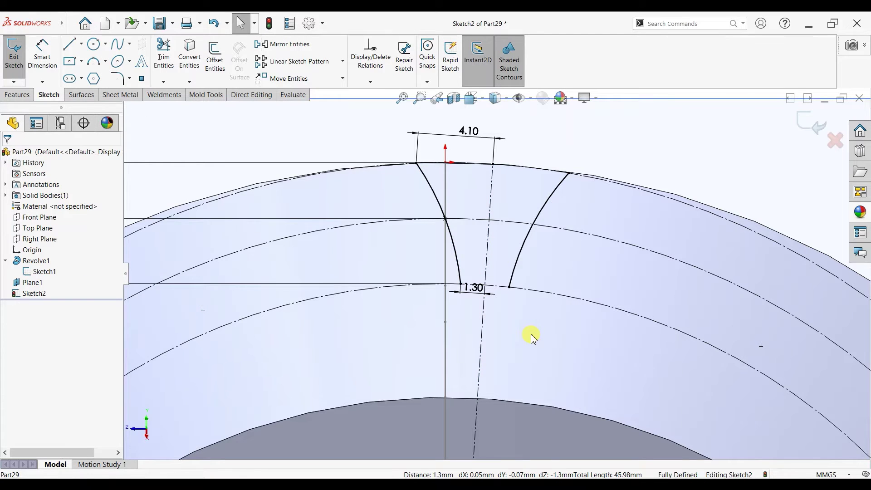
Power-trim the three construction circles outside the two flank arcs, keeping only the segments between them
{"action": "scroll", "coordinate": [532, 338], "scroll_direction": "up", "scroll_amount": 5}
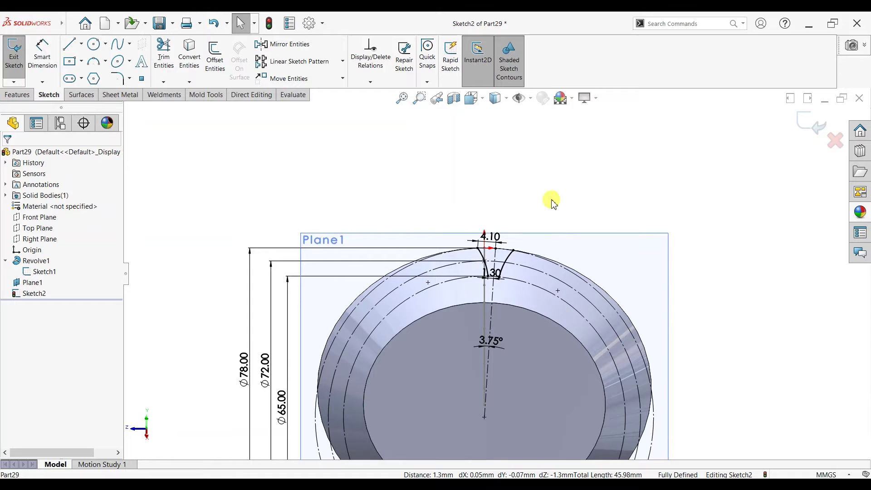
{"action": "scroll", "coordinate": [531, 287], "scroll_direction": "down", "scroll_amount": 5}
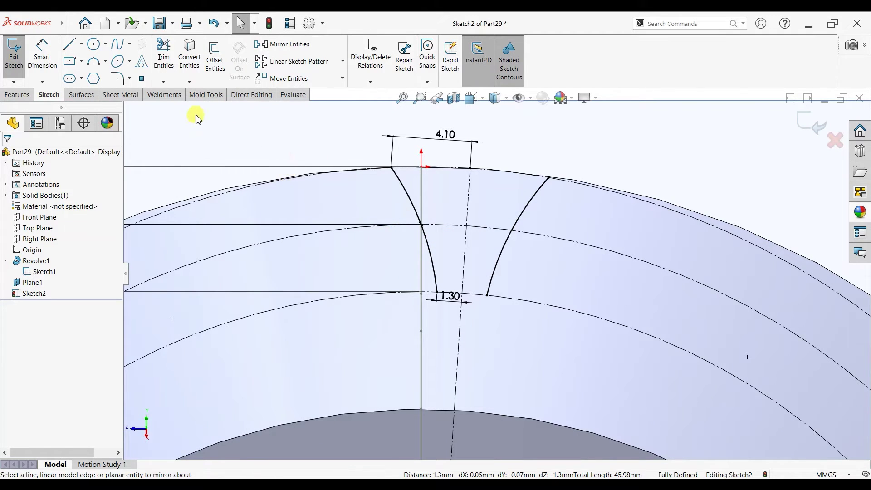
{"action": "left_click", "coordinate": [164, 59]}
{"action": "left_click_drag", "start_coordinate": [279, 149], "coordinate": [352, 344]}
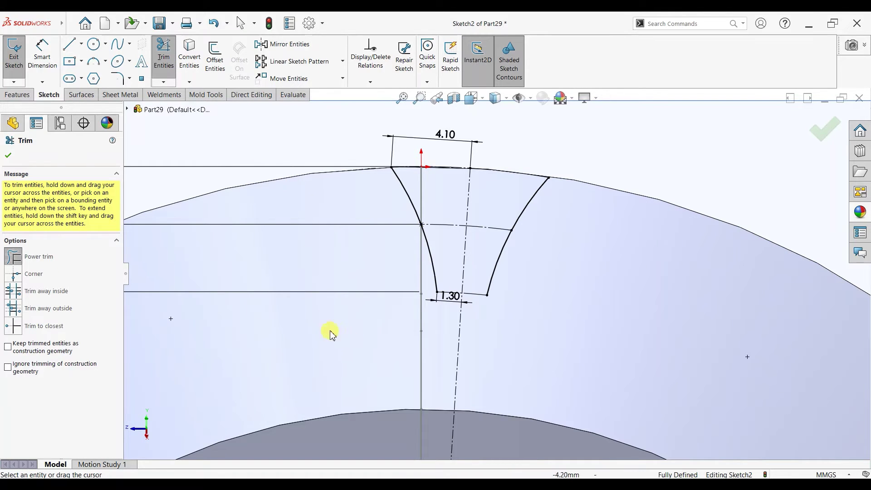
{"action": "left_click", "coordinate": [9, 155]}
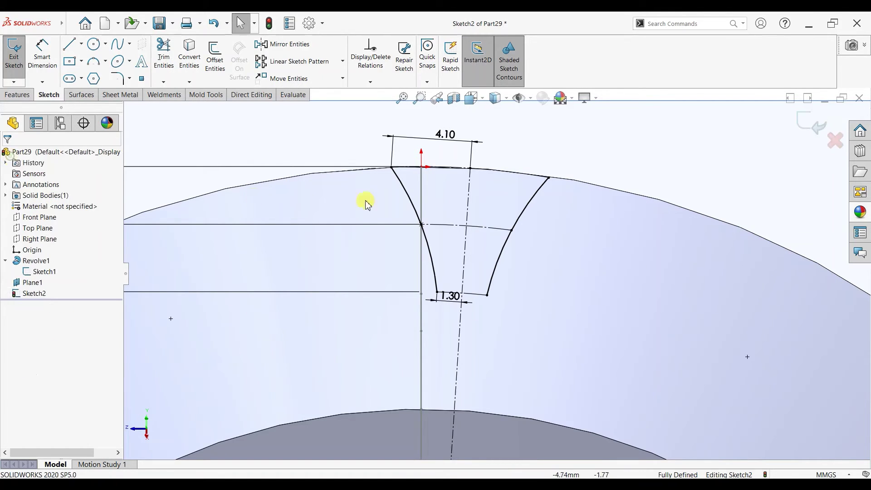
Convert the outermost and innermost trimmed arc segments from construction to regular geometry to close the tooth-gap profile
{"action": "left_click", "coordinate": [461, 169]}
{"action": "left_click", "coordinate": [484, 144]}
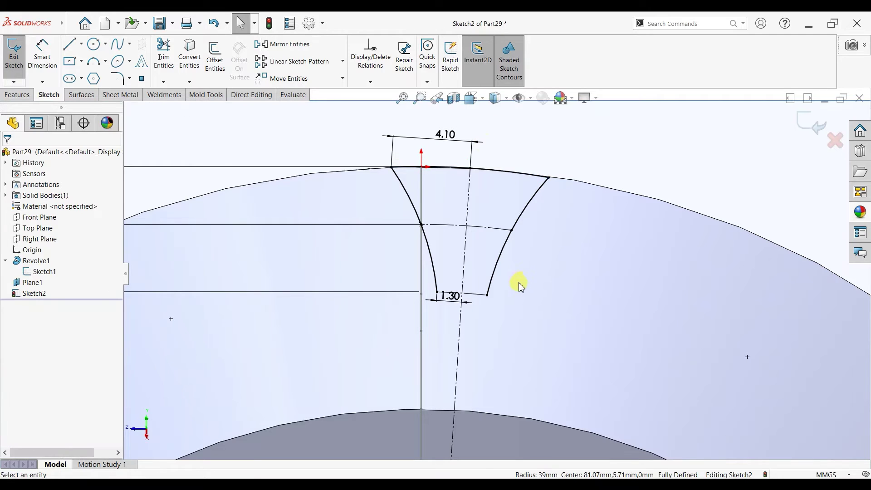
{"action": "left_click", "coordinate": [472, 300]}
{"action": "left_click", "coordinate": [625, 162]}
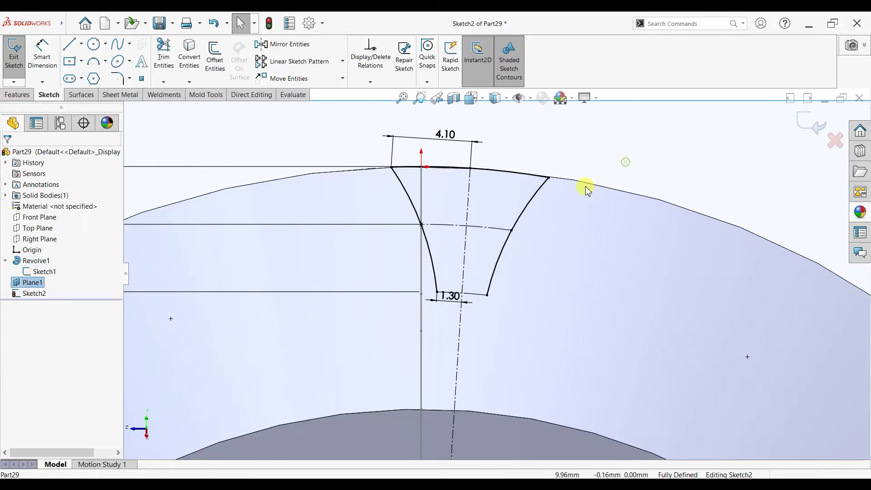
{"action": "left_click", "coordinate": [473, 298]}
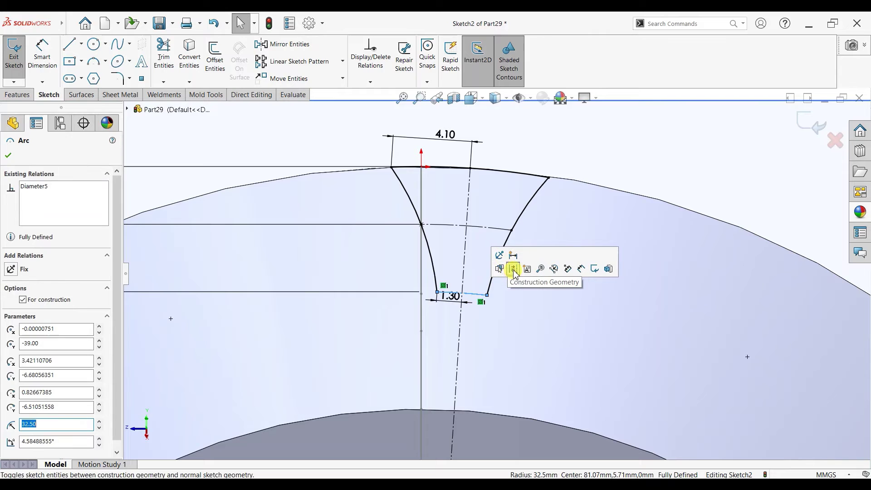
{"action": "left_click", "coordinate": [510, 266]}
{"action": "scroll", "coordinate": [499, 288], "scroll_direction": "up", "scroll_amount": 5}
{"action": "mouse_move", "coordinate": [478, 295]}
{"action": "middle_mouse_down"}
{"action": "mouse_move", "coordinate": [478, 253]}
{"action": "mouse_move", "coordinate": [528, 286]}
{"action": "mouse_move", "coordinate": [526, 247]}
{"action": "mouse_move", "coordinate": [532, 282]}
{"action": "middle_mouse_up"}
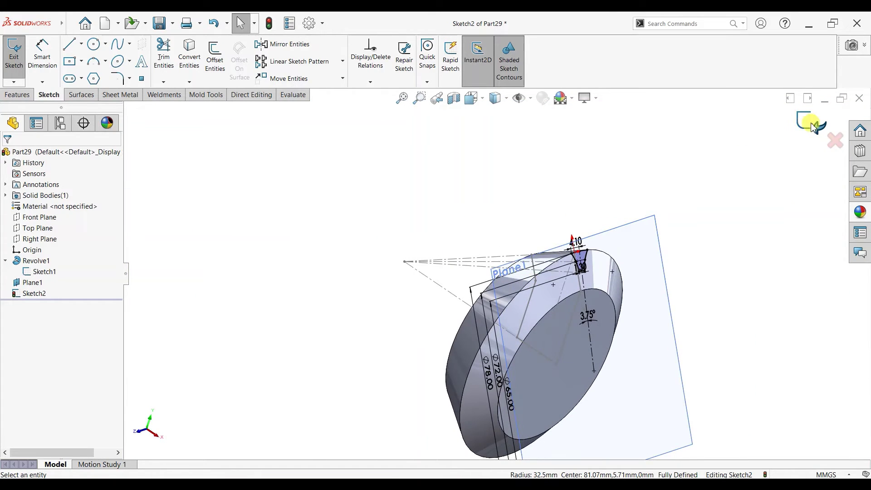
Close the finished tooth-gap sketch and show the gear blank in isometric view
{"action": "left_click", "coordinate": [677, 363]}
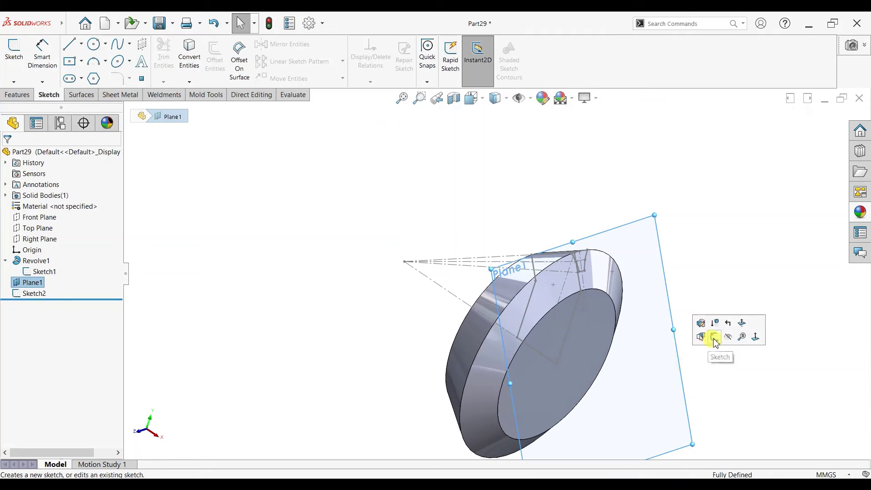
{"action": "scroll", "coordinate": [604, 341], "scroll_direction": "up", "scroll_amount": 2}
{"action": "scroll", "coordinate": [592, 340], "scroll_direction": "down", "scroll_amount": 2}
{"action": "key", "text": "space"}
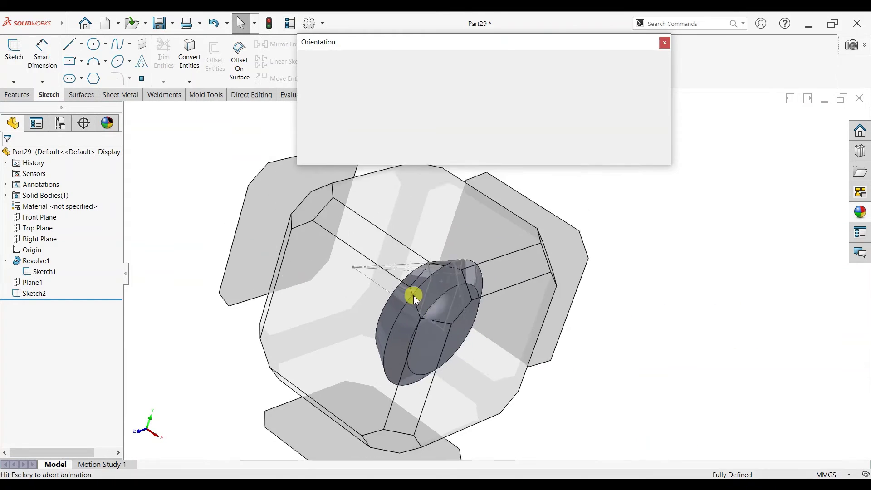
{"action": "left_click", "coordinate": [410, 310]}
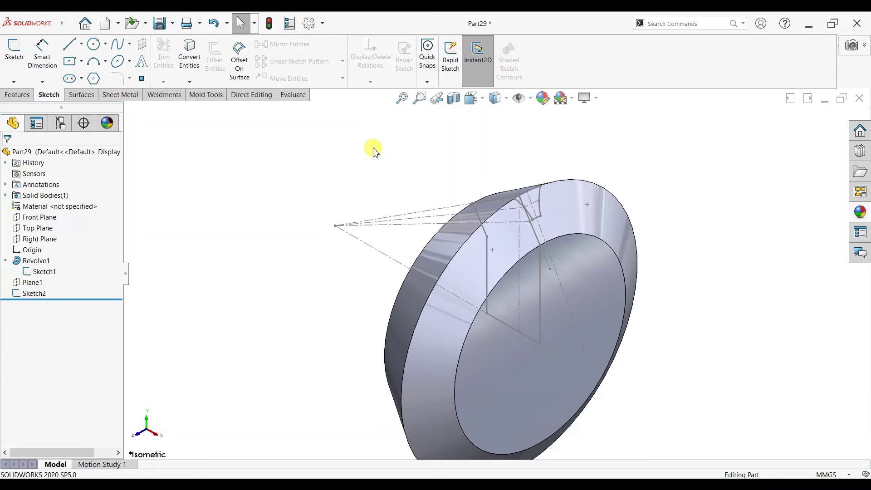
{"action": "left_click", "coordinate": [25, 95]}
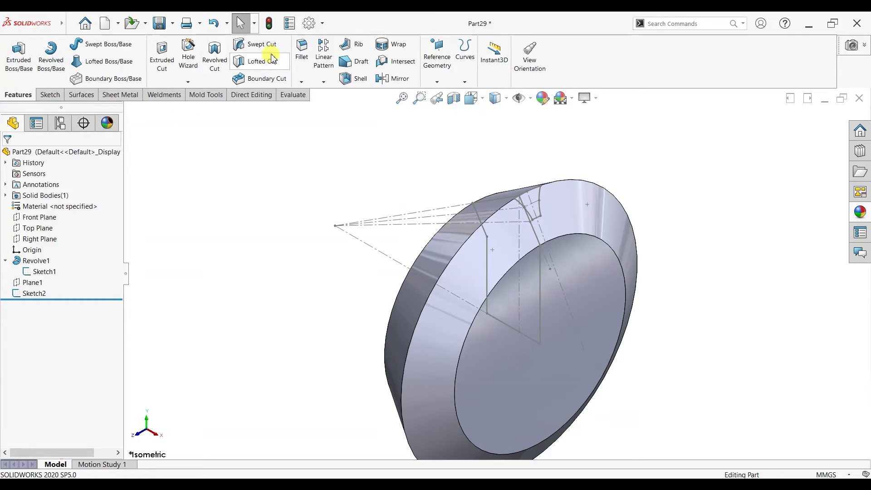
{"action": "left_click", "coordinate": [258, 44]}
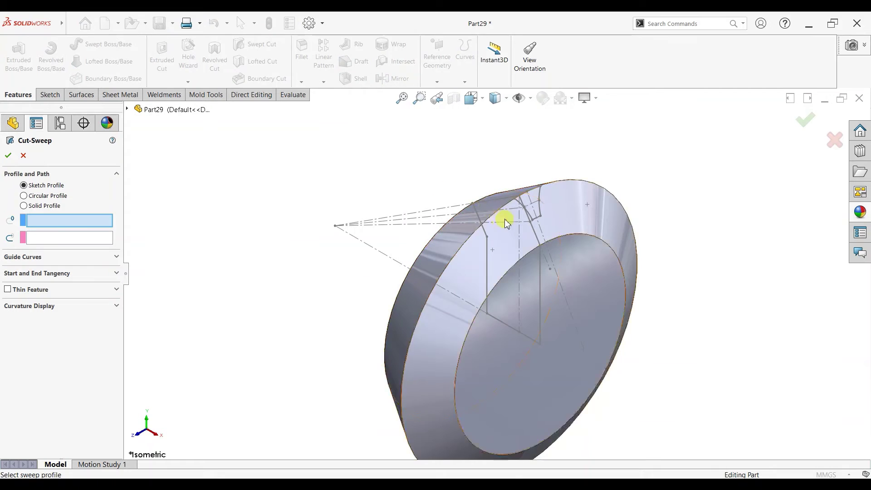
{"action": "scroll", "coordinate": [524, 210], "scroll_direction": "down", "scroll_amount": 4}
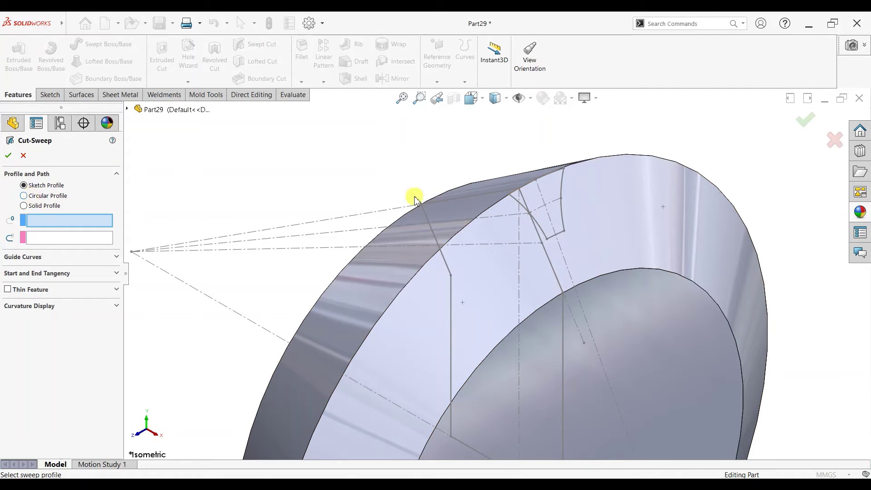
{"action": "left_click", "coordinate": [563, 182]}
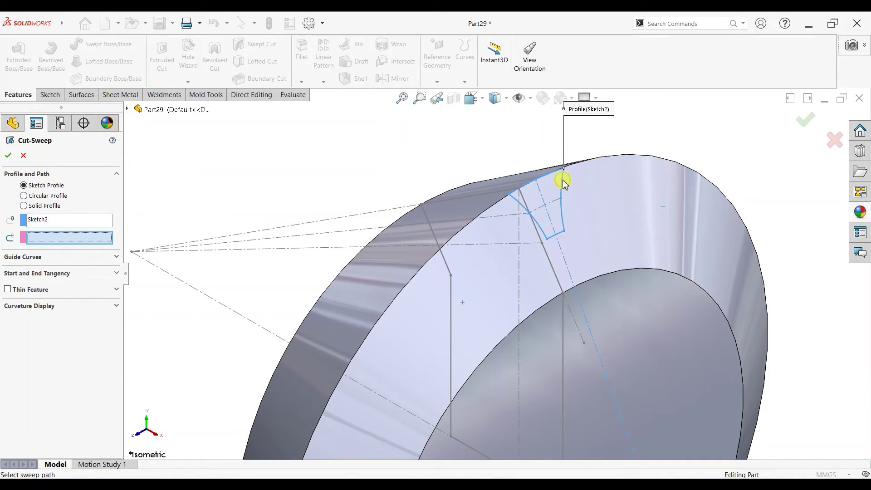
{"action": "left_click", "coordinate": [132, 252]}
{"action": "scroll", "coordinate": [354, 294], "scroll_direction": "up", "scroll_amount": 3}
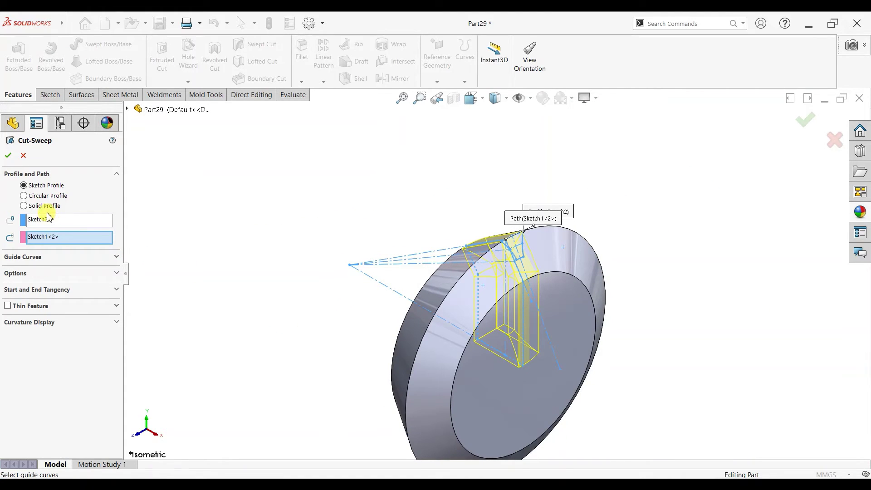
{"action": "left_click", "coordinate": [40, 237]}
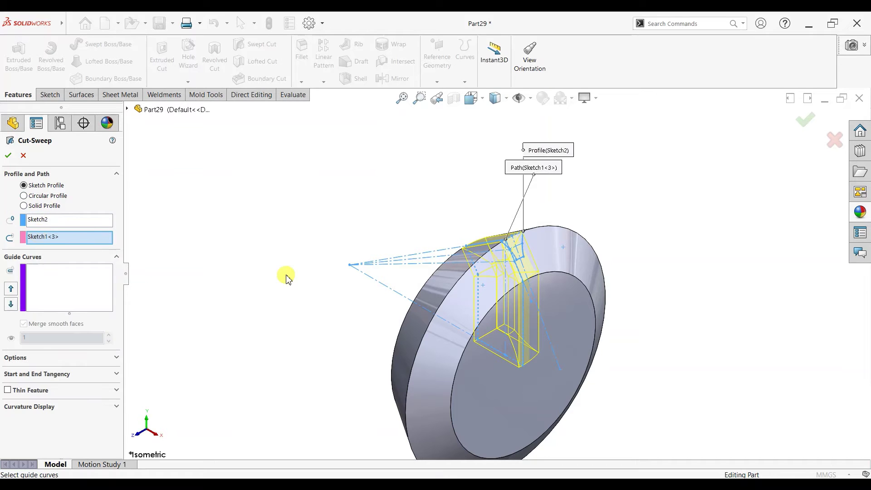
{"action": "left_click", "coordinate": [28, 156]}
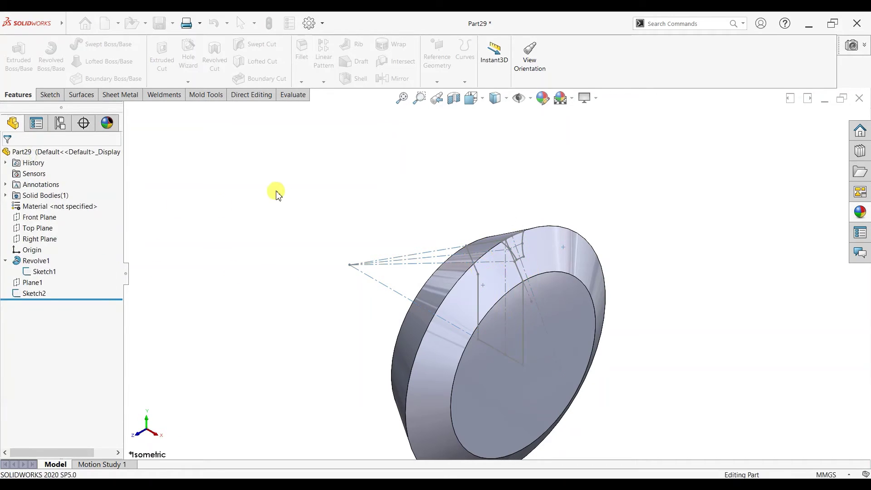
Create a 3D sketch containing a single point at the origin, where the cone's construction lines meet
{"action": "left_click", "coordinate": [42, 97]}
{"action": "left_click", "coordinate": [14, 82]}
{"action": "left_click", "coordinate": [18, 101]}
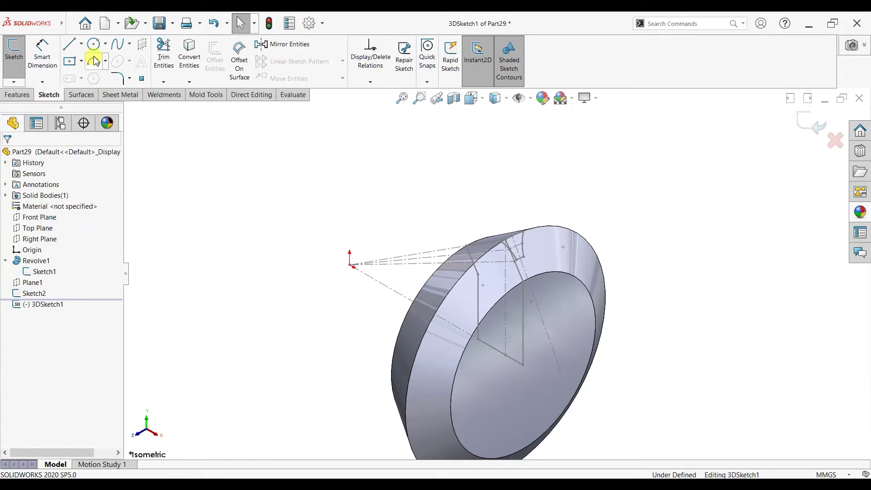
{"action": "left_click", "coordinate": [351, 264]}
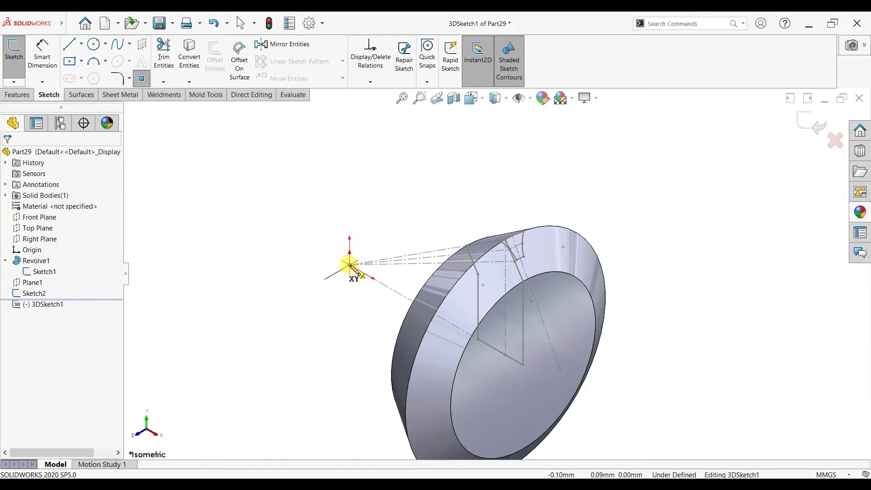
{"action": "right_click", "coordinate": [286, 220]}
{"action": "left_click", "coordinate": [293, 225]}
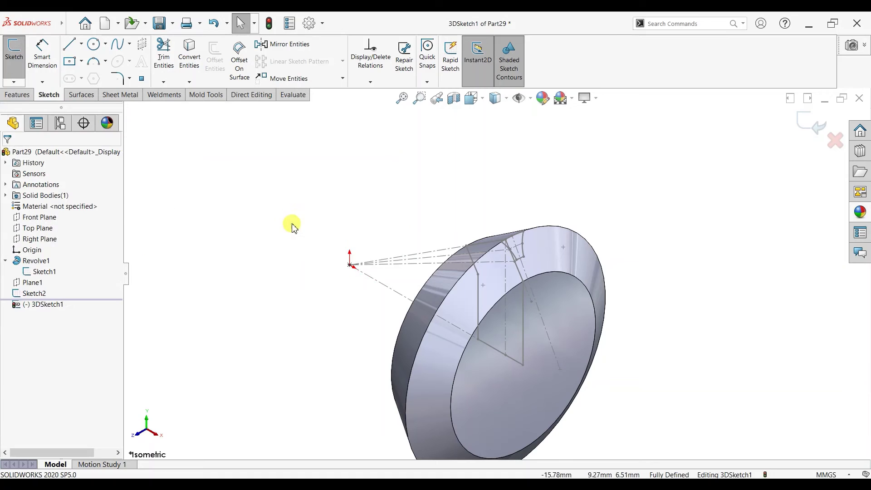
{"action": "left_click", "coordinate": [809, 123]}
Hide the revolved blank's profile sketch in the model
{"action": "left_click", "coordinate": [565, 184]}
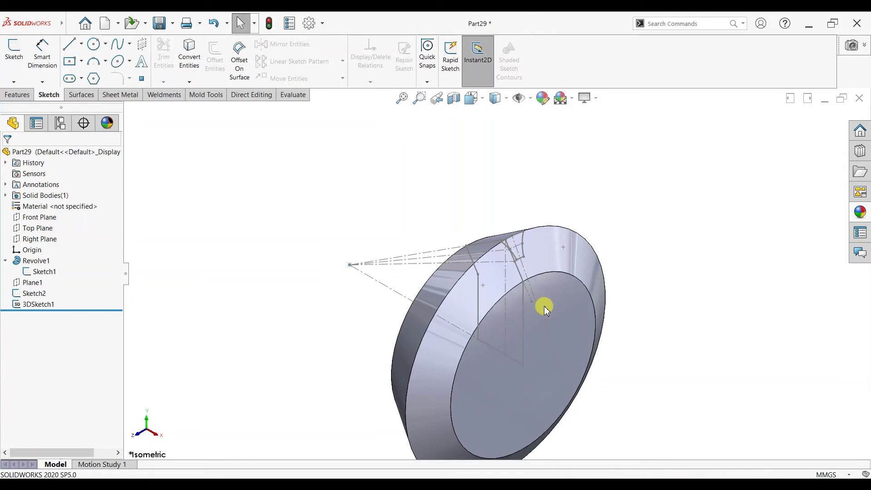
{"action": "left_click", "coordinate": [523, 325]}
{"action": "left_click", "coordinate": [568, 298]}
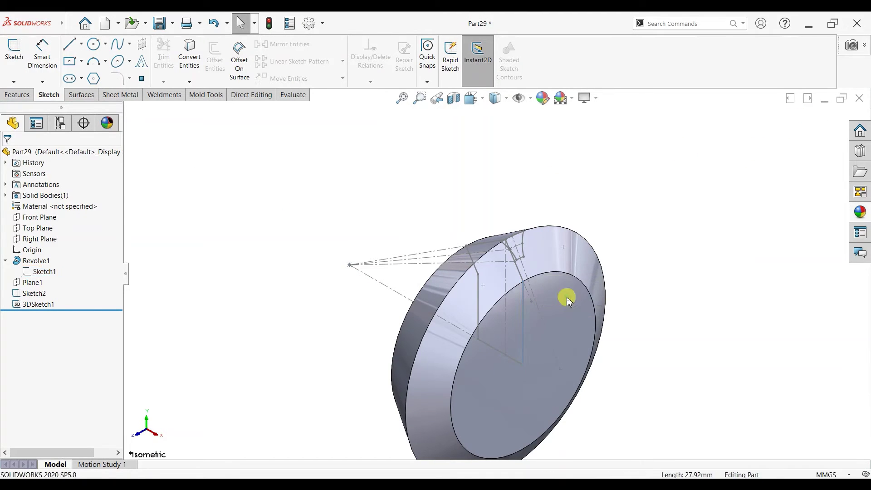
{"action": "scroll", "coordinate": [441, 360], "scroll_direction": "down", "scroll_amount": 1}
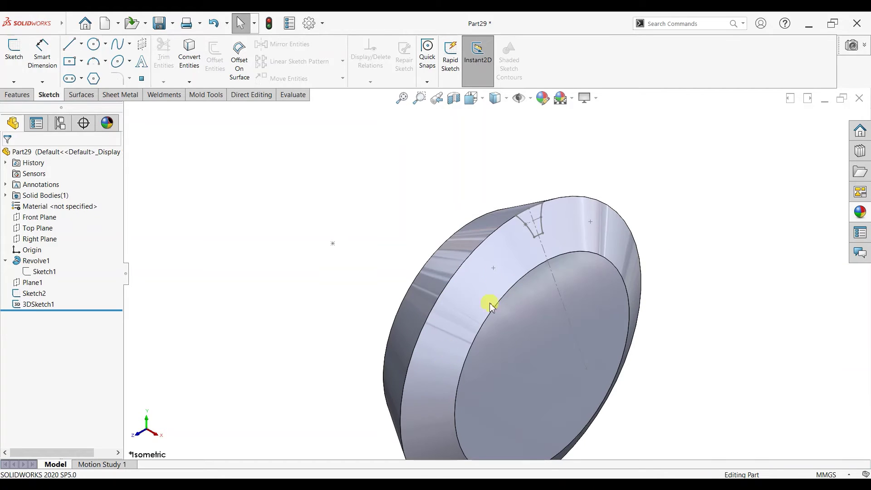
{"action": "left_click", "coordinate": [17, 94]}
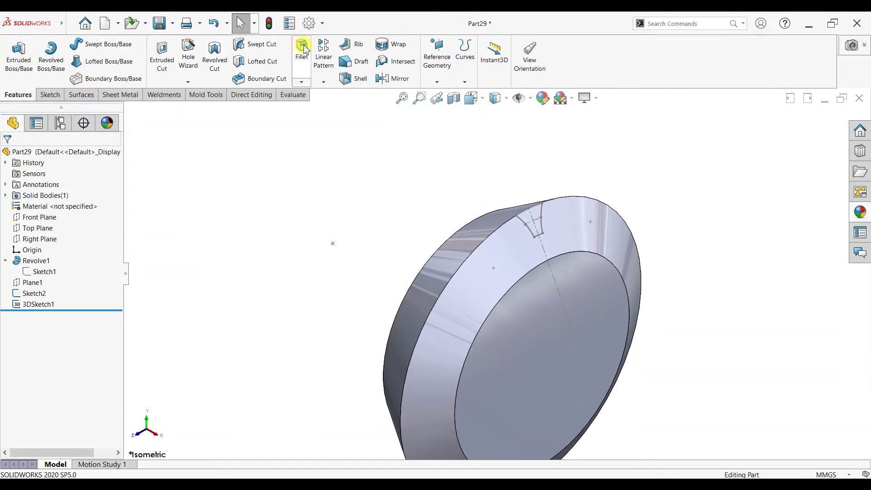
{"action": "left_click", "coordinate": [257, 44]}
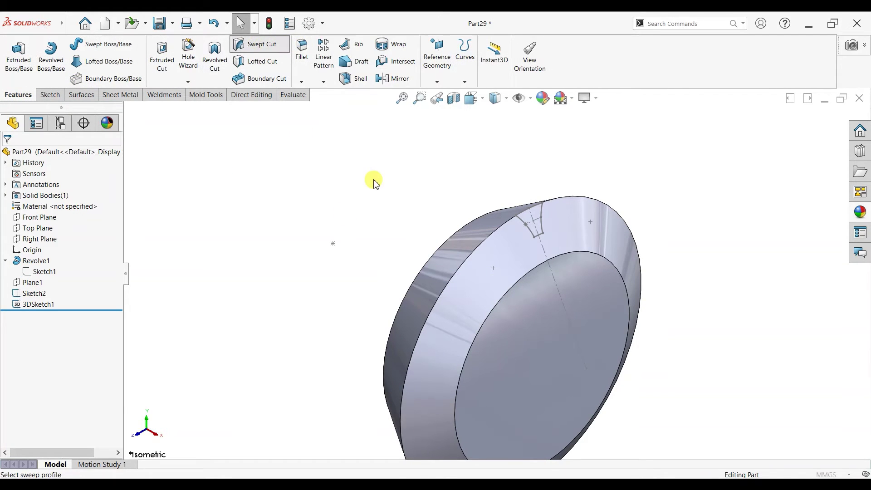
{"action": "left_click", "coordinate": [525, 225]}
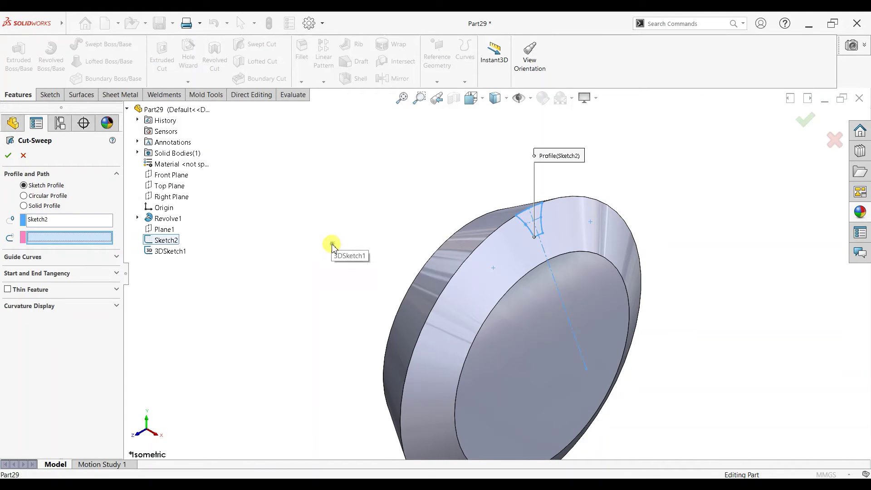
{"action": "left_click", "coordinate": [332, 245]}
{"action": "left_click", "coordinate": [245, 218]}
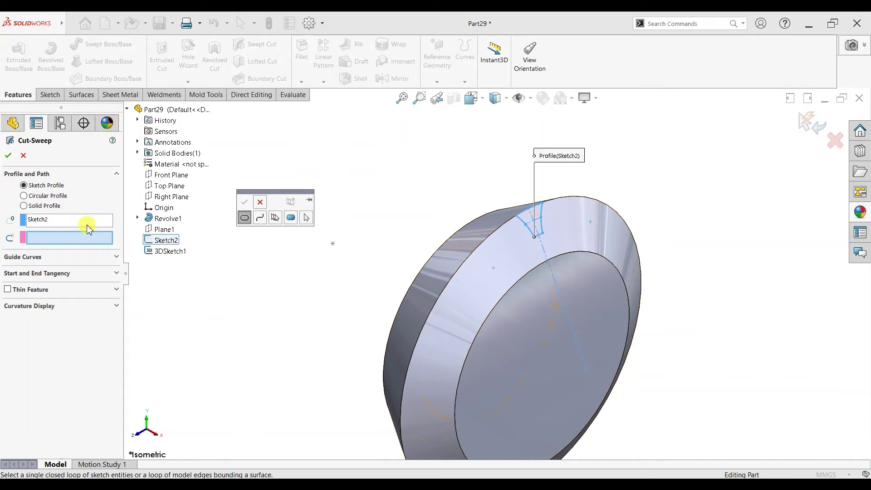
{"action": "left_click", "coordinate": [260, 203]}
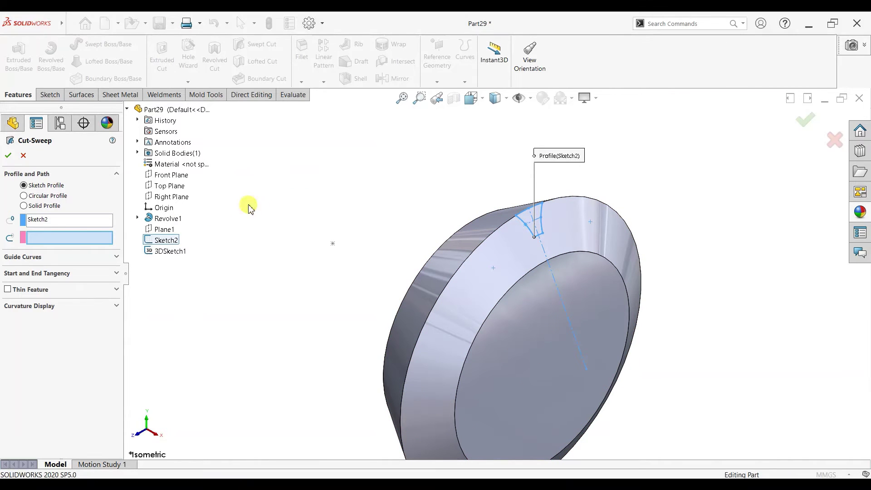
{"action": "left_click", "coordinate": [81, 221]}
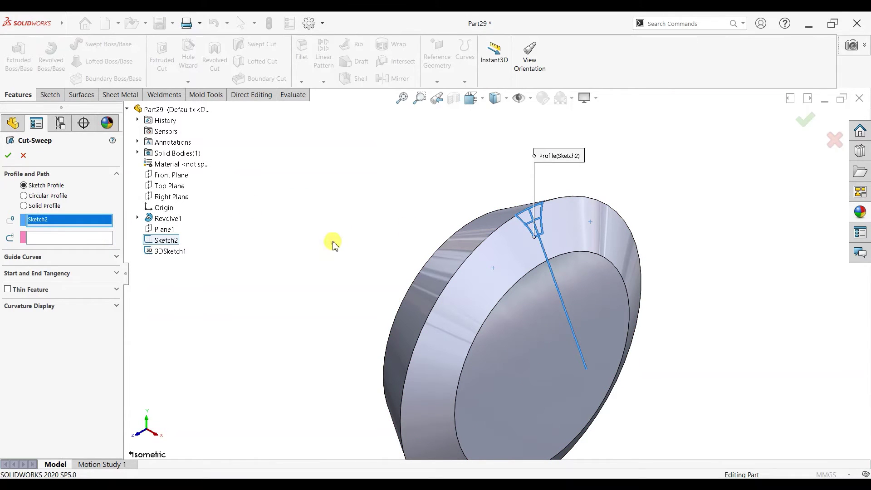
{"action": "left_click", "coordinate": [334, 245]}
{"action": "left_click", "coordinate": [265, 202]}
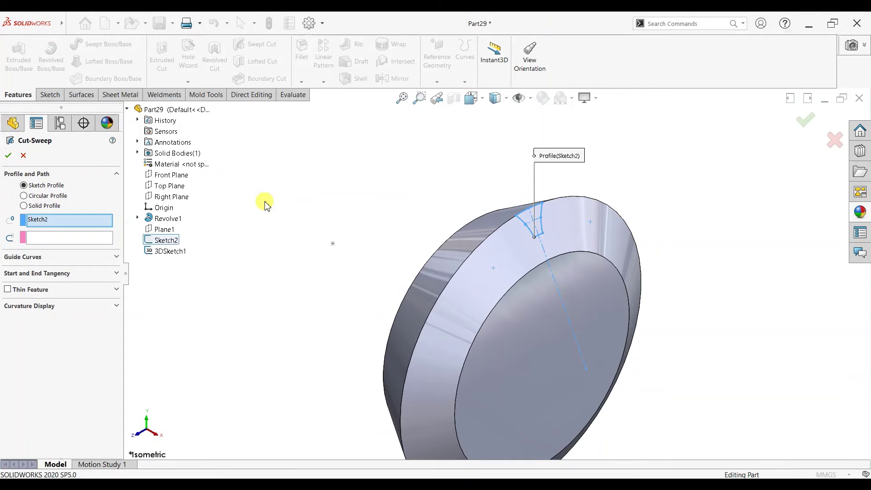
{"action": "left_click", "coordinate": [24, 156]}
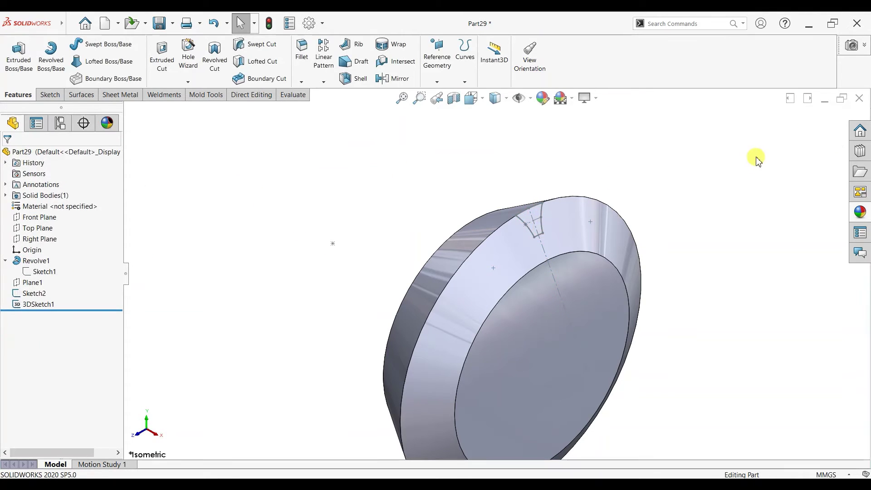
Edit the tooth-gap sketch and power-trim the slanted centerline and the middle construction arc, leaving only the closed outline
{"action": "left_click", "coordinate": [33, 293]}
{"action": "left_click", "coordinate": [44, 265]}
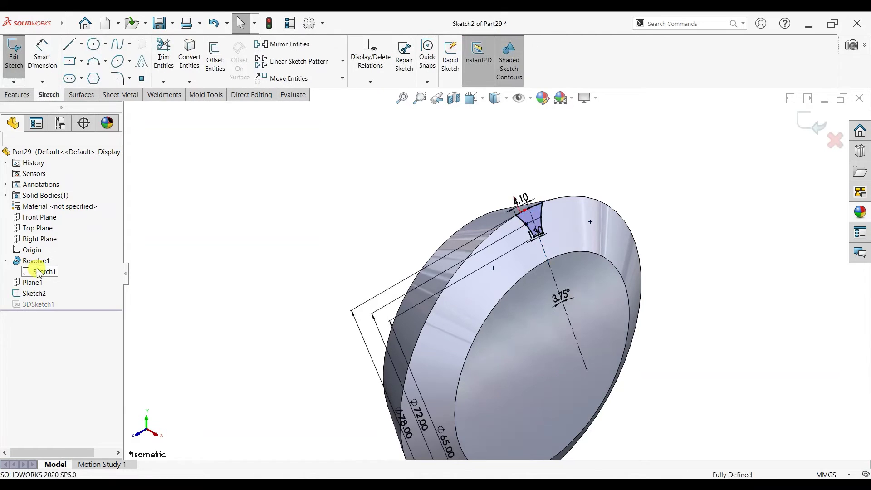
{"action": "key", "text": "ctrl+8"}
{"action": "scroll", "coordinate": [554, 245], "scroll_direction": "down", "scroll_amount": 3}
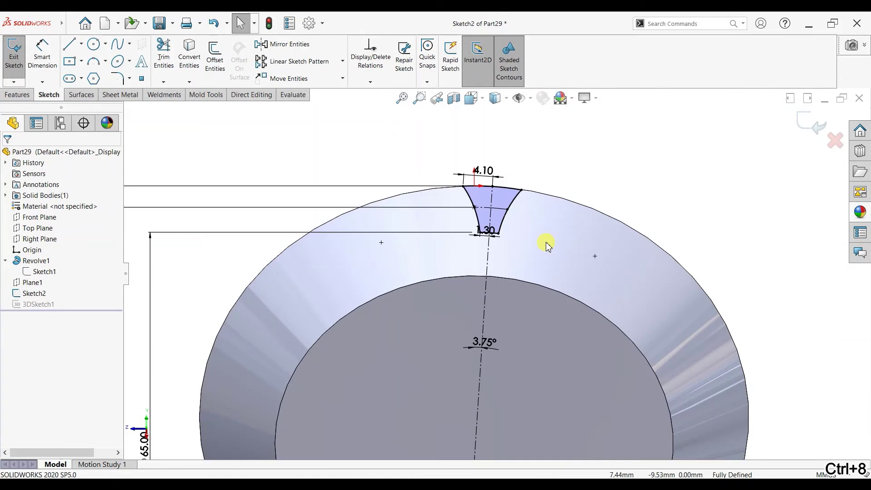
{"action": "scroll", "coordinate": [535, 267], "scroll_direction": "down", "scroll_amount": 1}
{"action": "left_click", "coordinate": [164, 54]}
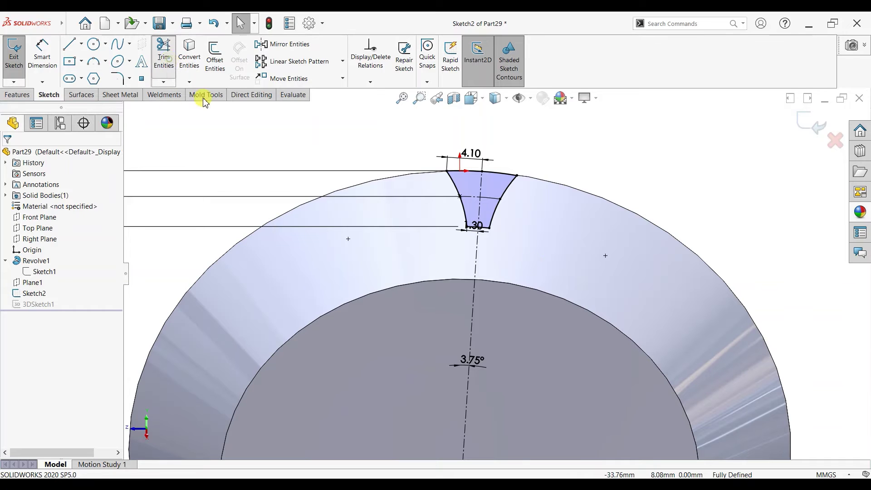
{"action": "scroll", "coordinate": [484, 266], "scroll_direction": "down", "scroll_amount": 3}
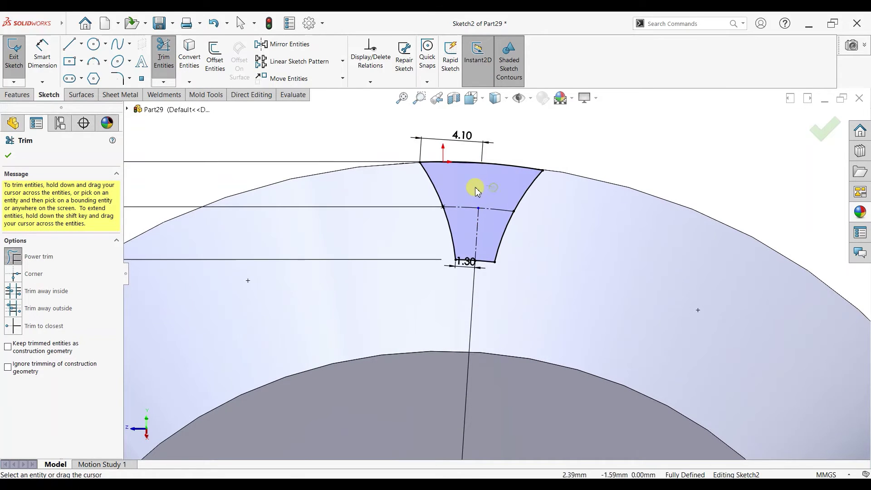
{"action": "left_click_drag", "start_coordinate": [484, 195], "coordinate": [490, 190]}
{"action": "left_click", "coordinate": [825, 128]}
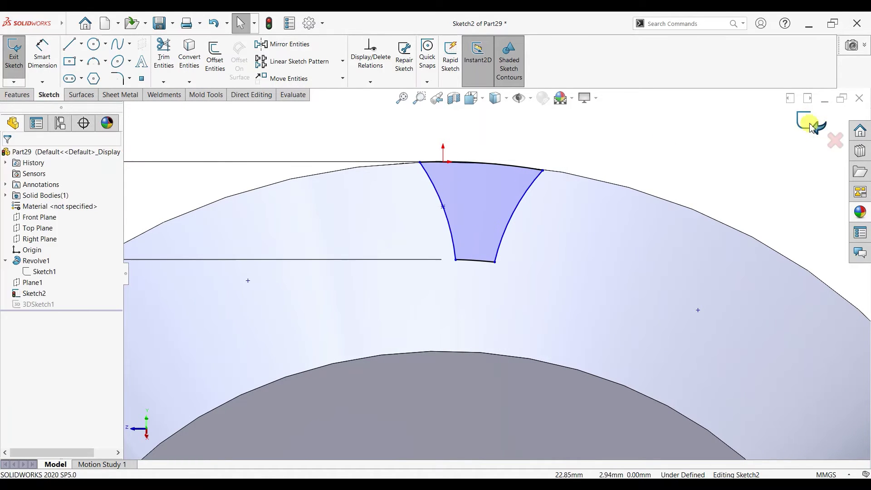
{"action": "left_click", "coordinate": [805, 122]}
{"action": "scroll", "coordinate": [427, 257], "scroll_direction": "up", "scroll_amount": 3}
{"action": "middle_click_drag", "start_coordinate": [422, 247], "coordinate": [443, 295]}
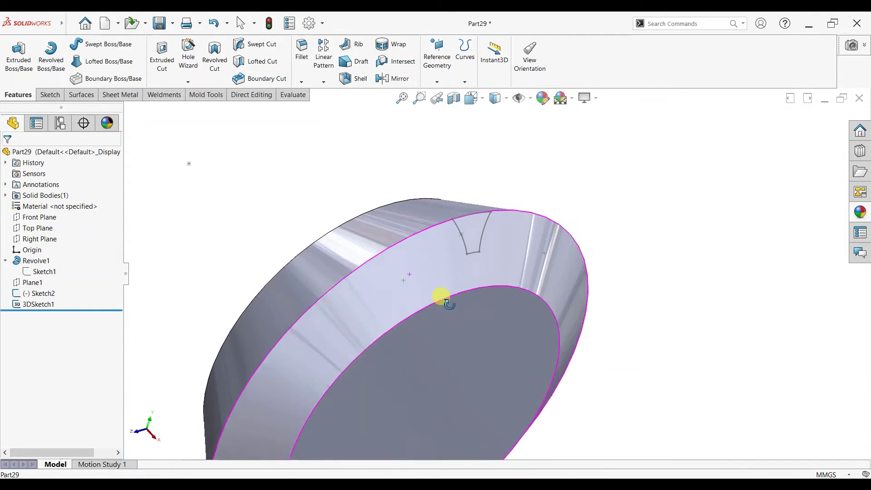
{"action": "scroll", "coordinate": [278, 203], "scroll_direction": "up", "scroll_amount": 2}
{"action": "left_click", "coordinate": [256, 44]}
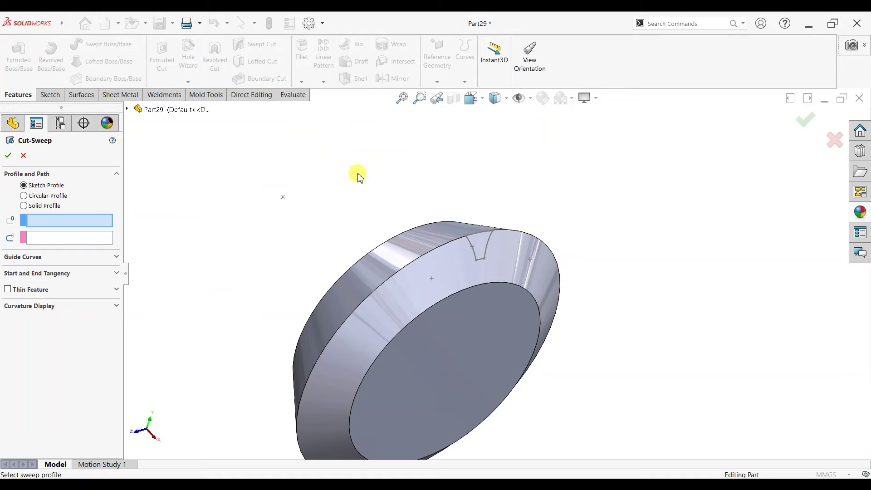
{"action": "left_click", "coordinate": [477, 254]}
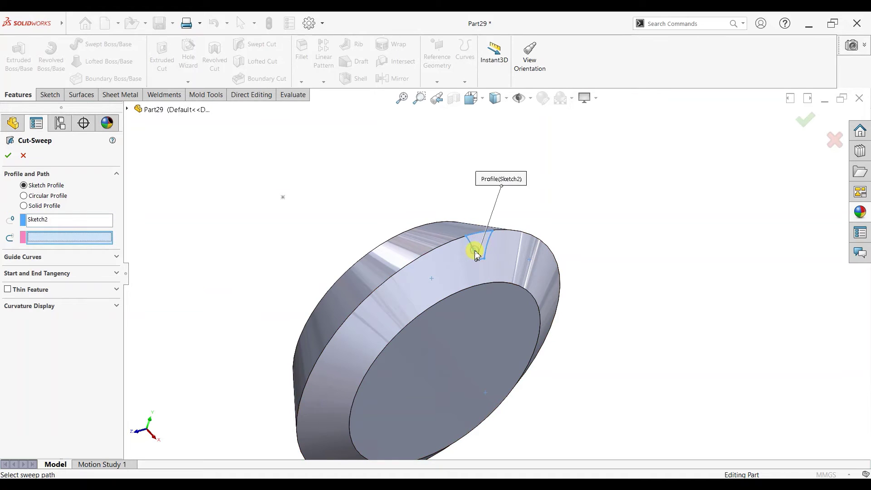
{"action": "right_click", "coordinate": [282, 200]}
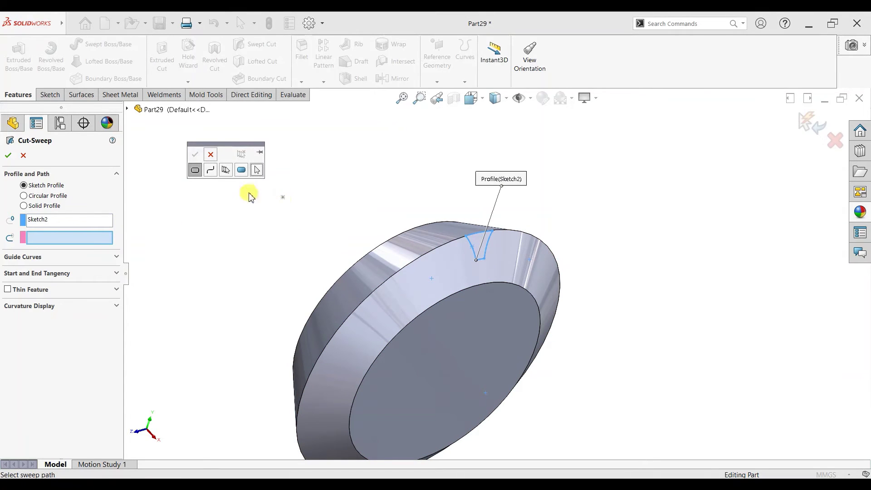
{"action": "left_click", "coordinate": [196, 171]}
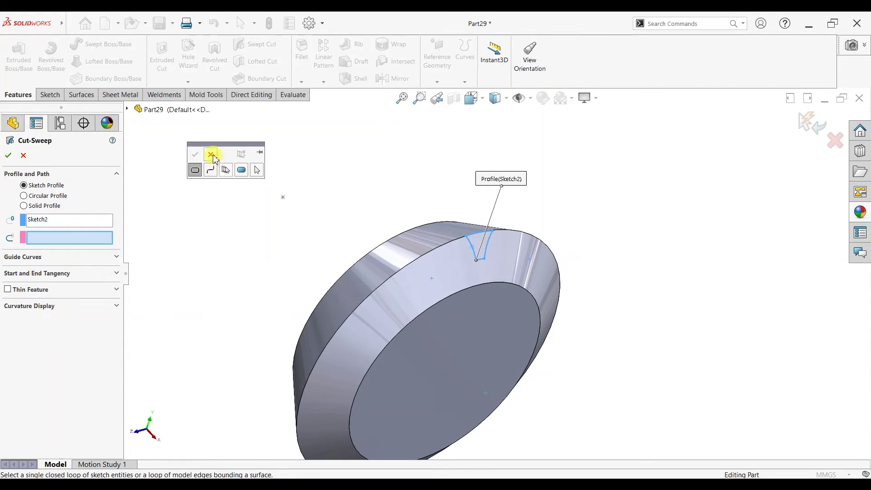
{"action": "left_click", "coordinate": [211, 155]}
{"action": "left_click", "coordinate": [37, 259]}
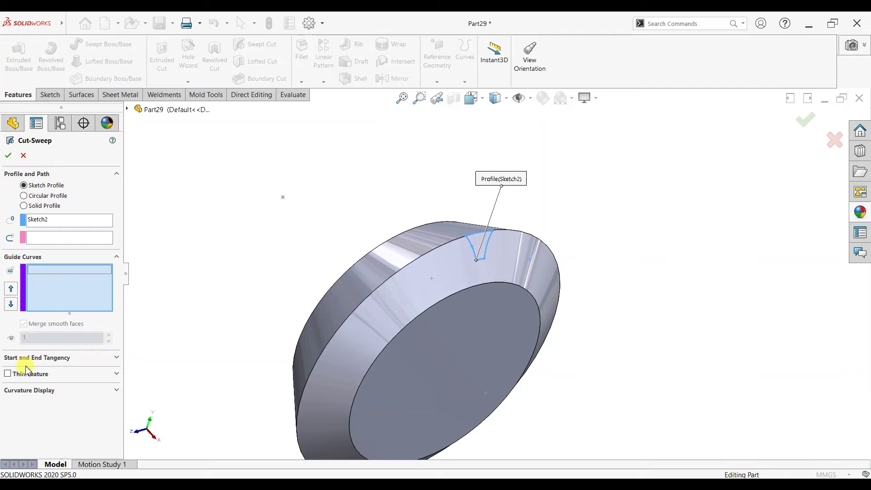
{"action": "left_click", "coordinate": [30, 397]}
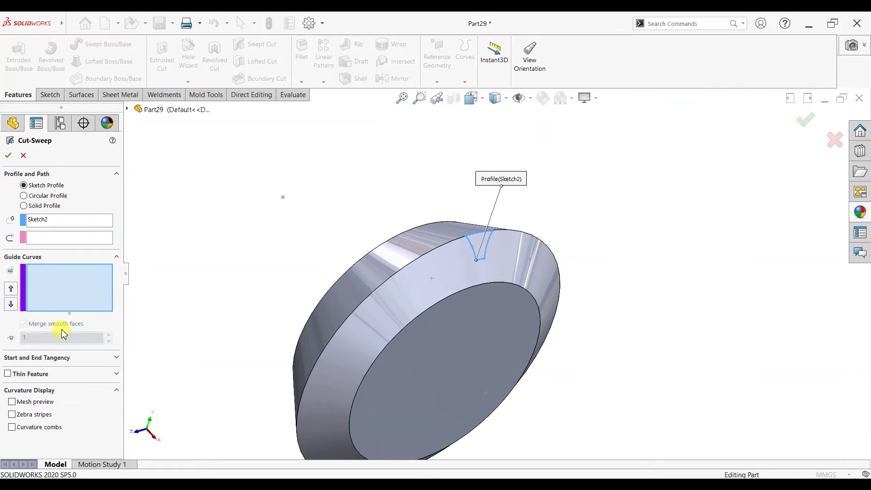
{"action": "key", "text": "Escape"}
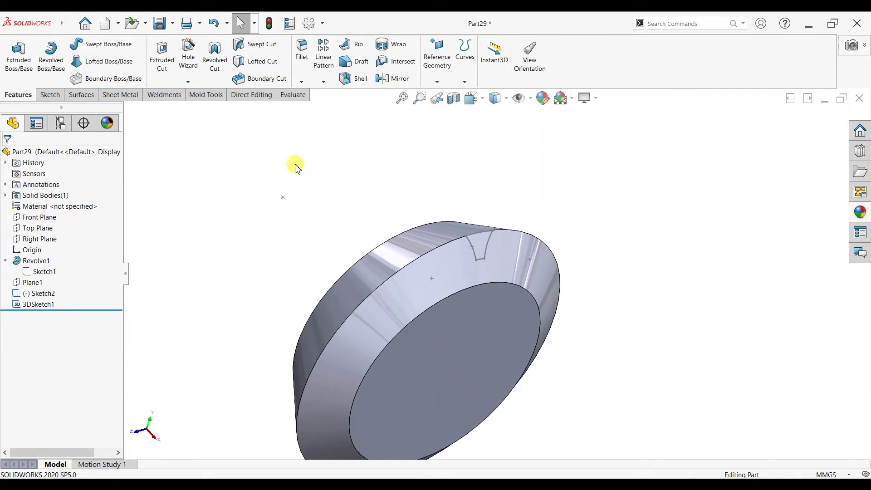
Cut the first tooth gap with a Lofted Cut from the closed tooth-gap profile to the 3D sketch point at the apex
{"action": "left_click", "coordinate": [255, 66]}
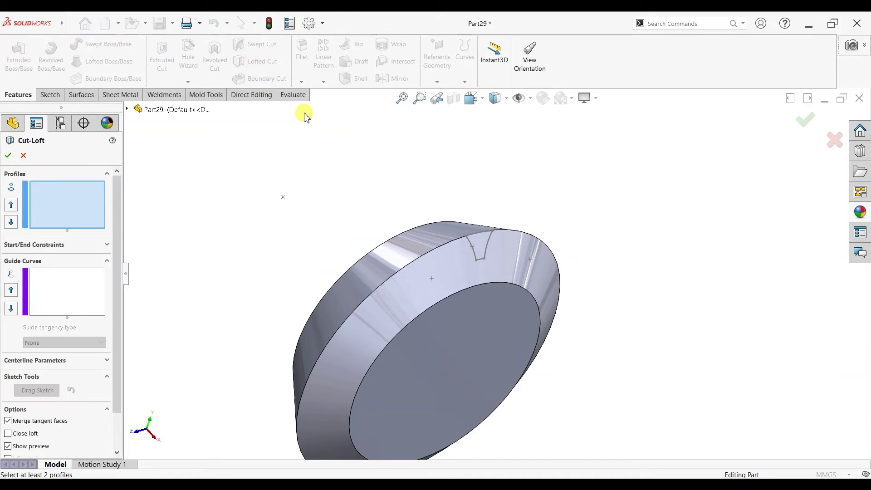
{"action": "left_click", "coordinate": [470, 243]}
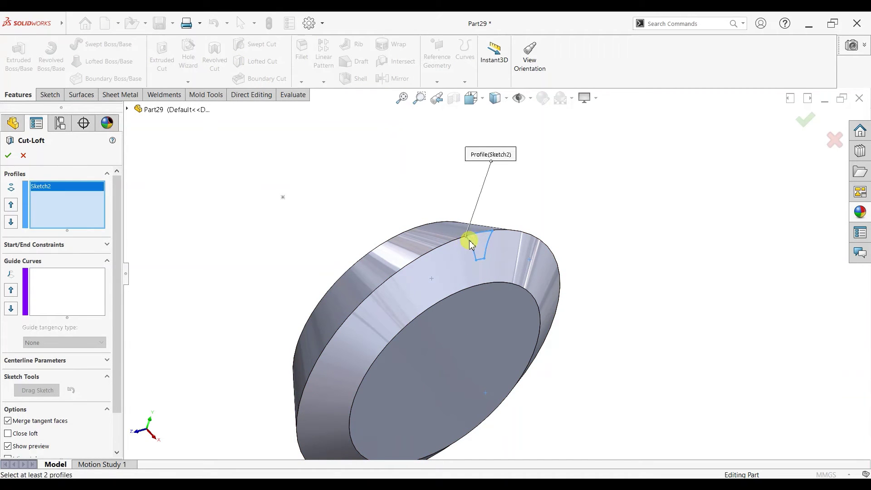
{"action": "left_click", "coordinate": [283, 199]}
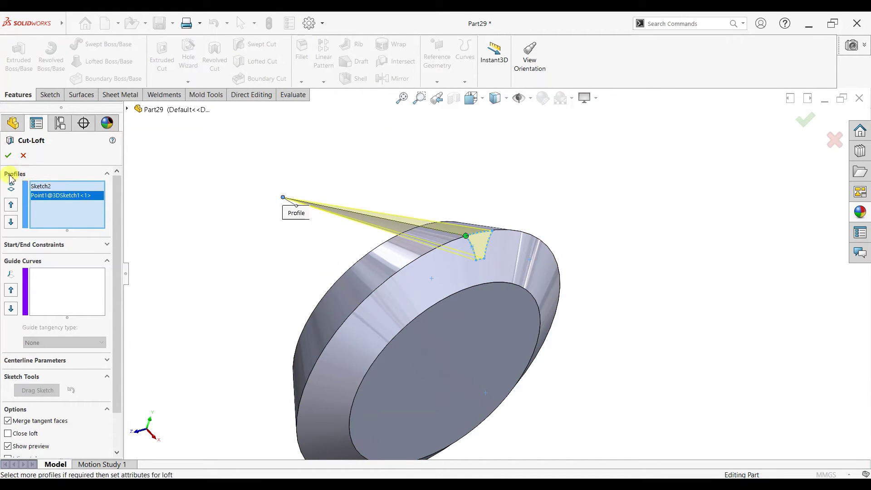
{"action": "right_click", "coordinate": [719, 210]}
Edit the lofted cut's profile sketch and add a construction circle of about 43.82 mm radius, concentric with the 78 mm circle, enclosing the blank
{"action": "middle_click_drag", "start_coordinate": [662, 262], "coordinate": [604, 259]}
{"action": "scroll", "coordinate": [442, 255], "scroll_direction": "down", "scroll_amount": 5}
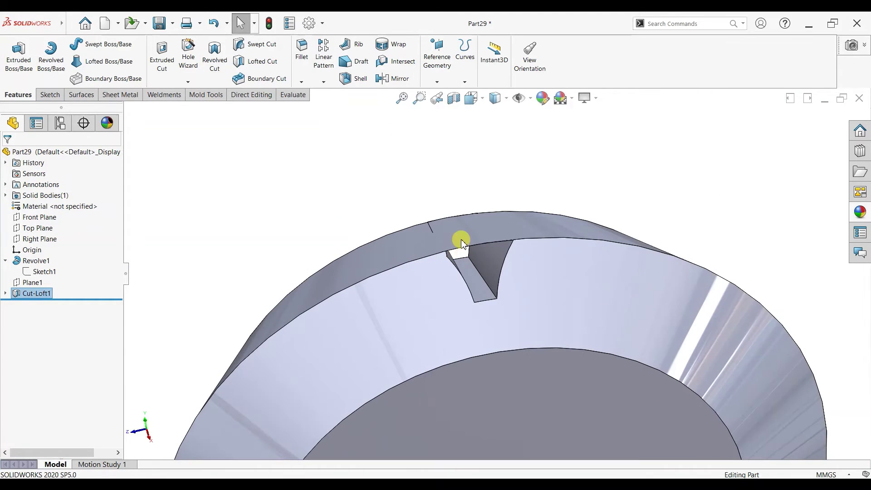
{"action": "left_click", "coordinate": [5, 293]}
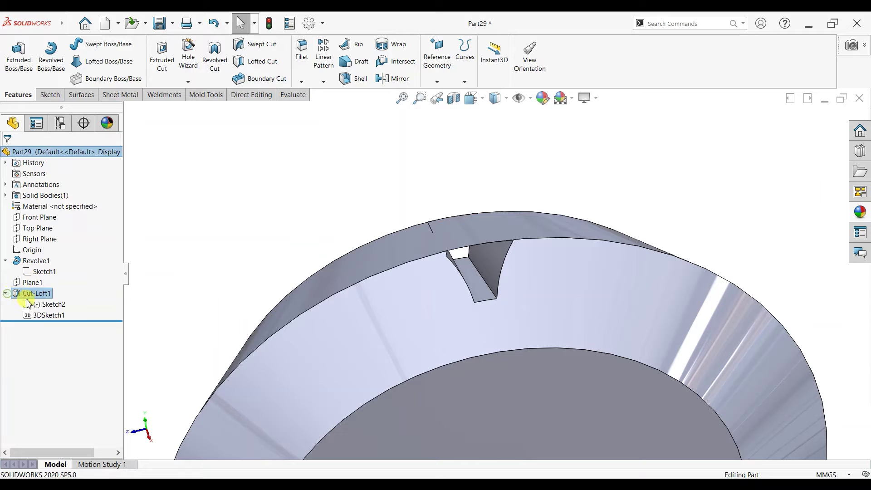
{"action": "left_click", "coordinate": [32, 304]}
{"action": "left_click", "coordinate": [40, 276]}
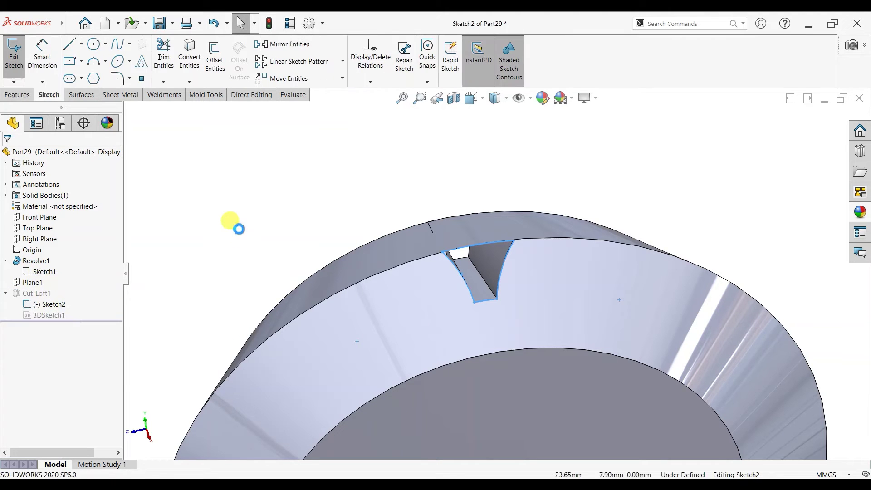
{"action": "key", "text": "ctrl+8"}
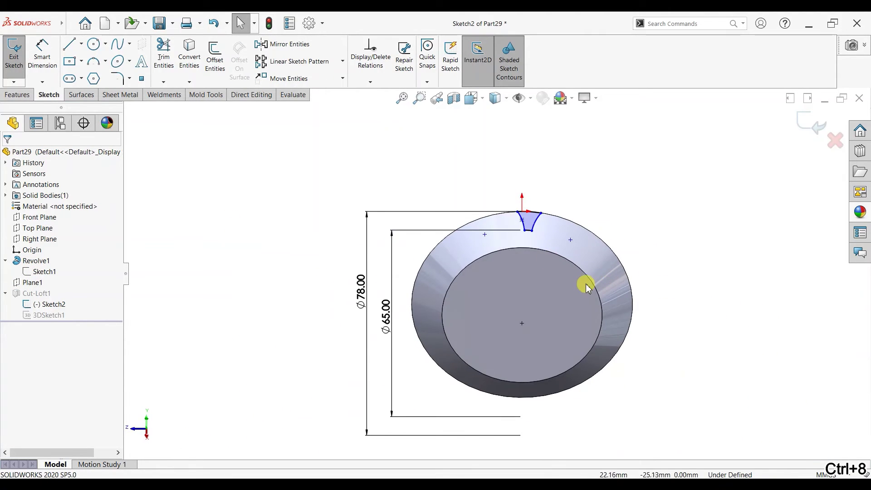
{"action": "left_click", "coordinate": [94, 44]}
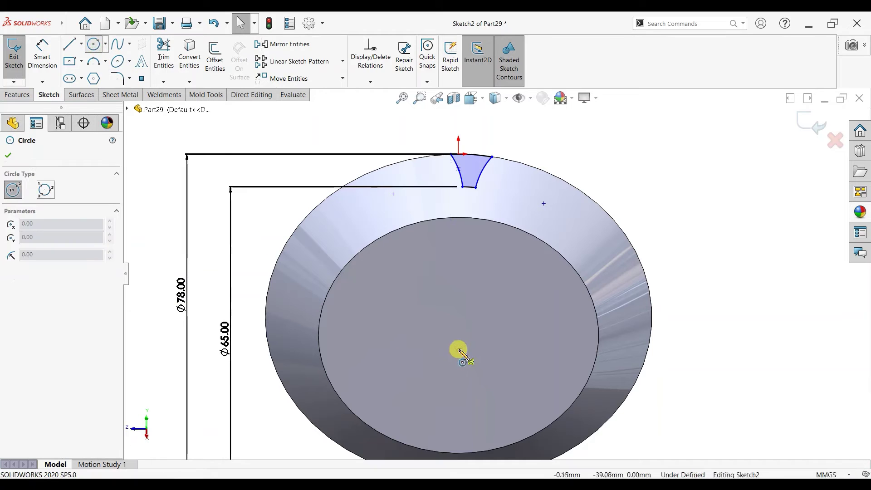
{"action": "mouse_move", "coordinate": [591, 200]}
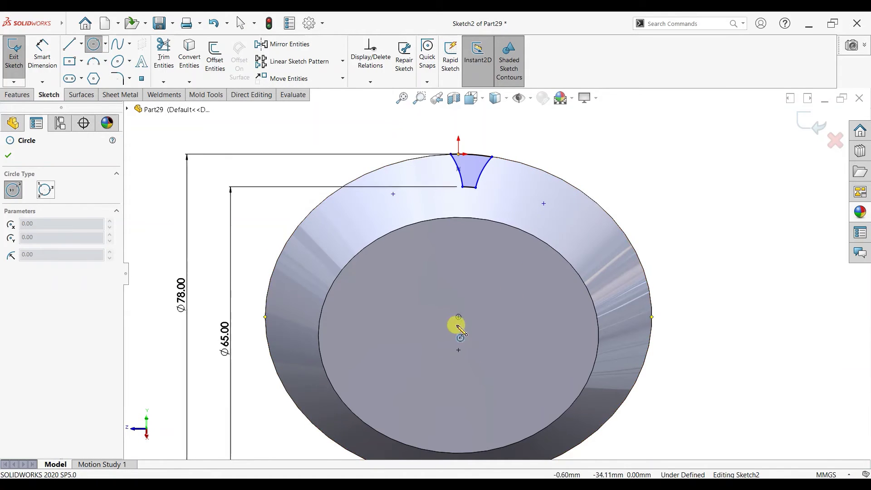
{"action": "left_click", "coordinate": [458, 350]}
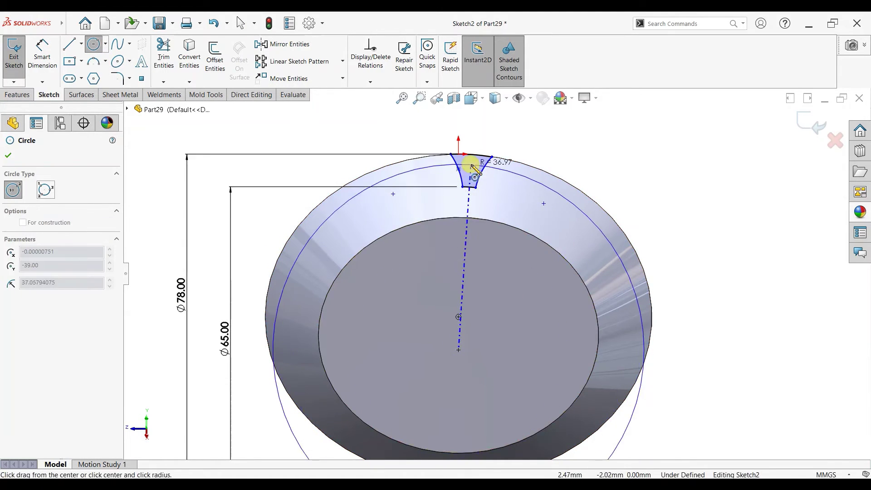
{"action": "left_click", "coordinate": [481, 133]}
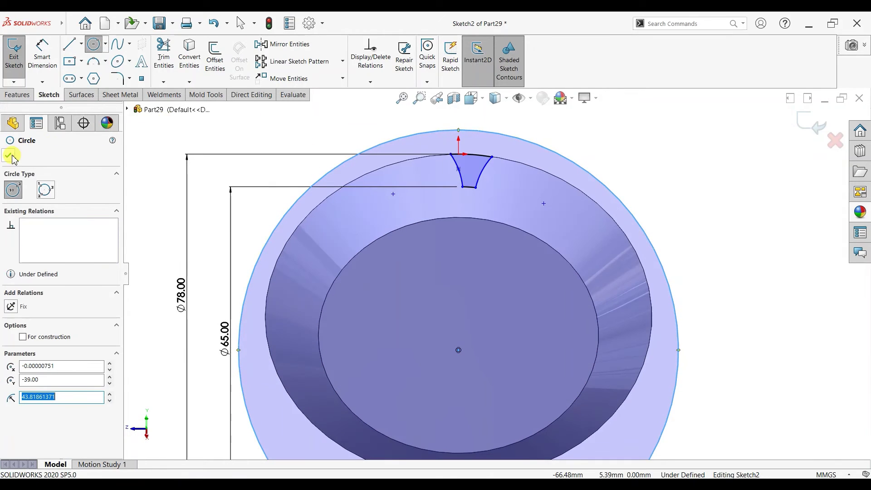
{"action": "key", "text": "Escape"}
{"action": "left_click", "coordinate": [369, 153]}
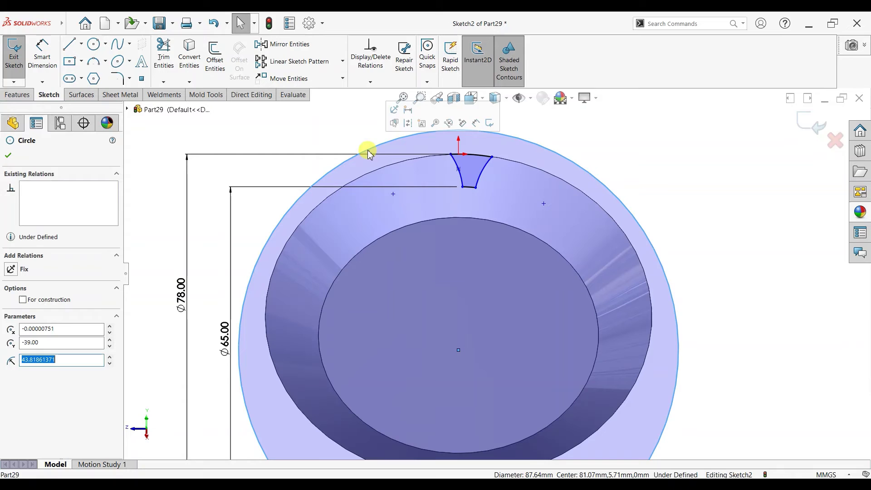
{"action": "left_click", "coordinate": [421, 123]}
Extend both curved flanks of the tooth gap outward to the construction circle
{"action": "left_click", "coordinate": [170, 83]}
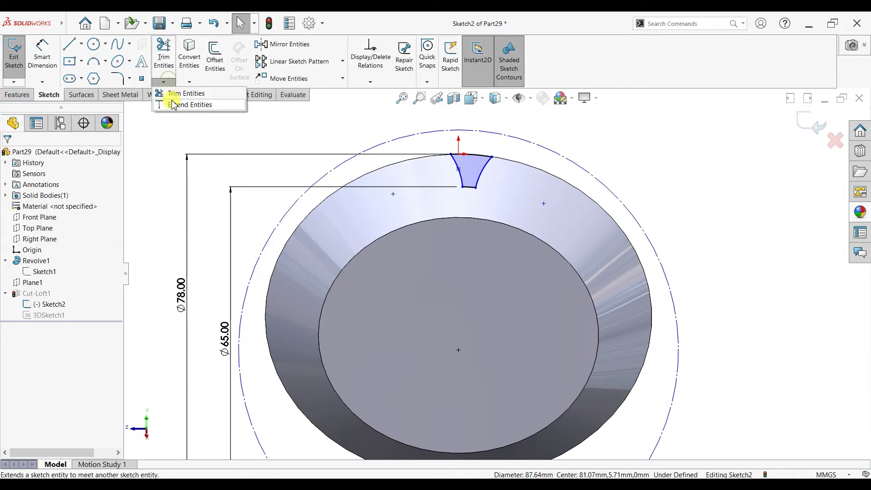
{"action": "left_click", "coordinate": [173, 92]}
{"action": "scroll", "coordinate": [480, 162], "scroll_direction": "down", "scroll_amount": 5}
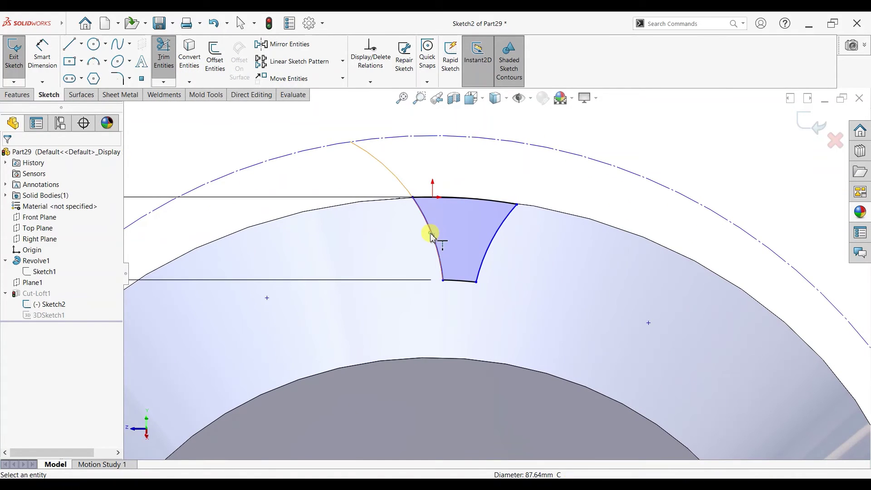
{"action": "left_click", "coordinate": [432, 235]}
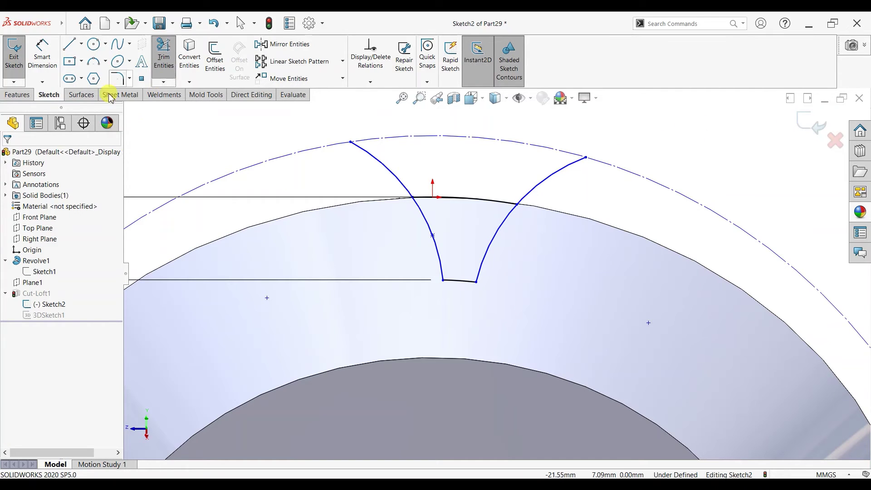
Power-trim the construction circle outside the two extended flanks, leaving only the arc between them
{"action": "left_click", "coordinate": [163, 81]}
{"action": "left_click", "coordinate": [175, 91]}
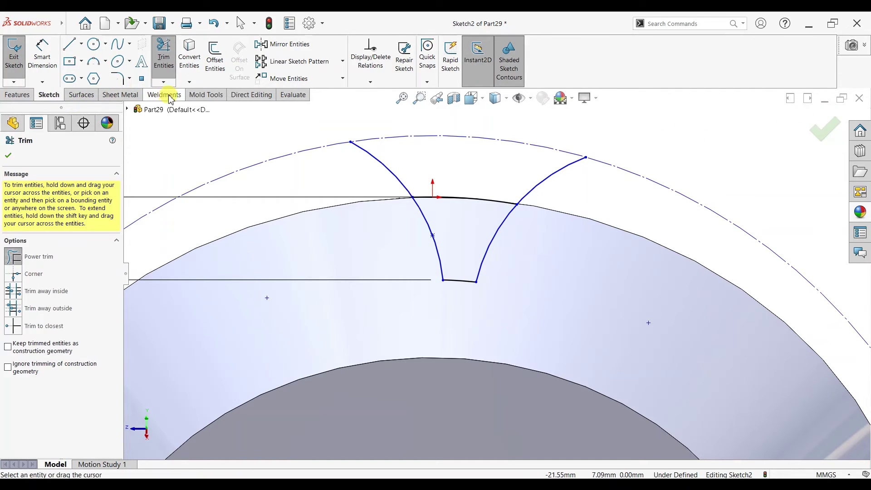
{"action": "left_click_drag", "start_coordinate": [274, 127], "coordinate": [342, 169]}
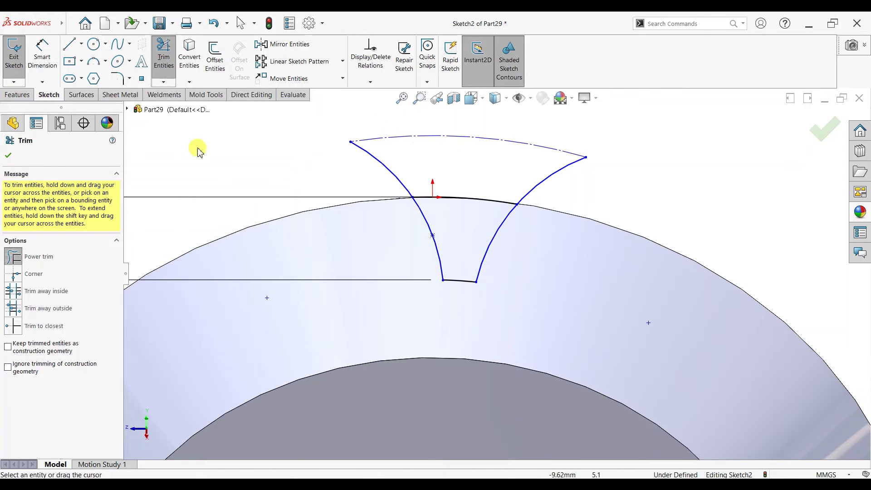
{"action": "left_click", "coordinate": [9, 155]}
Convert the 39 mm radius arc to construction geometry and the outer arc to a solid line, then exit the sketch to rebuild the cut
{"action": "left_click", "coordinate": [450, 199]}
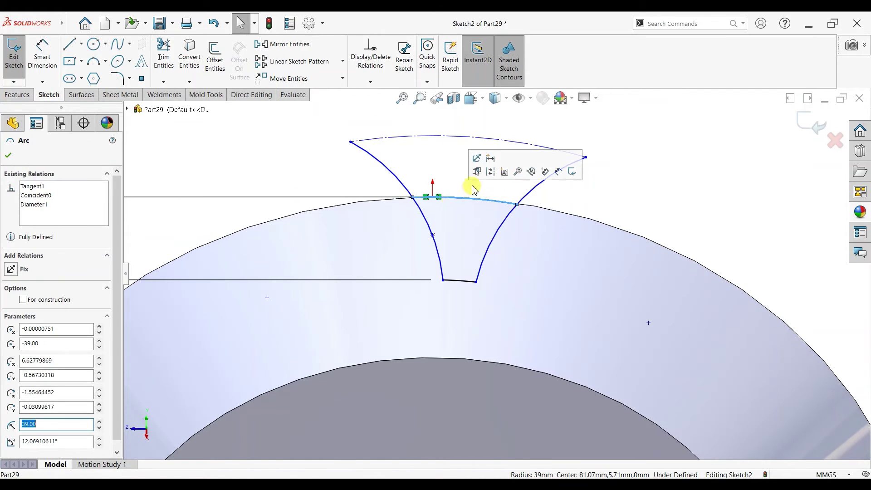
{"action": "left_click", "coordinate": [487, 175]}
{"action": "left_click", "coordinate": [472, 137]}
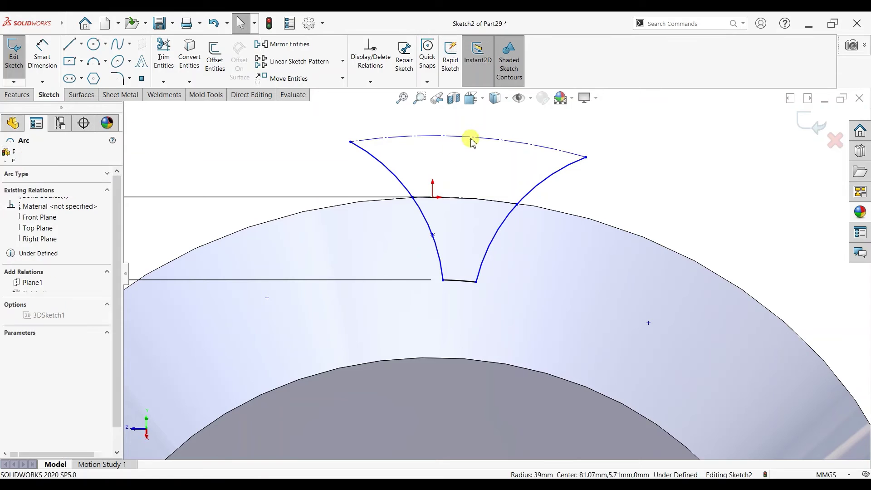
{"action": "left_click", "coordinate": [509, 115]}
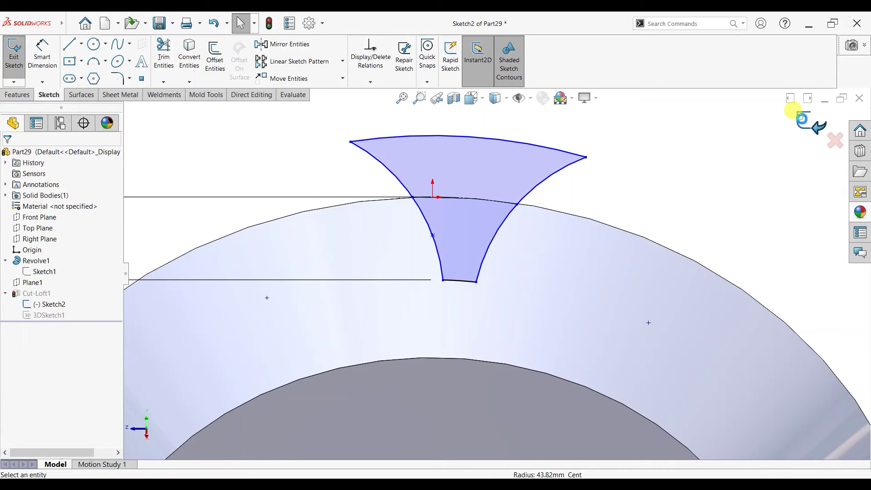
{"action": "left_click", "coordinate": [809, 120]}
Start a circular pattern using the round edge of the flat face at the gear's small end as the axis reference
{"action": "scroll", "coordinate": [405, 240], "scroll_direction": "up", "scroll_amount": 3}
{"action": "scroll", "coordinate": [445, 305], "scroll_direction": "up", "scroll_amount": 4}
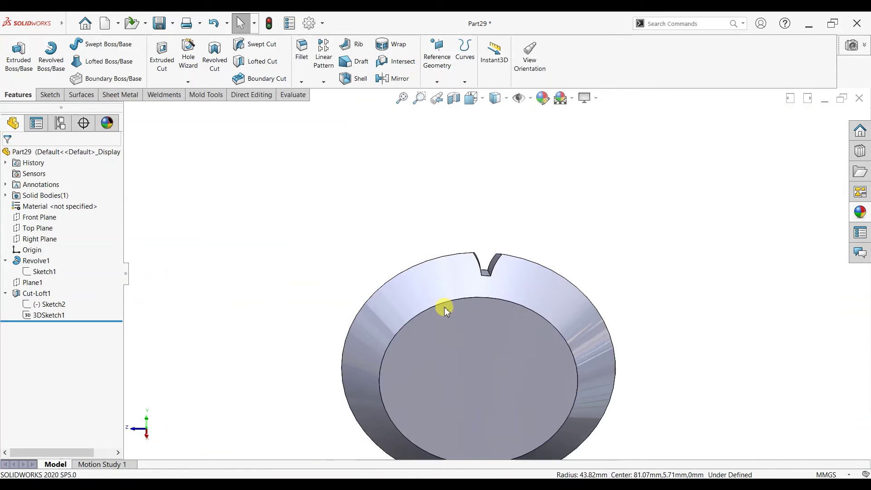
{"action": "middle_click_drag", "start_coordinate": [447, 317], "coordinate": [499, 307]}
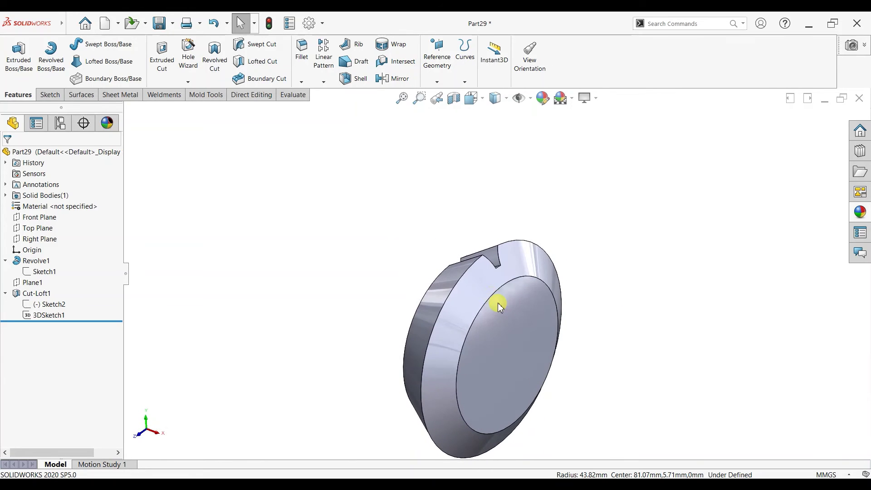
{"action": "middle_click_drag", "start_coordinate": [595, 328], "coordinate": [580, 365]}
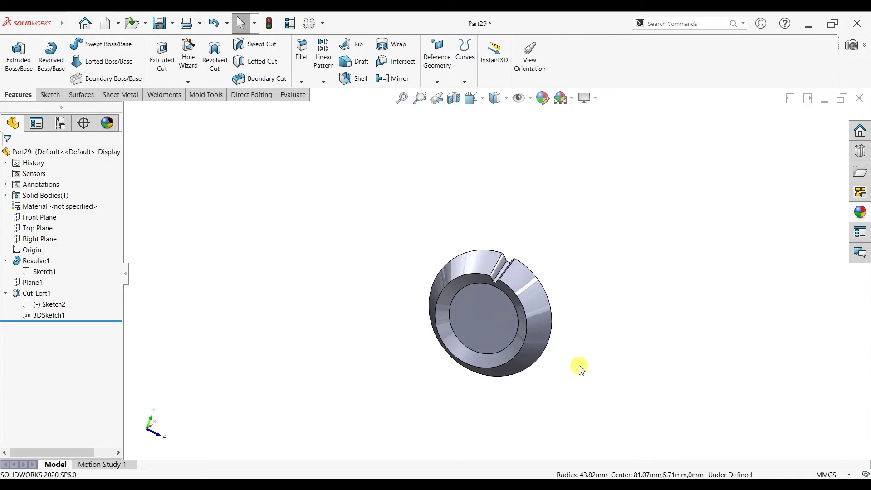
{"action": "scroll", "coordinate": [571, 362], "scroll_direction": "down", "scroll_amount": 5}
{"action": "left_click", "coordinate": [325, 85]}
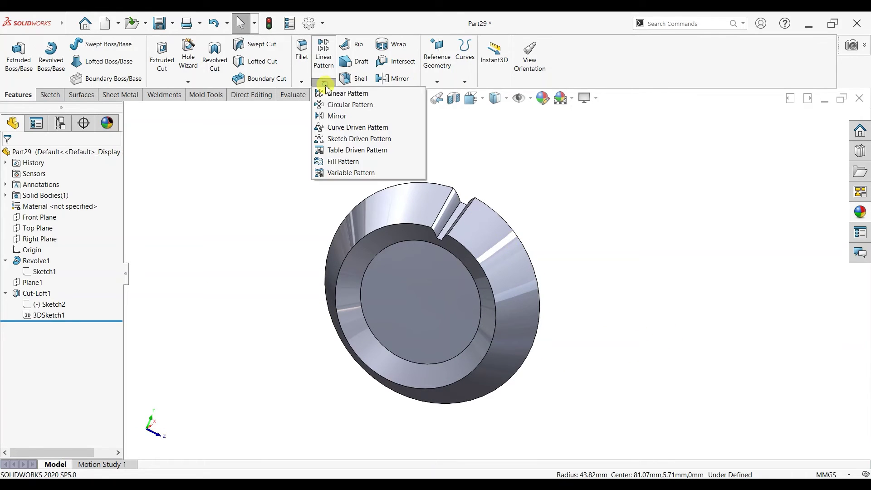
{"action": "left_click", "coordinate": [329, 106]}
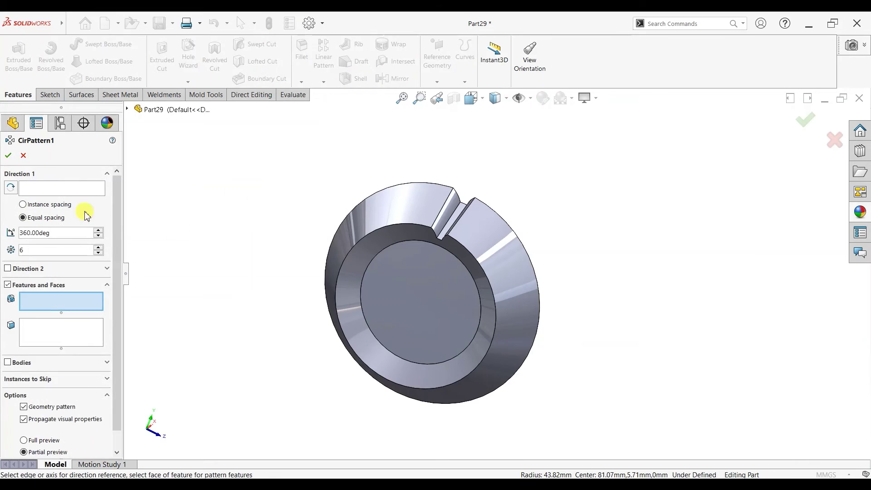
{"action": "left_click", "coordinate": [425, 242]}
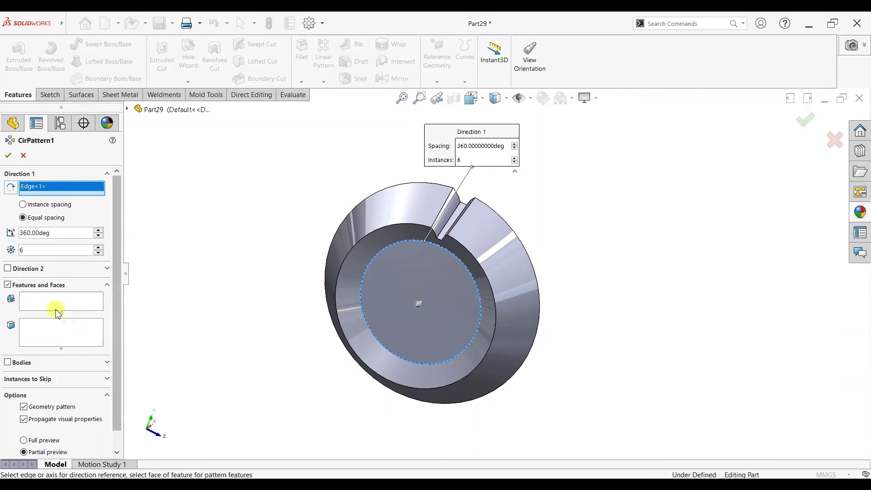
Pattern the lofted tooth-gap cut as 30 equally spaced instances over 360 degrees
{"action": "left_click", "coordinate": [32, 299]}
{"action": "left_click", "coordinate": [54, 301]}
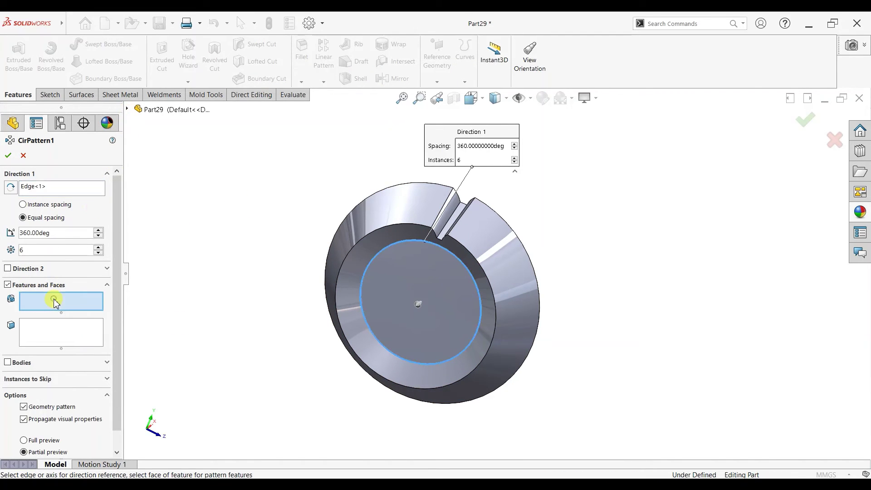
{"action": "left_click", "coordinate": [127, 109]}
{"action": "left_click", "coordinate": [152, 240]}
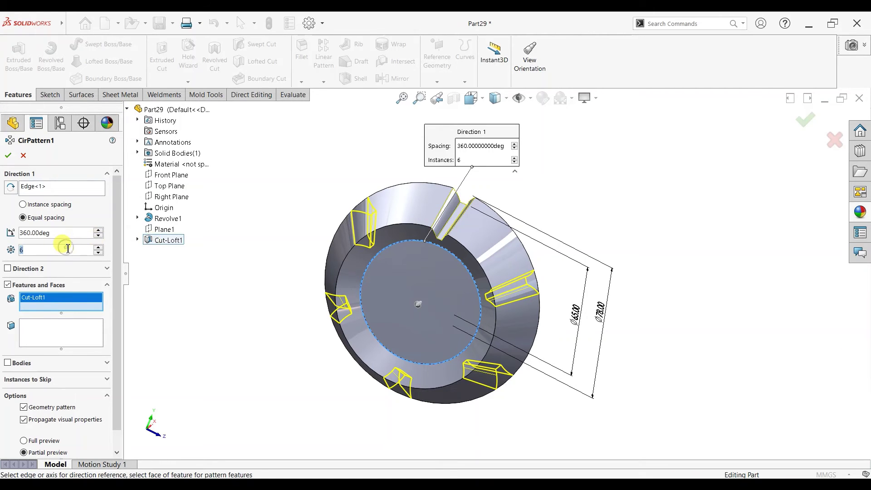
{"action": "type", "text": "30"}
{"action": "key", "text": "Return"}
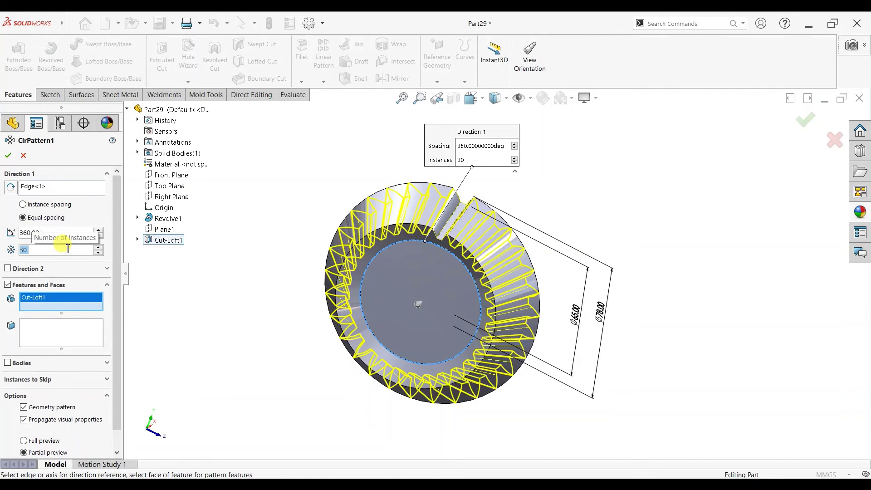
{"action": "left_click", "coordinate": [8, 156]}
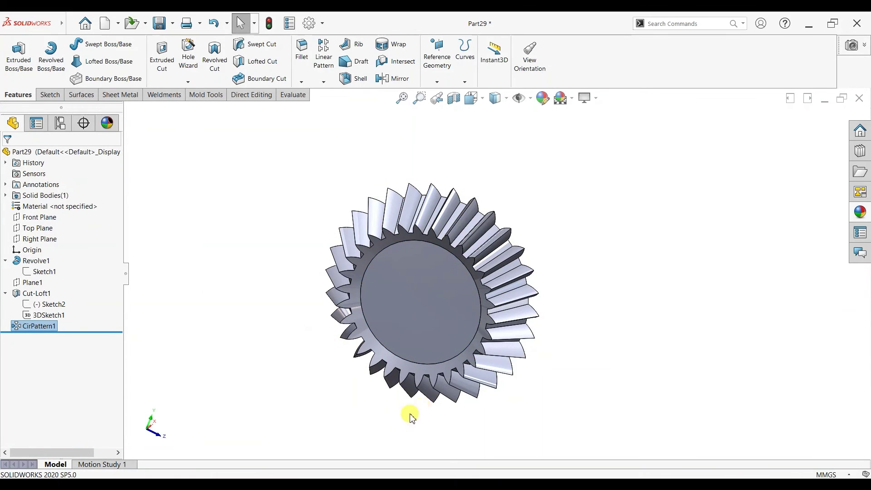
Assign Plain Carbon Steel from the Steel category as the gear's material
{"action": "middle_click_drag", "start_coordinate": [661, 272], "coordinate": [653, 180]}
{"action": "key", "text": "Escape"}
{"action": "middle_click_drag", "start_coordinate": [652, 302], "coordinate": [511, 232]}
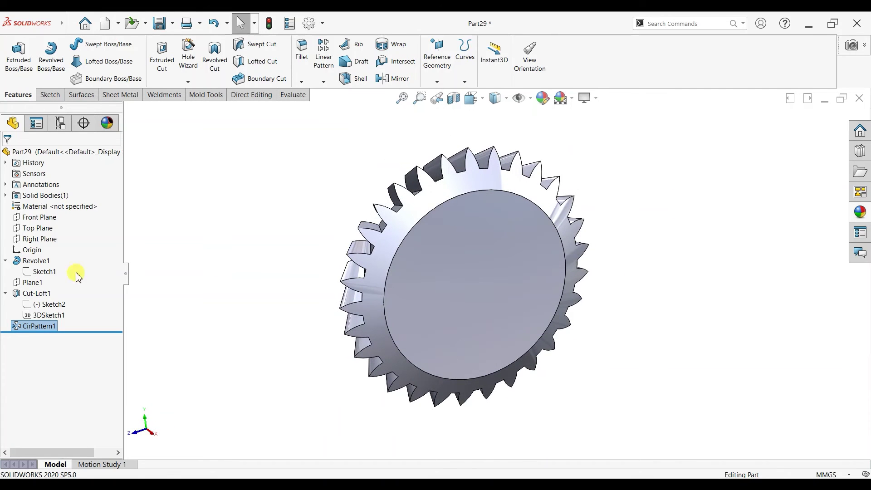
{"action": "right_click", "coordinate": [46, 205]}
{"action": "left_click", "coordinate": [56, 211]}
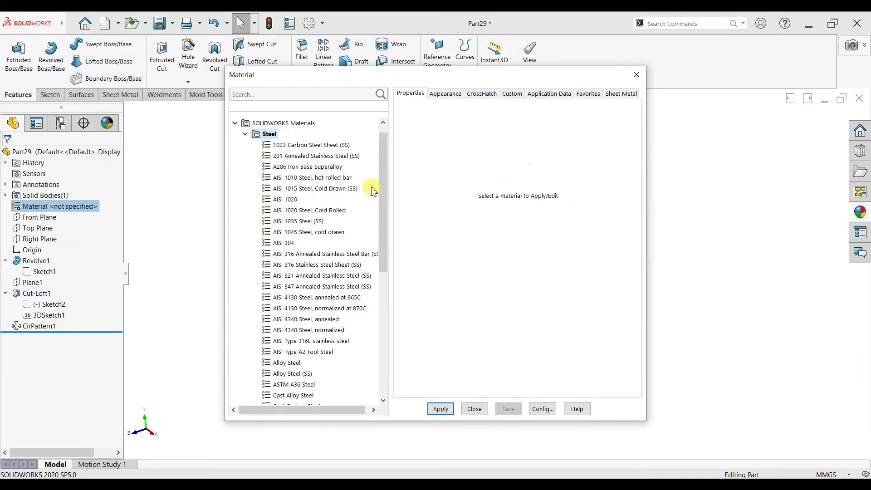
{"action": "left_click_drag", "start_coordinate": [383, 204], "coordinate": [385, 297]}
{"action": "left_click", "coordinate": [285, 222]}
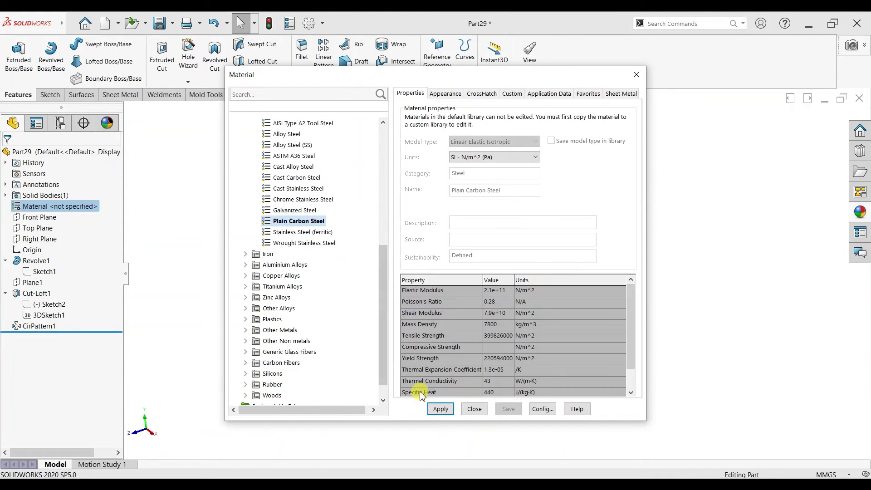
{"action": "left_click", "coordinate": [474, 409]}
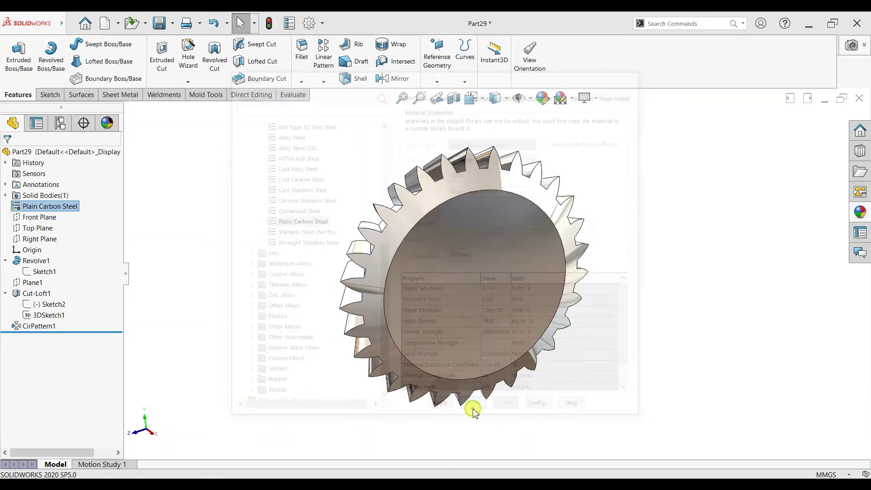
Start a sketch on the gear's flat back face and draw an origin-centred circle about 32.6 mm in diameter
{"action": "middle_click_drag", "start_coordinate": [470, 408], "coordinate": [466, 292]}
{"action": "left_click", "coordinate": [489, 290]}
{"action": "left_click", "coordinate": [513, 271]}
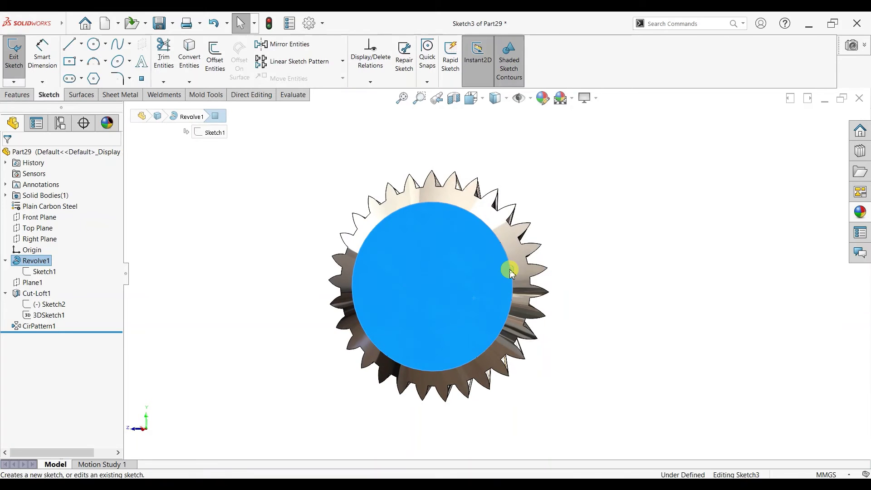
{"action": "key", "text": "ctrl+8"}
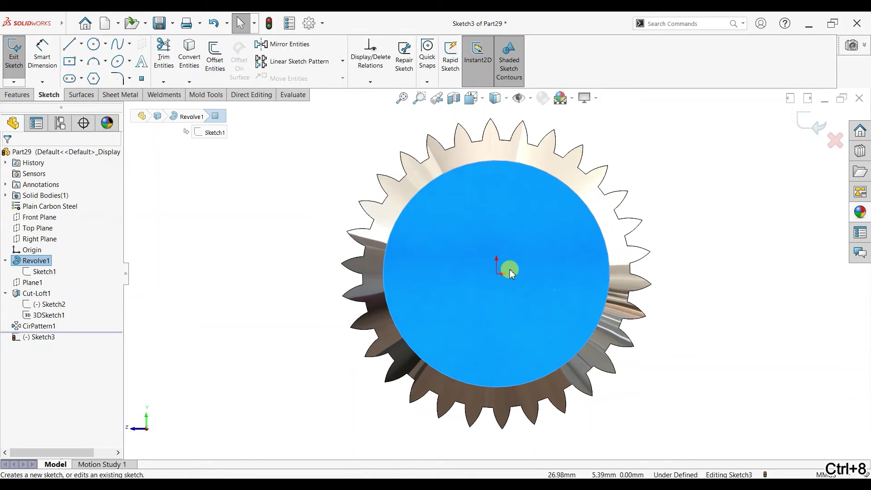
{"action": "left_click", "coordinate": [100, 45]}
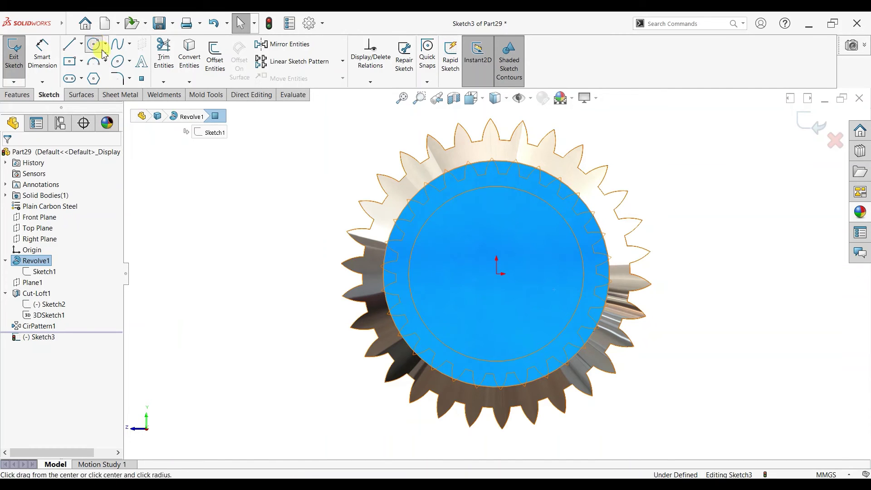
{"action": "left_click", "coordinate": [497, 274]}
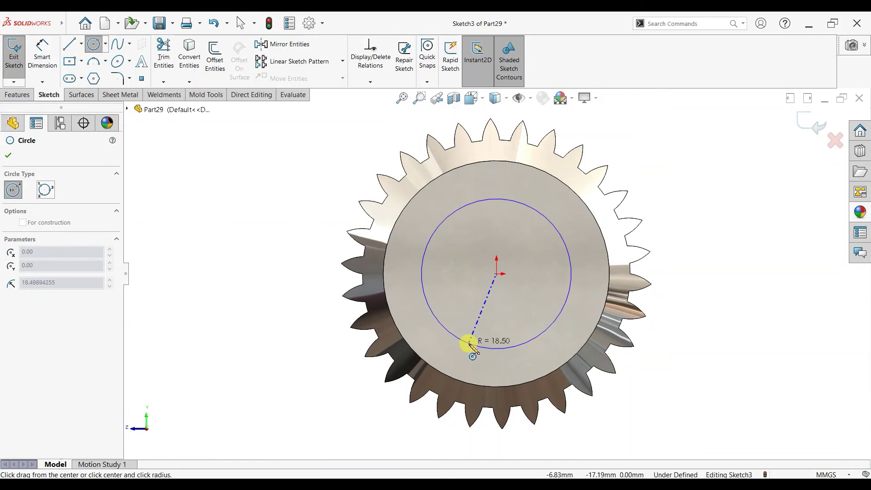
{"action": "left_click", "coordinate": [477, 337]}
Dimension the circle on the back face to a diameter of 35 mm
{"action": "left_click", "coordinate": [43, 59]}
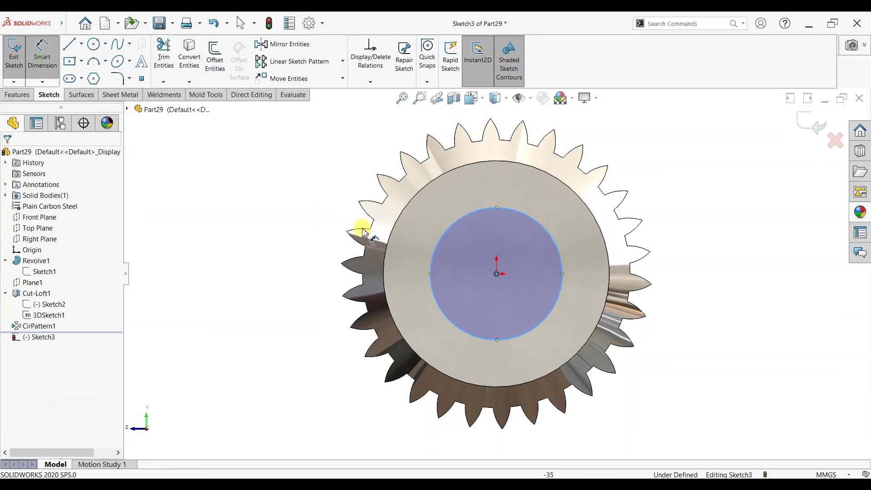
{"action": "left_click", "coordinate": [433, 259]}
{"action": "left_click", "coordinate": [255, 223]}
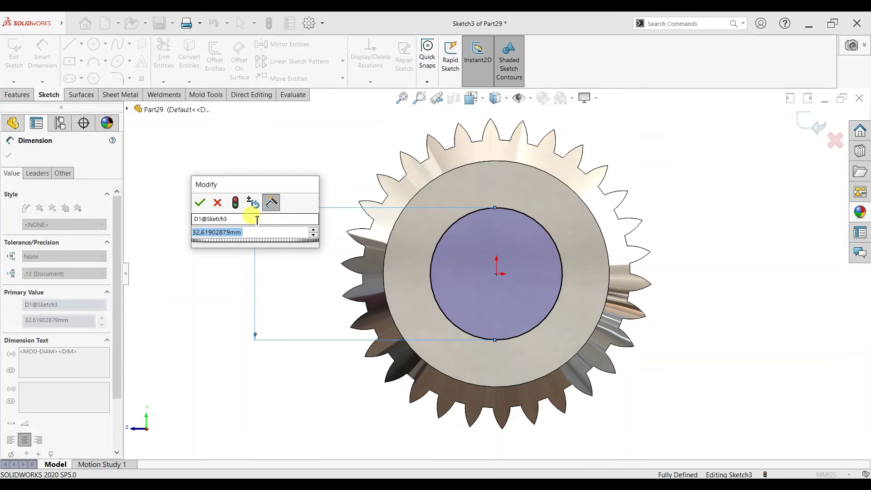
{"action": "type", "text": "35"}
{"action": "key", "text": "Return"}
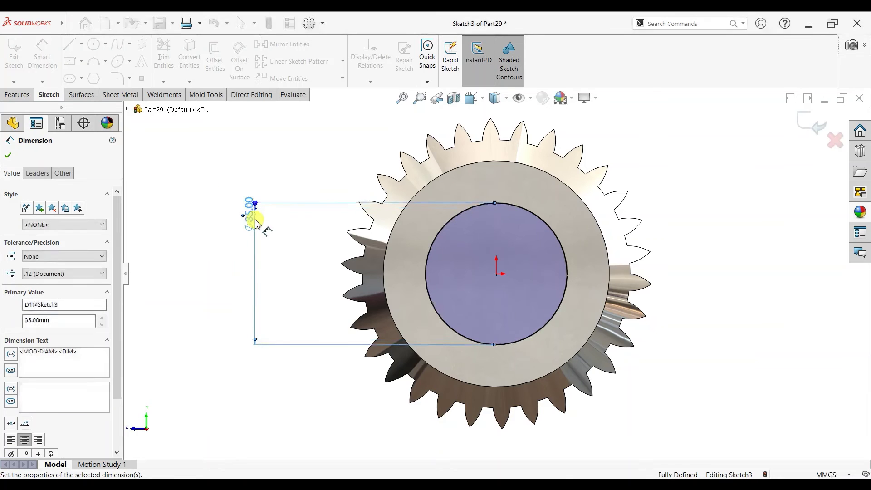
{"action": "left_click", "coordinate": [8, 155]}
Extrude the 35 mm circle outward as a blind hub 20 mm deep, merged with the gear body
{"action": "left_click", "coordinate": [17, 95]}
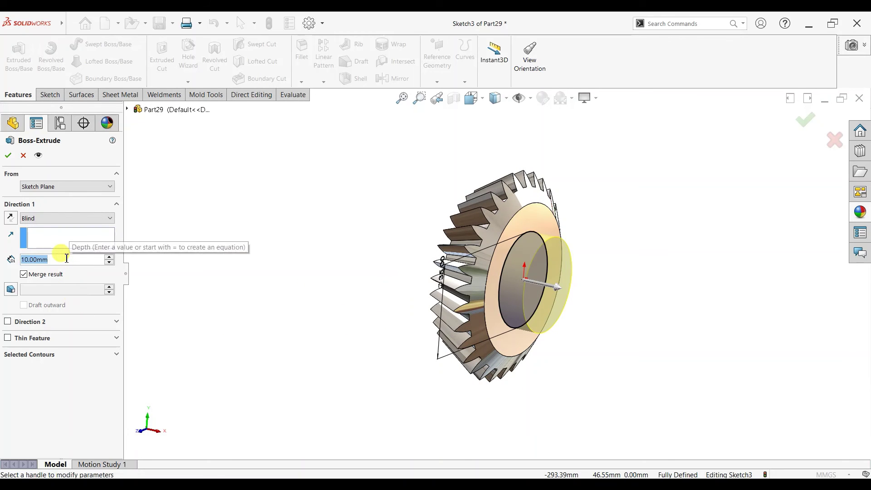
{"action": "type", "text": "25"}
{"action": "key", "text": "Return"}
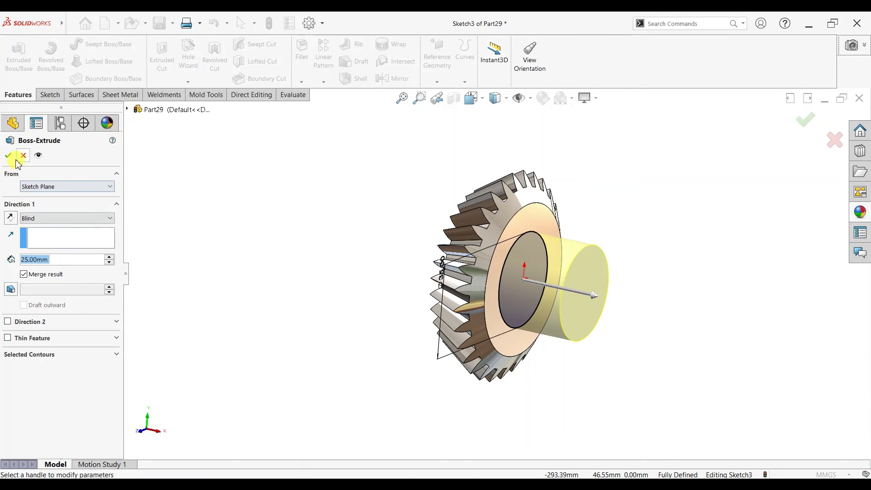
{"action": "type", "text": "20"}
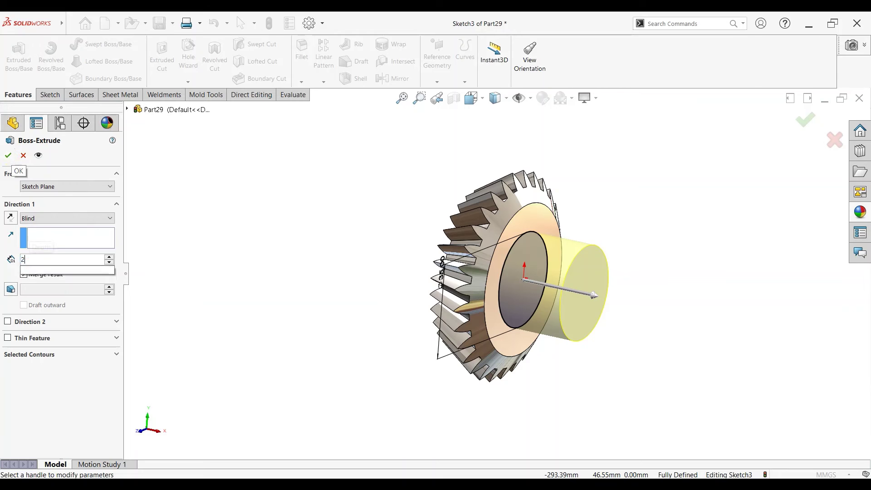
{"action": "key", "text": "Return"}
{"action": "left_click", "coordinate": [9, 156]}
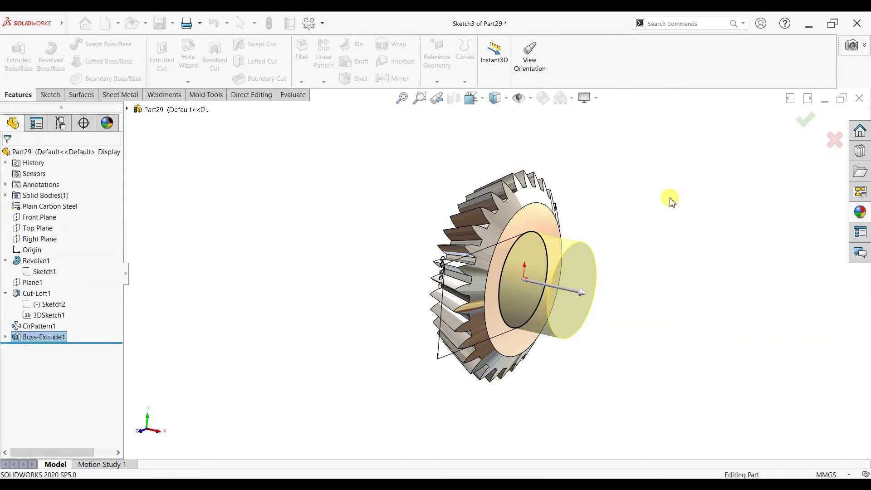
Chamfer the edge where the hub meets the gear's back face at 3 mm and 45 degrees
{"action": "scroll", "coordinate": [640, 235], "scroll_direction": "down", "scroll_amount": 3}
{"action": "left_click", "coordinate": [301, 82]}
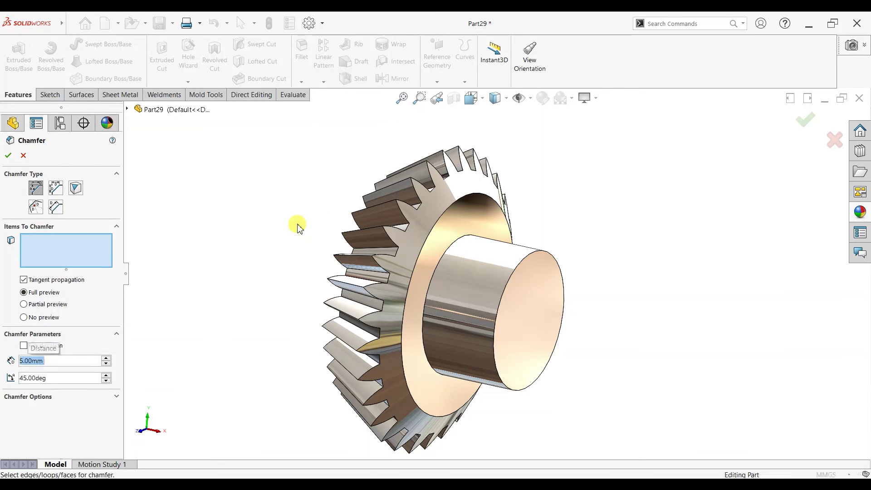
{"action": "left_click", "coordinate": [466, 241]}
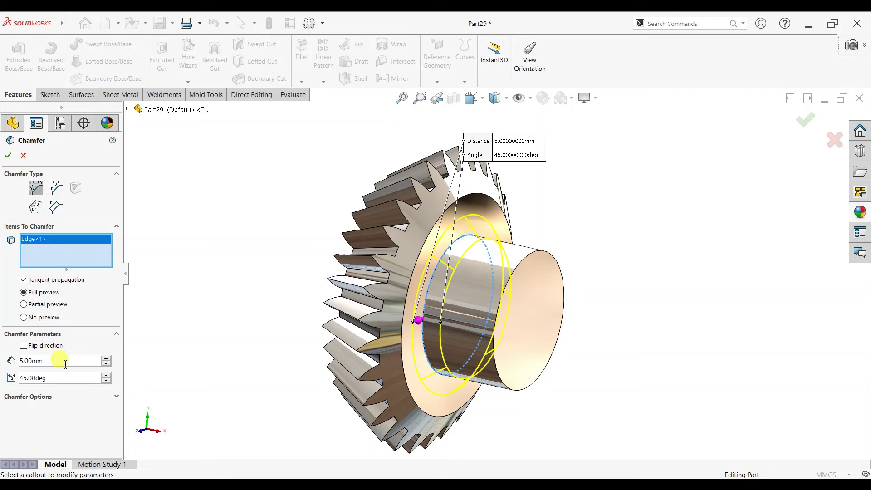
{"action": "type", "text": "3"}
{"action": "key", "text": "Return"}
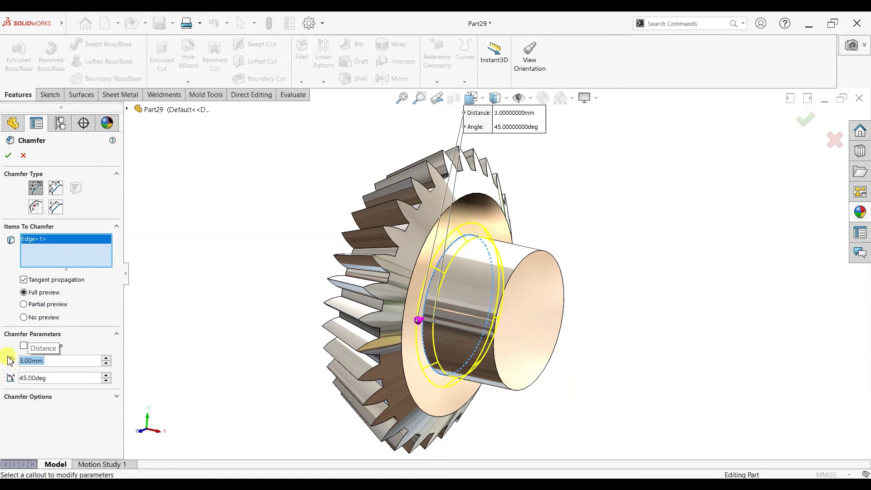
{"action": "key", "text": "Return"}
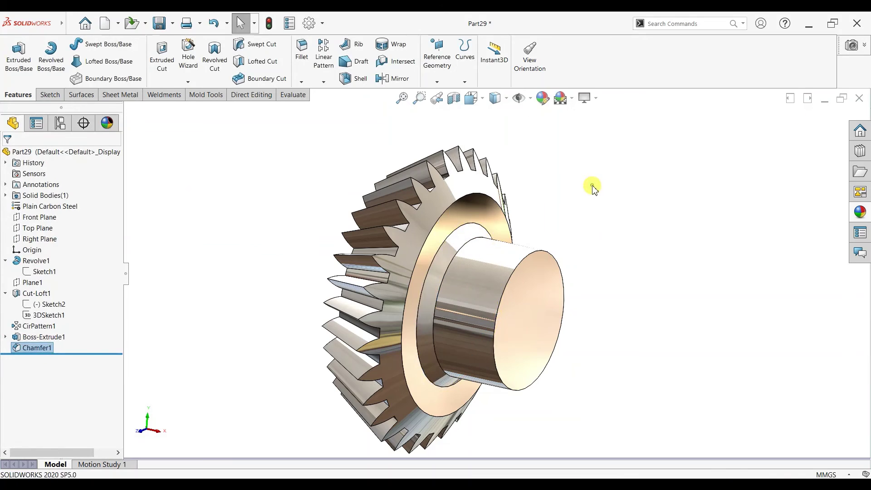
Start a sketch on the hub's end face and draw an origin-centred circle about 10.6 mm in radius
{"action": "scroll", "coordinate": [613, 282], "scroll_direction": "up", "scroll_amount": 3}
{"action": "middle_click_drag", "start_coordinate": [612, 282], "coordinate": [546, 301]}
{"action": "left_click", "coordinate": [510, 299]}
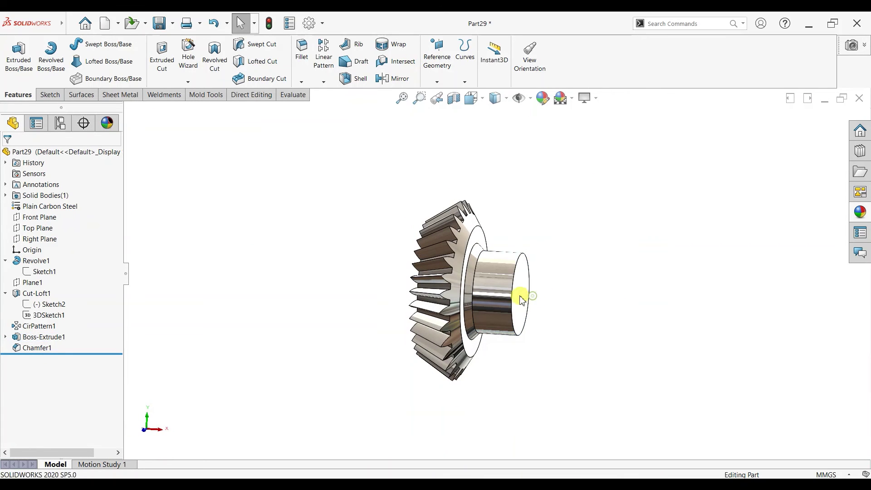
{"action": "left_click", "coordinate": [521, 297]}
{"action": "left_click", "coordinate": [558, 271]}
{"action": "key", "text": "ctrl+8"}
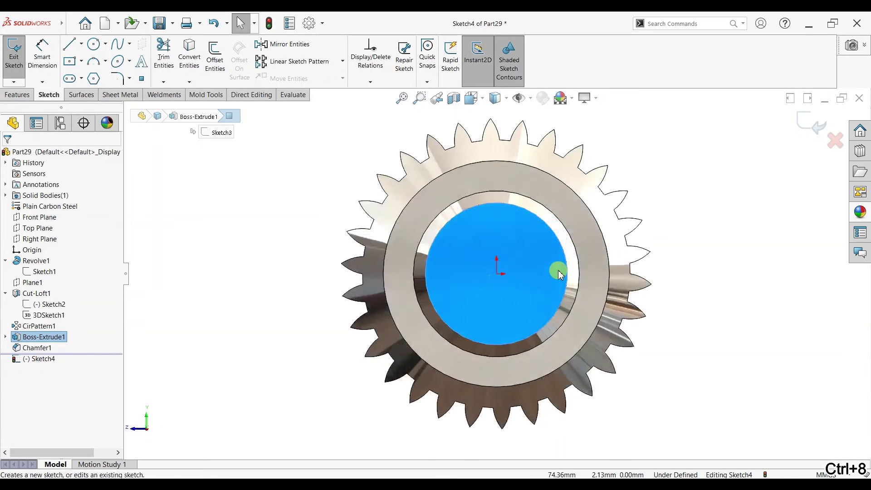
{"action": "scroll", "coordinate": [546, 252], "scroll_direction": "down", "scroll_amount": 3}
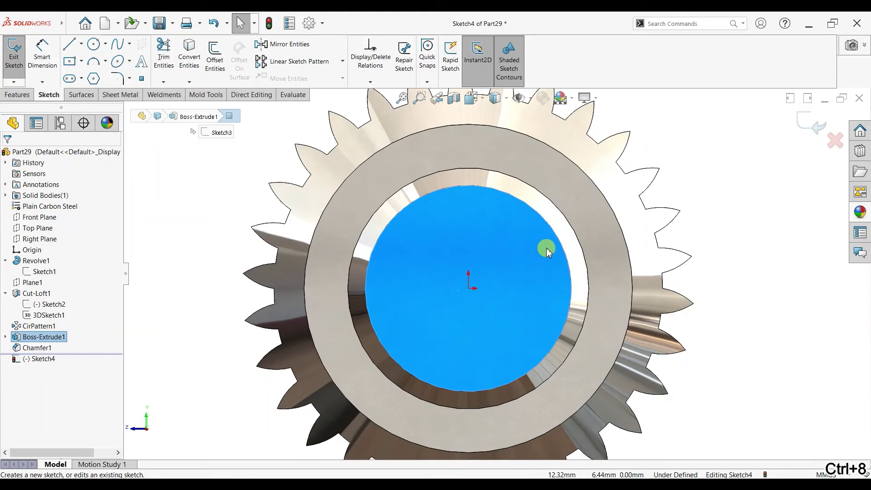
{"action": "left_click", "coordinate": [94, 44]}
{"action": "left_click", "coordinate": [469, 287]}
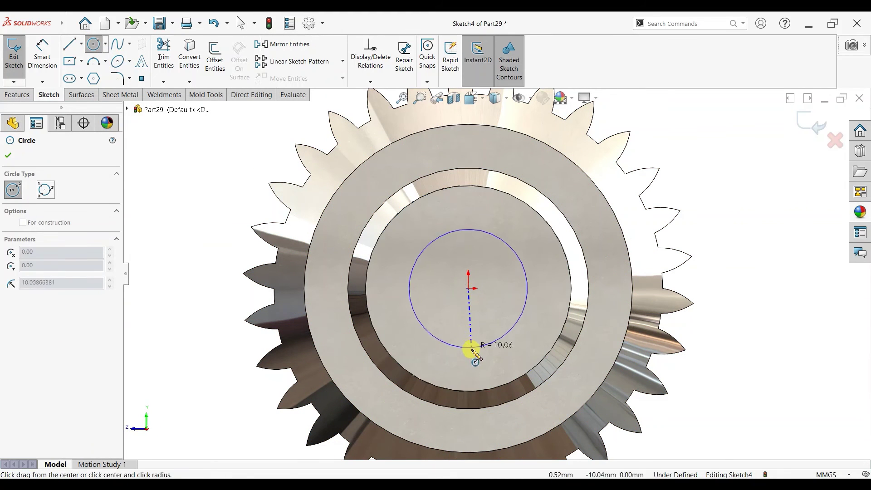
{"action": "left_click", "coordinate": [471, 350]}
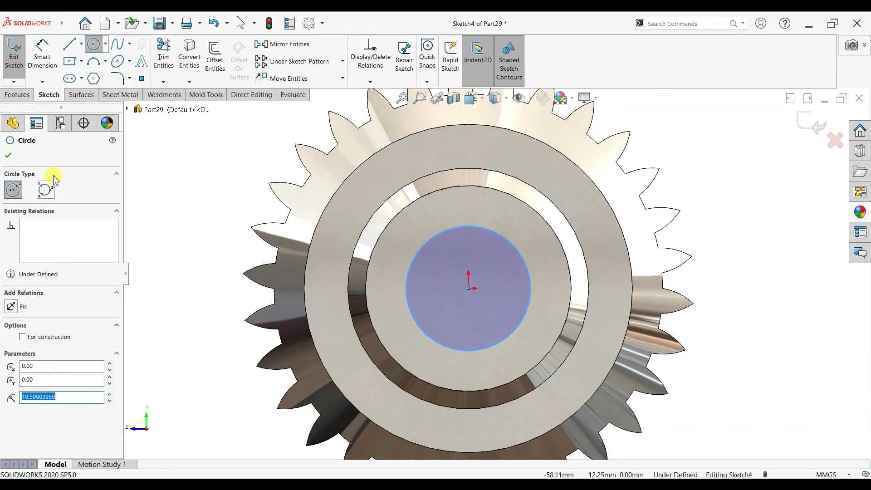
{"action": "left_click", "coordinate": [8, 155]}
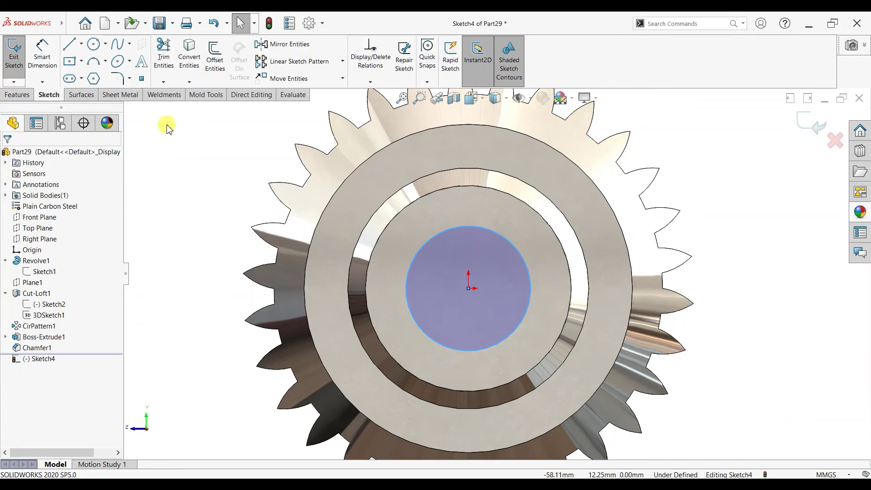
Dimension the circle on the hub's end face to a diameter of 22 mm
{"action": "scroll", "coordinate": [500, 196], "scroll_direction": "down", "scroll_amount": 2}
{"action": "left_click", "coordinate": [43, 57]}
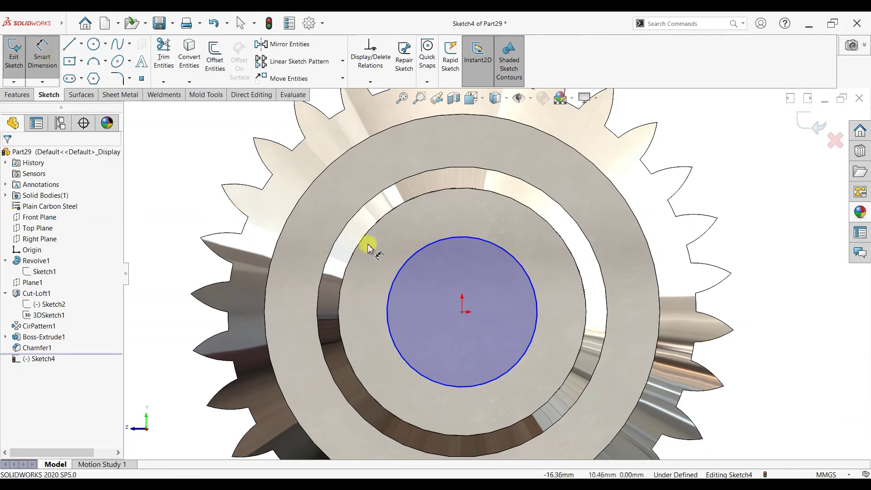
{"action": "left_click", "coordinate": [404, 263]}
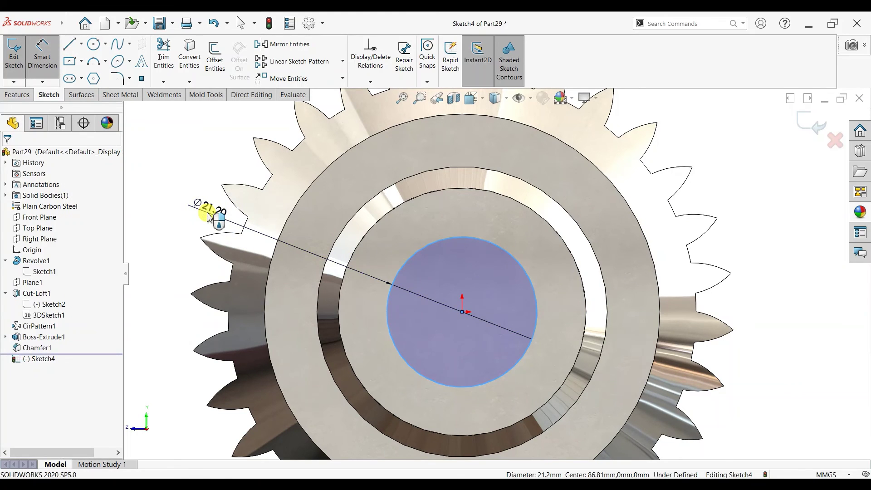
{"action": "left_click", "coordinate": [208, 217]}
{"action": "type", "text": "21.2"}
{"action": "key", "text": "Return"}
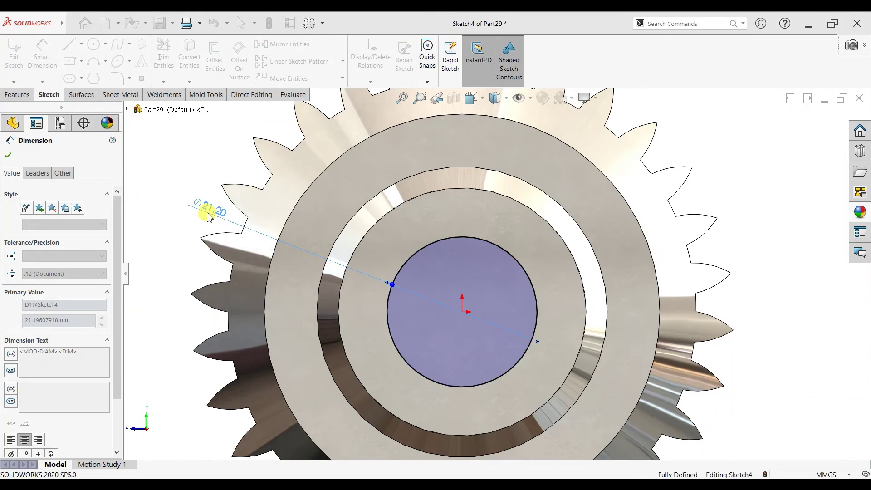
{"action": "left_click", "coordinate": [9, 156]}
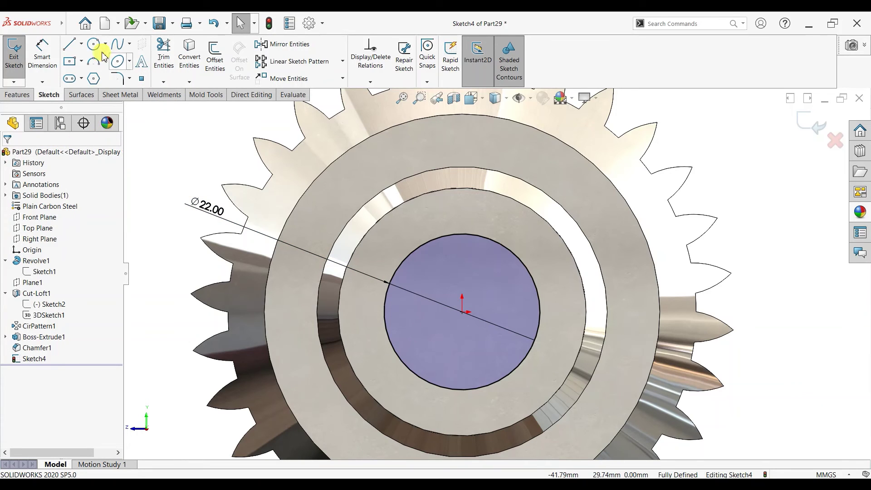
Draw a center rectangle about 4.5 by 4.1 mm, centred on the topmost point of the 22 mm circle
{"action": "left_click", "coordinate": [71, 65]}
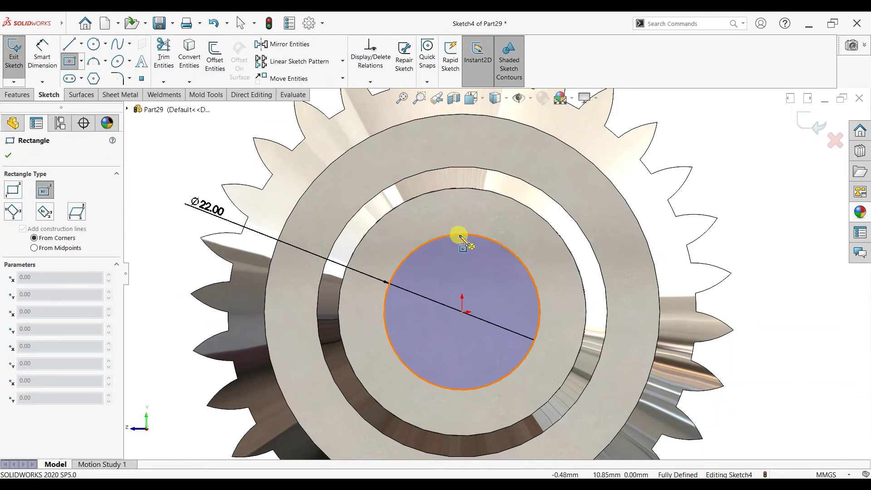
{"action": "left_click", "coordinate": [462, 236]}
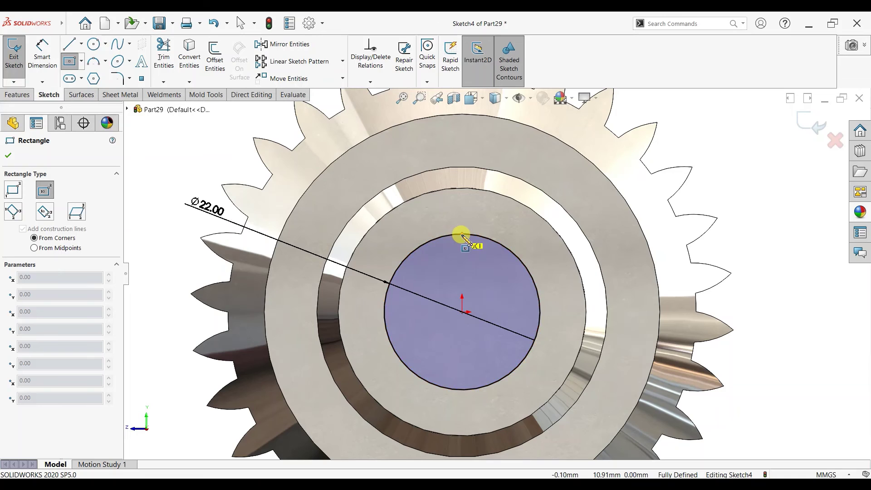
{"action": "left_click", "coordinate": [479, 250]}
Dimension the keyway rectangle to 4.5 mm wide and 4.5 mm high
{"action": "left_click", "coordinate": [42, 54]}
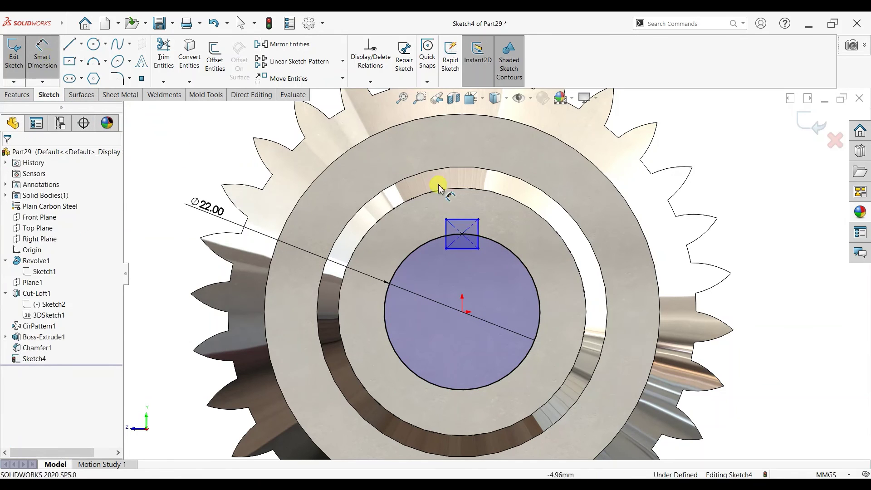
{"action": "left_click", "coordinate": [460, 222]}
{"action": "left_click", "coordinate": [459, 203]}
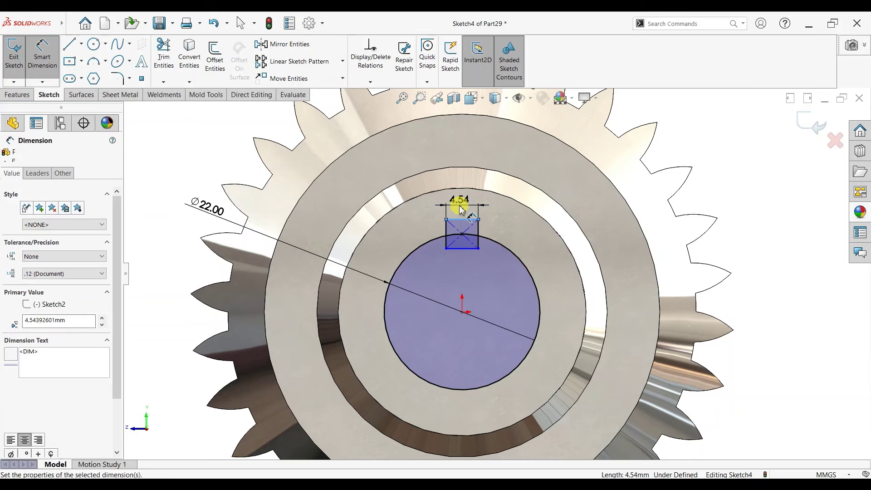
{"action": "type", "text": "4.5"}
{"action": "key", "text": "Return"}
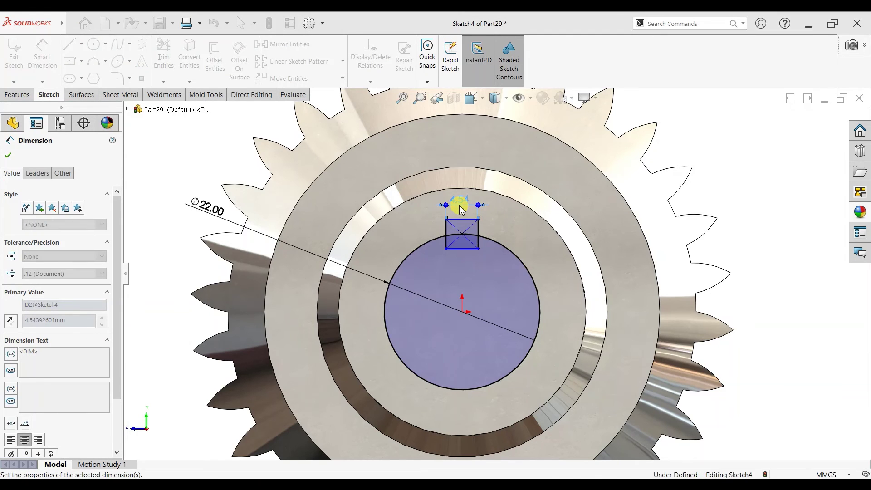
{"action": "left_click", "coordinate": [478, 231]}
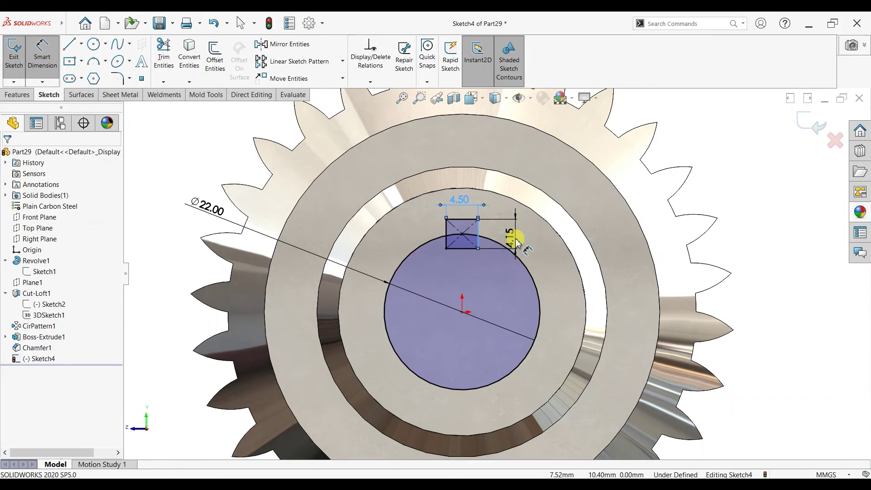
{"action": "left_click", "coordinate": [517, 243]}
{"action": "key", "text": "Return"}
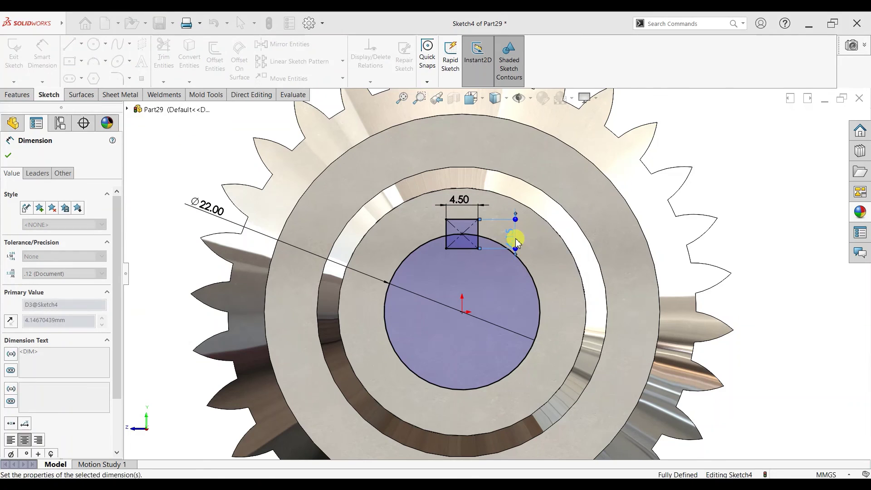
{"action": "left_click", "coordinate": [9, 157]}
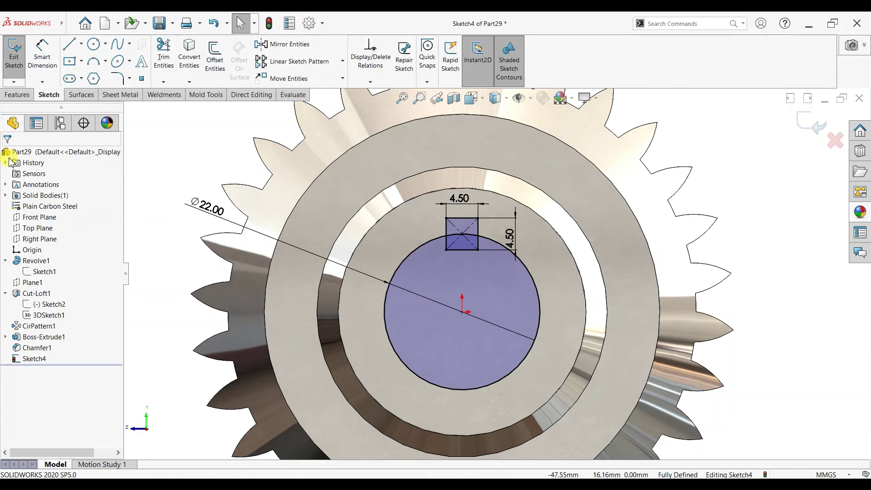
Power-trim the rectangle's lower part and the circle's arc inside it to leave one closed bore-and-keyway outline
{"action": "left_click", "coordinate": [163, 53]}
{"action": "left_click_drag", "start_coordinate": [434, 254], "coordinate": [464, 233]}
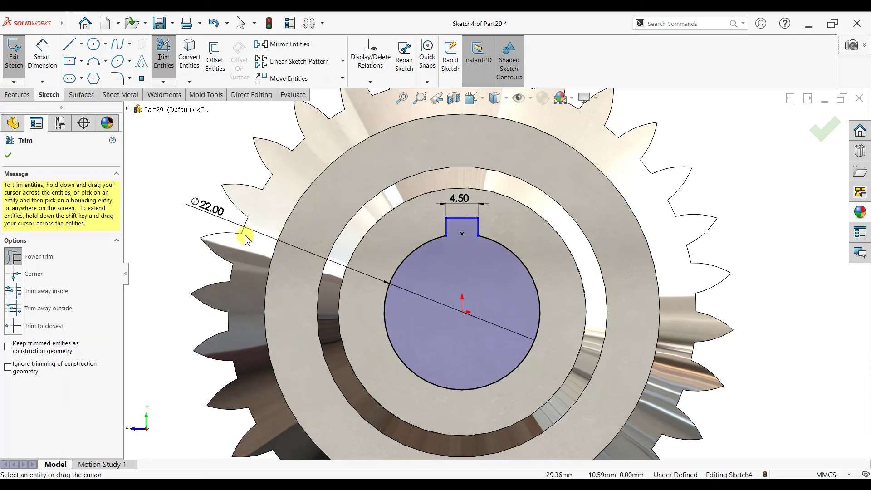
{"action": "left_click", "coordinate": [8, 155]}
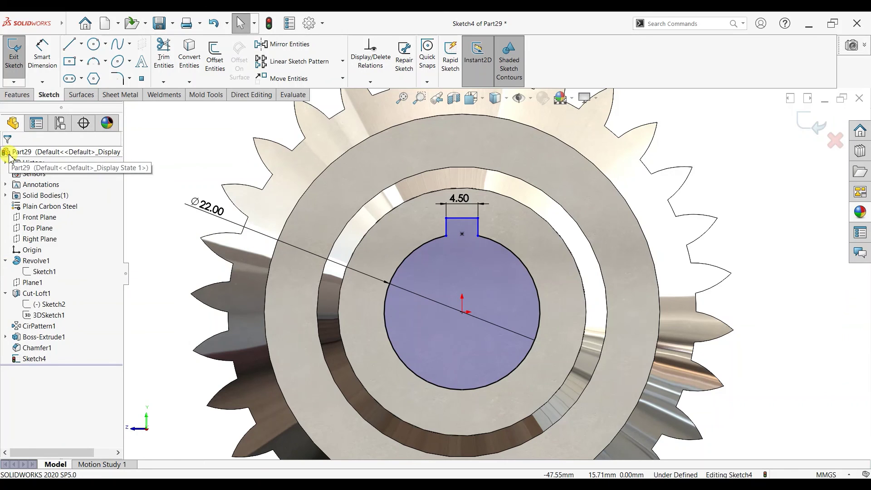
Cut-extrude the bore and keyway profile Through All, piercing the hub and gear body
{"action": "left_click", "coordinate": [16, 94]}
{"action": "left_click", "coordinate": [162, 60]}
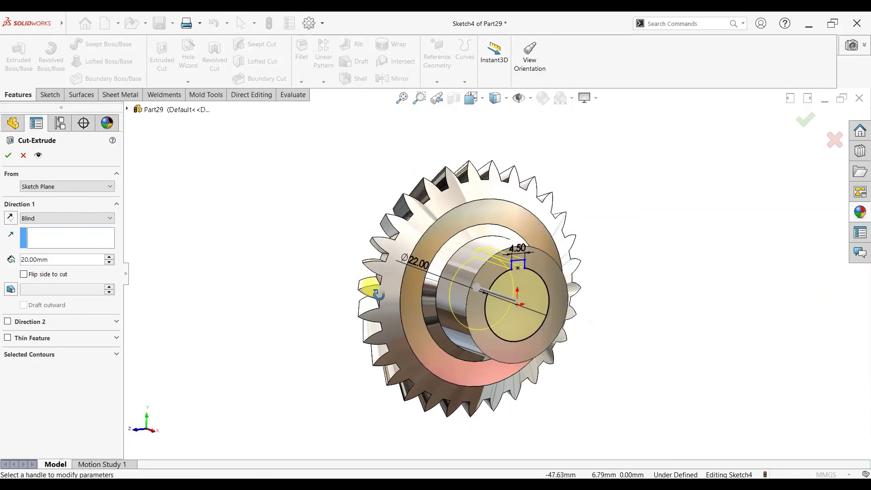
{"action": "left_click", "coordinate": [82, 220]}
{"action": "left_click", "coordinate": [81, 231]}
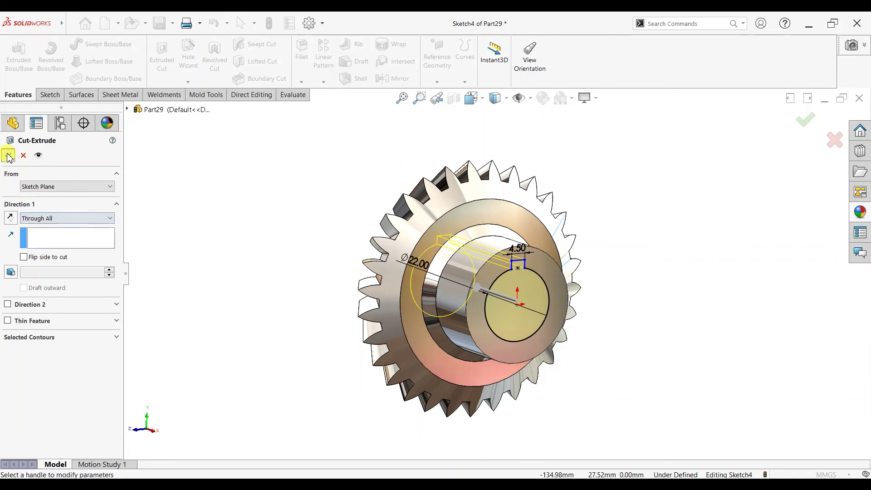
{"action": "key", "text": "Return"}
Inspect the gear's toothed front side and through bore, and set an angled standard view of the whole part
{"action": "middle_click_drag", "start_coordinate": [589, 233], "coordinate": [512, 283]}
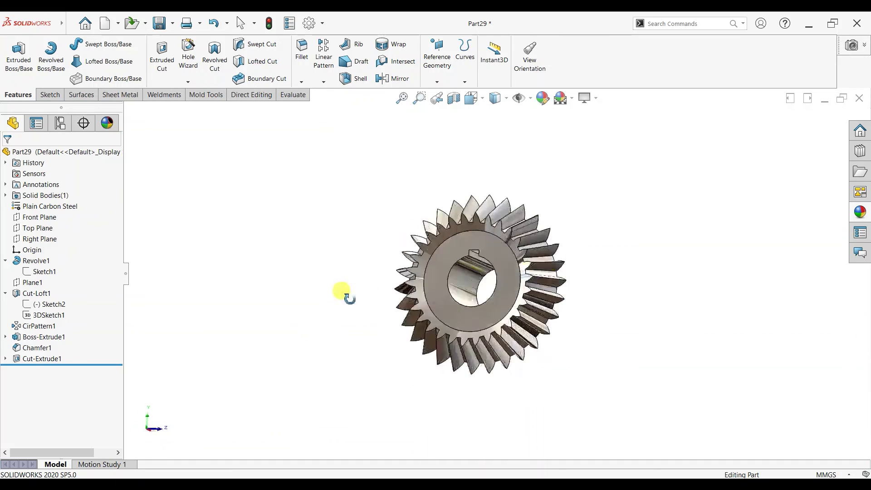
{"action": "key", "text": "space"}
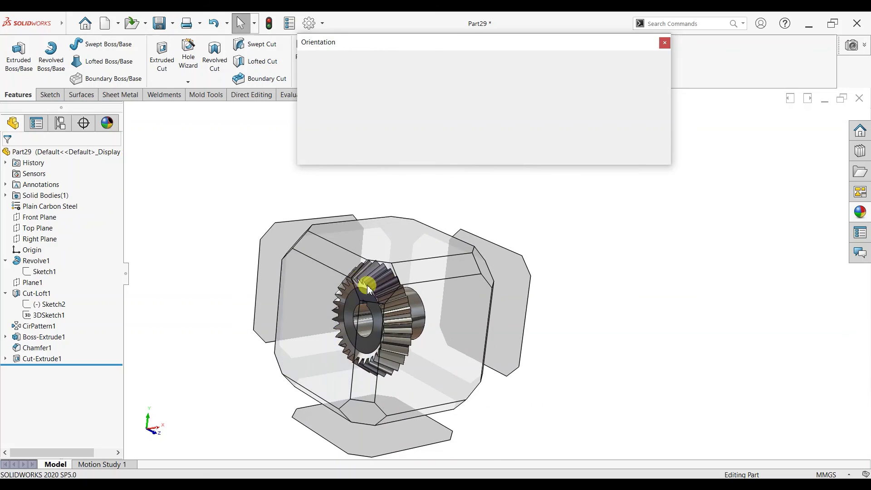
{"action": "left_click", "coordinate": [362, 275]}
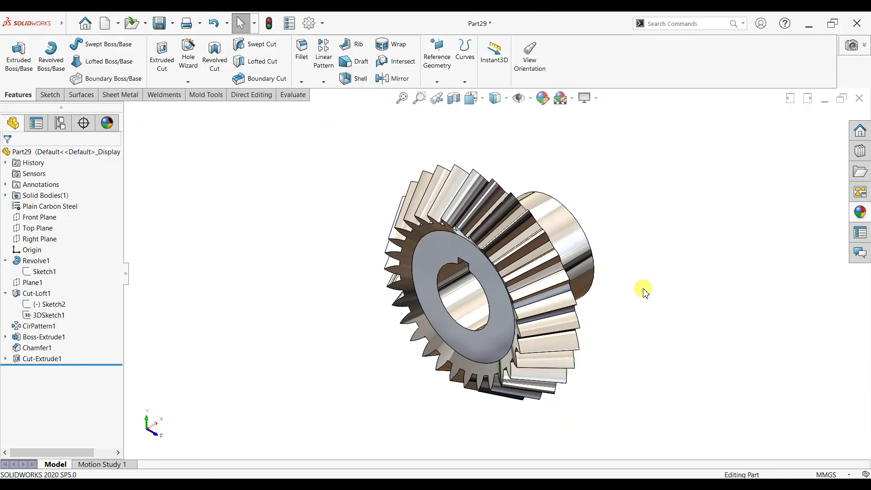
{"action": "scroll", "coordinate": [645, 290], "scroll_direction": "down", "scroll_amount": 2}
Play the gear assembly's motion study, and return to the model to examine the gear face-on
{"action": "left_click", "coordinate": [101, 450]}
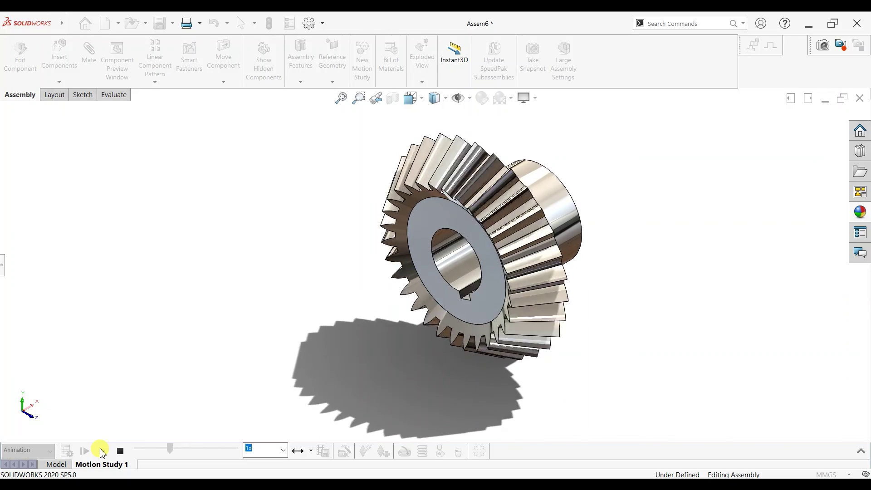
{"action": "left_click", "coordinate": [68, 465]}
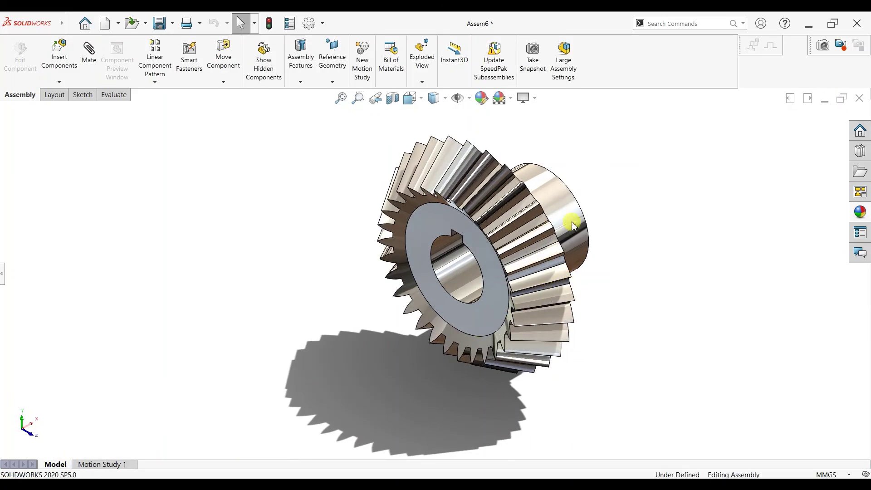
{"action": "middle_click_drag", "start_coordinate": [572, 221], "coordinate": [588, 267]}
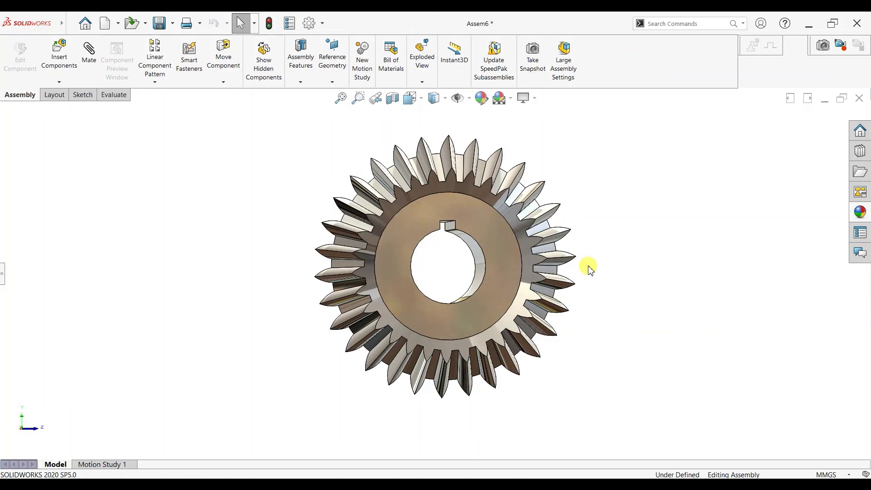
Reopen Motion Study 1 and replay the gear's rotation animation
{"action": "left_click", "coordinate": [102, 464]}
{"action": "left_click", "coordinate": [103, 450]}
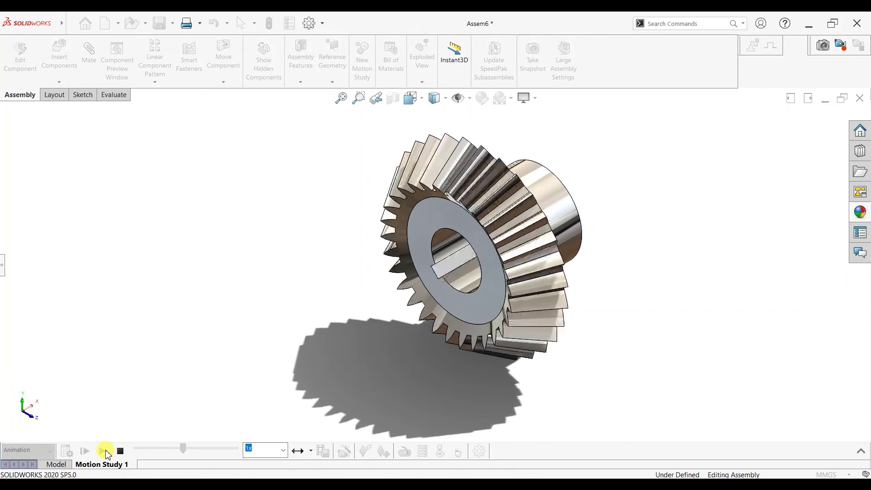
{"action": "left_click", "coordinate": [104, 451]}
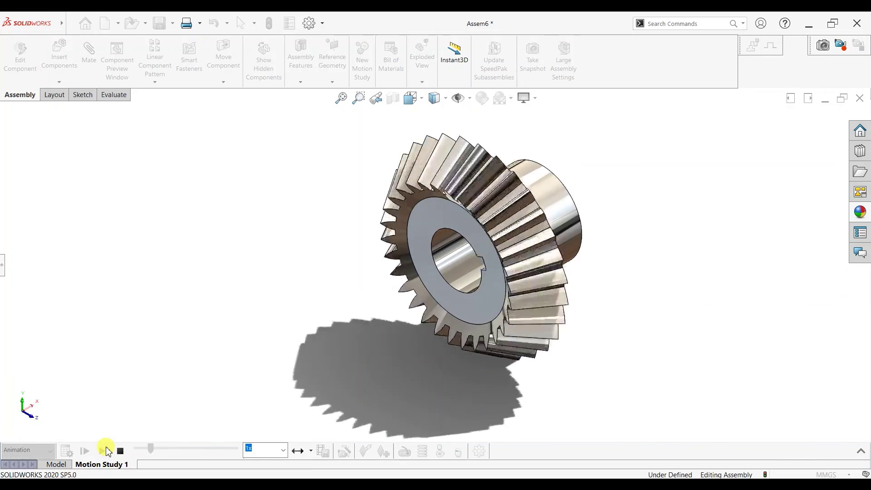